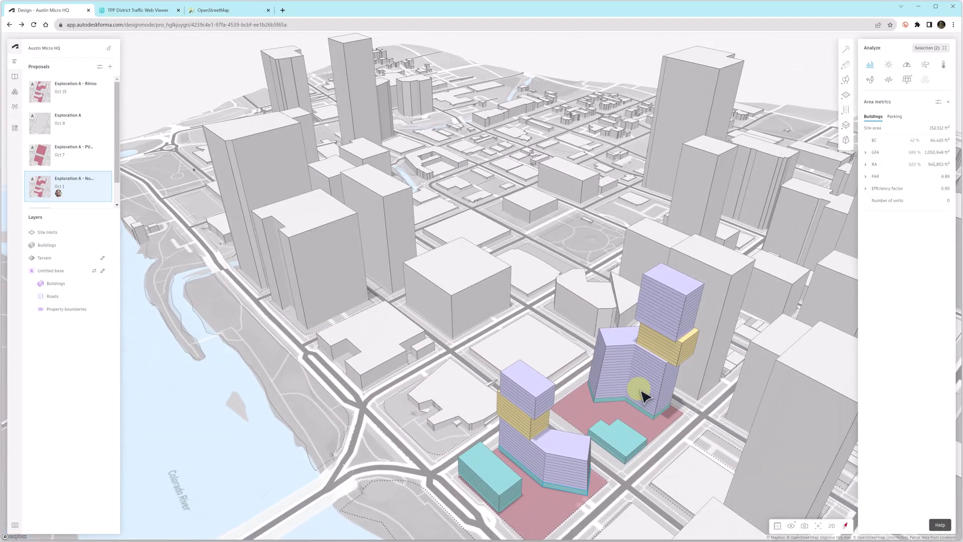
# - Delete the small teal building on the eastern parcel, then switch to the Revit restaurant model
pyautogui.scroll(5, 548, 498)
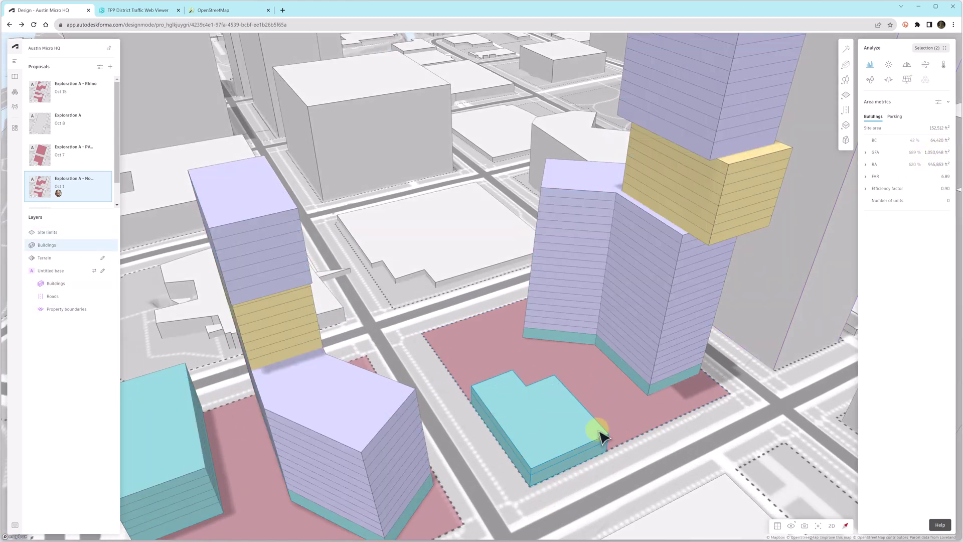
pyautogui.click(602, 429)
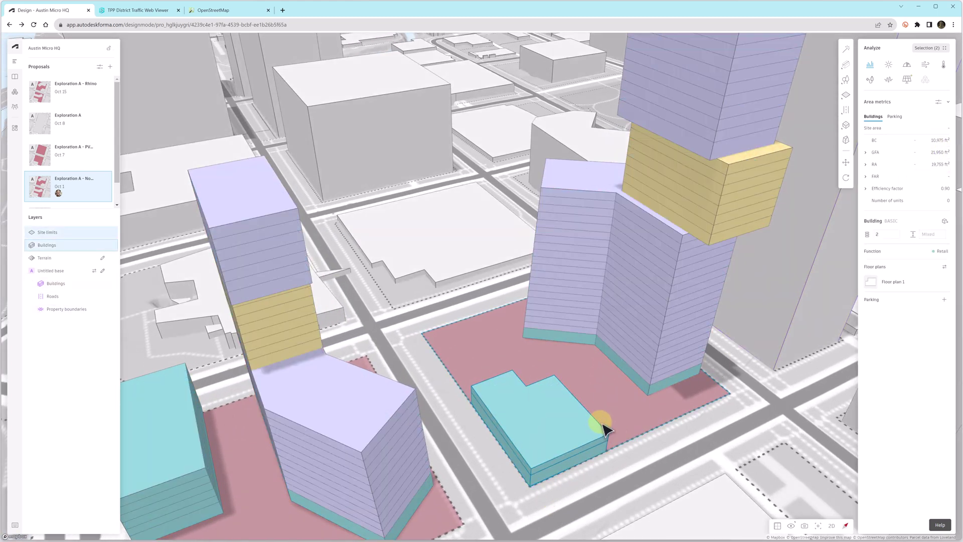
pyautogui.press('Delete')
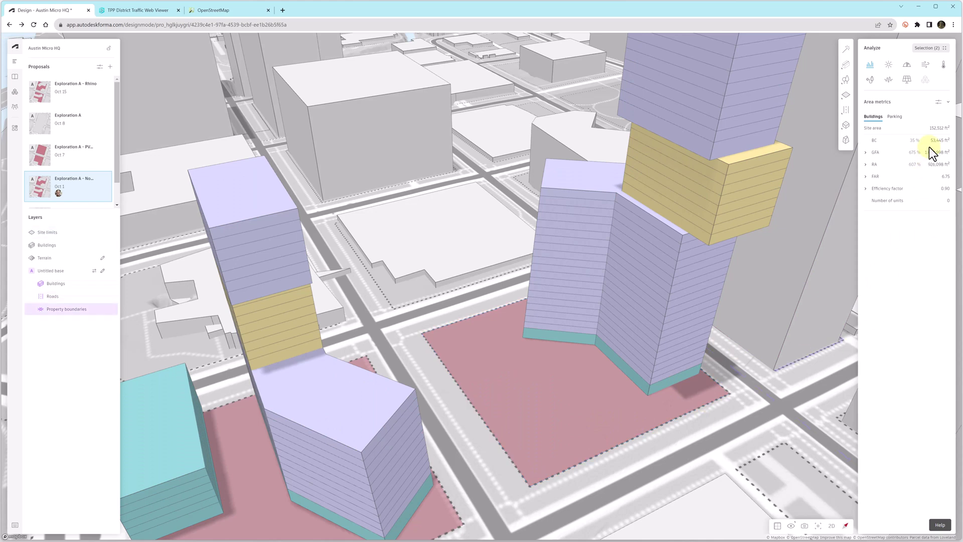
pyautogui.hotkey('alt', 'Tab')
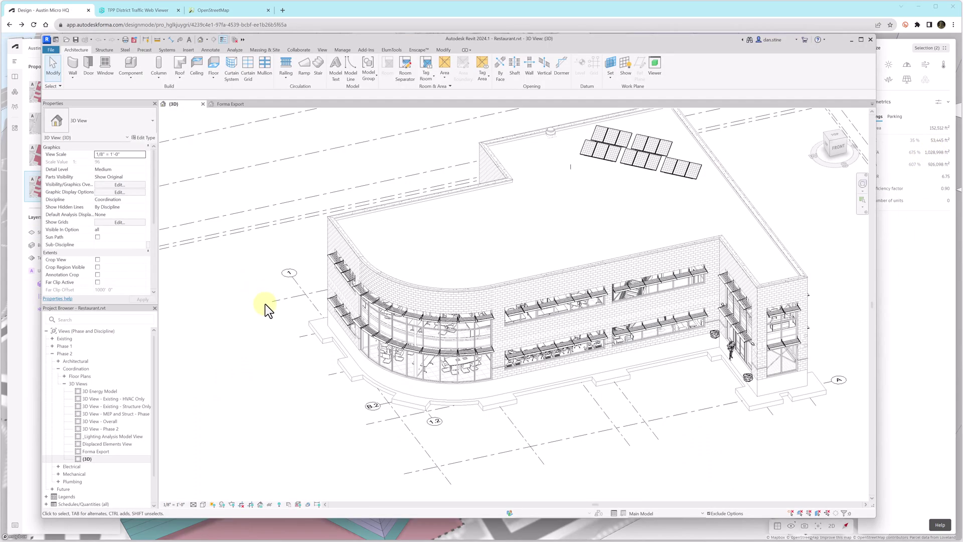
# - Open the Forma Export 3D view and orbit around the storefront sunshade
pyautogui.click(531, 291)
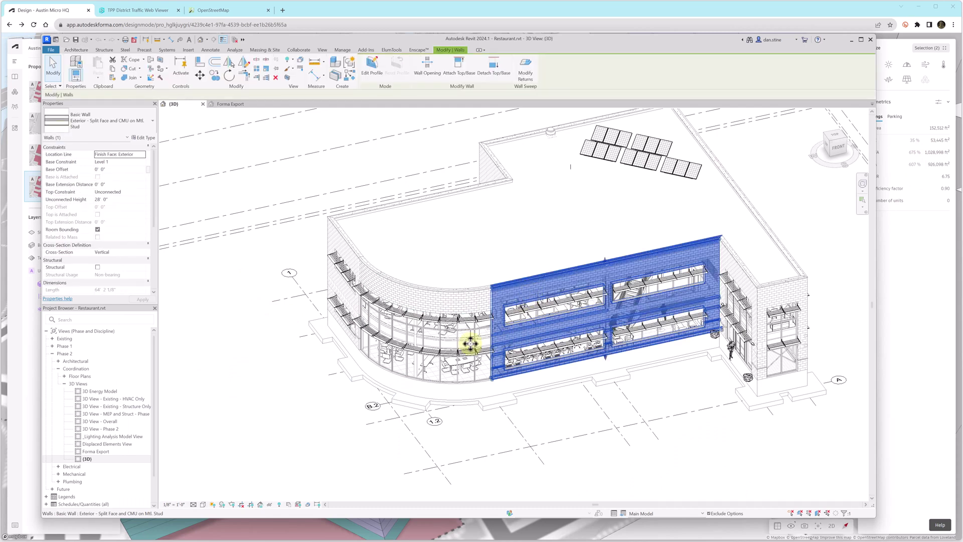
pyautogui.click(281, 357)
pyautogui.click(231, 105)
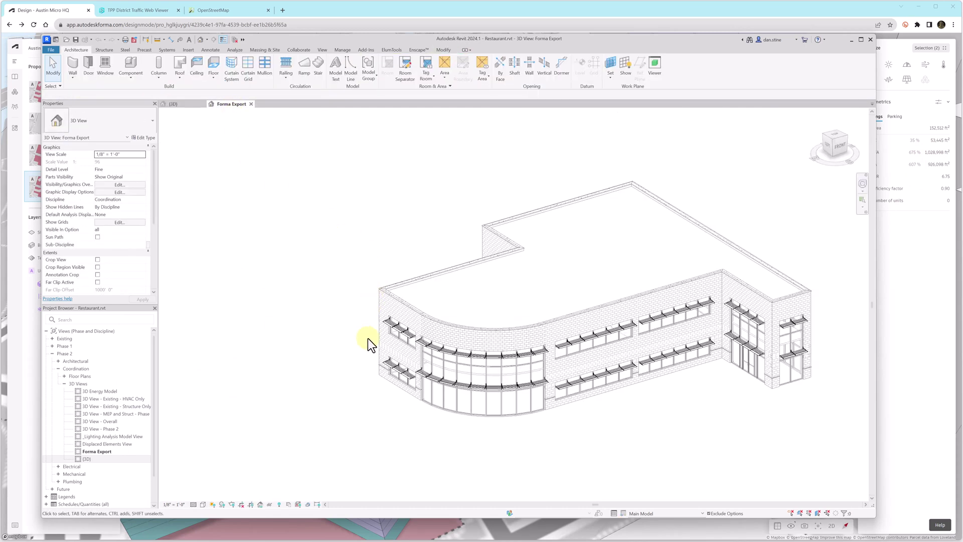
pyautogui.click(568, 384)
pyautogui.keyDown('shift'); pyautogui.moveTo(597, 402); pyautogui.dragTo(570, 415, button='middle'); pyautogui.keyUp('shift')
# - Check with VV that only walls, windows, doors, floors, roofs, curtain elements and specialty equipment are visible
pyautogui.press('Escape')
pyautogui.press('v')
pyautogui.press('v')
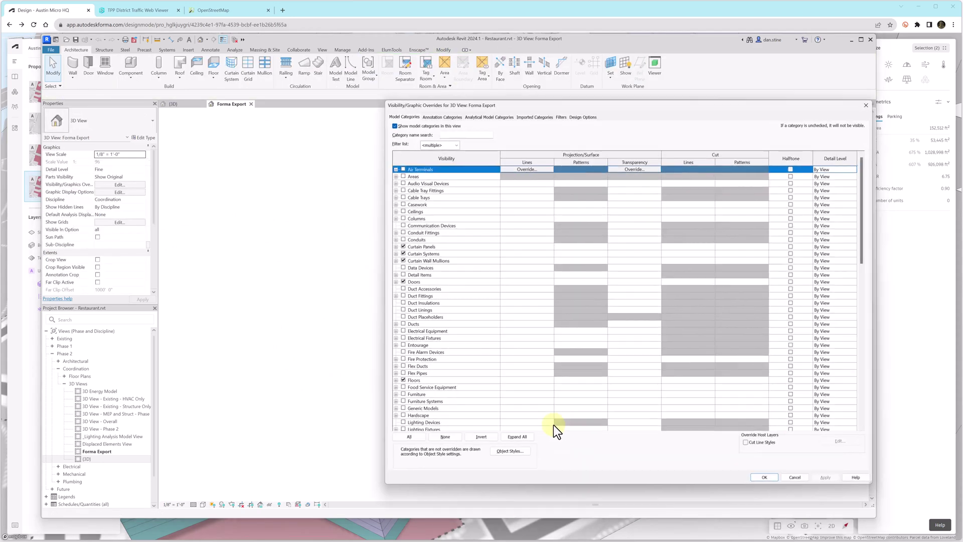
pyautogui.scroll(-12, 419, 316)
pyautogui.scroll(-7, 423, 328)
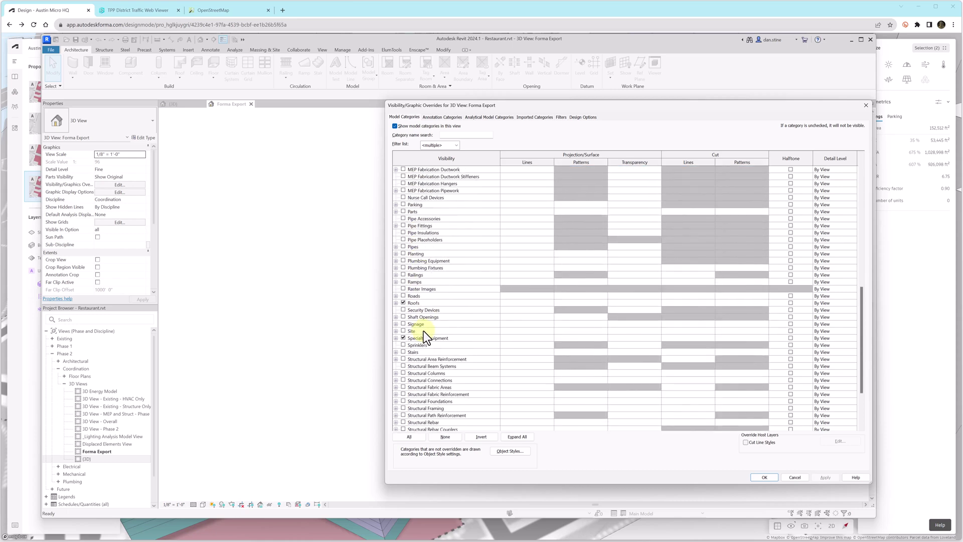
pyautogui.click(765, 477)
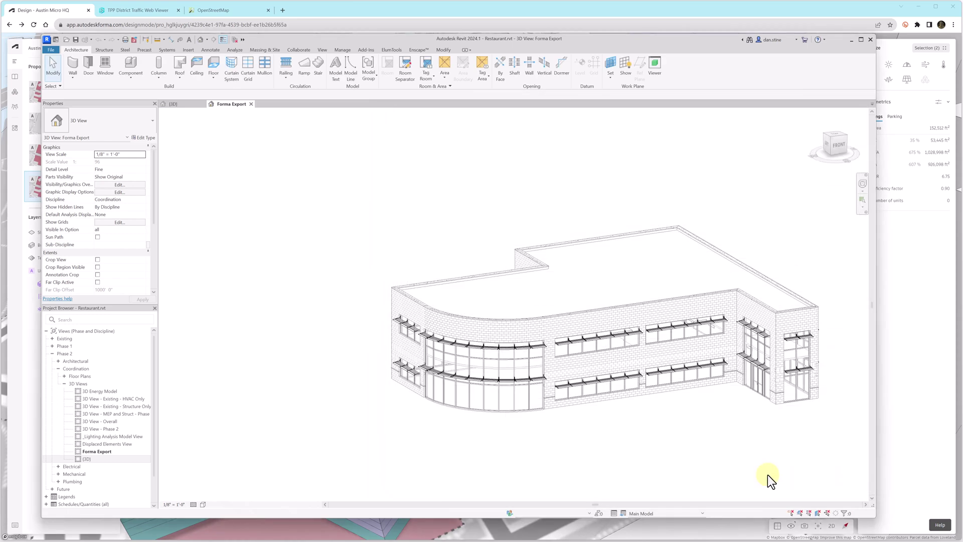
# - Export the view to OBJ at Medium resolution, saving Restaurant.obj in the Video 02 folder
pyautogui.click(51, 50)
pyautogui.moveTo(71, 173)
pyautogui.moveTo(131, 88)
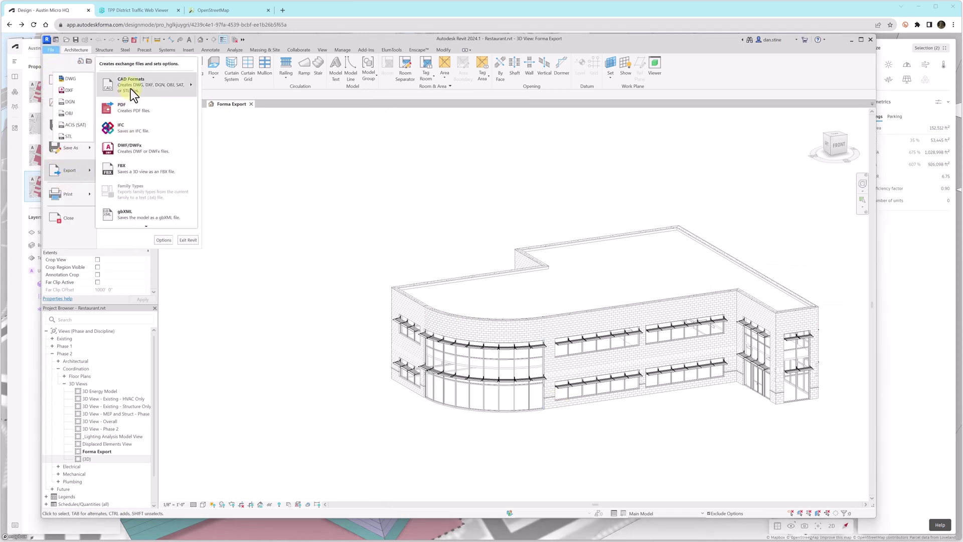
pyautogui.click(73, 114)
pyautogui.click(449, 264)
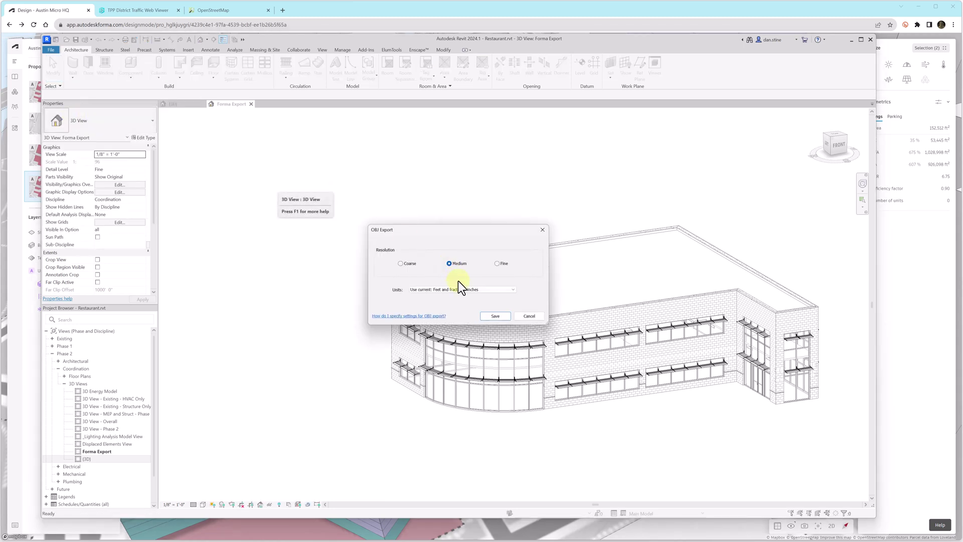
pyautogui.click(496, 316)
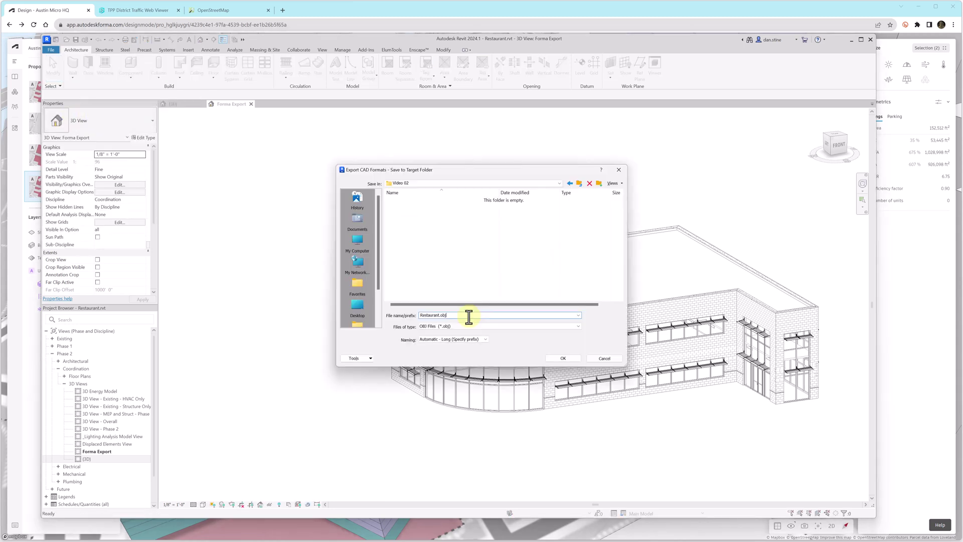
pyautogui.click(562, 359)
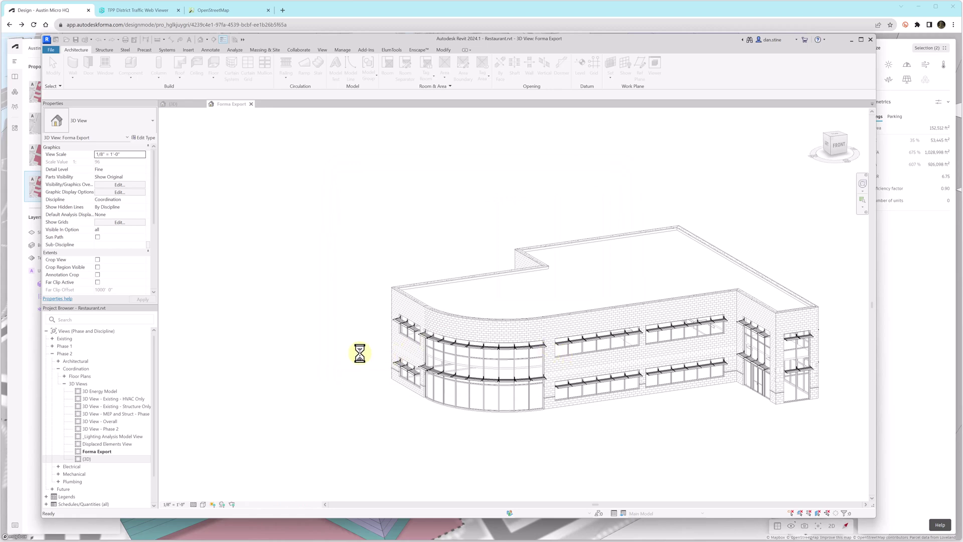
# - Start a Library import in Forma and drop Restaurant.obj from File Explorer into it
pyautogui.click(851, 41)
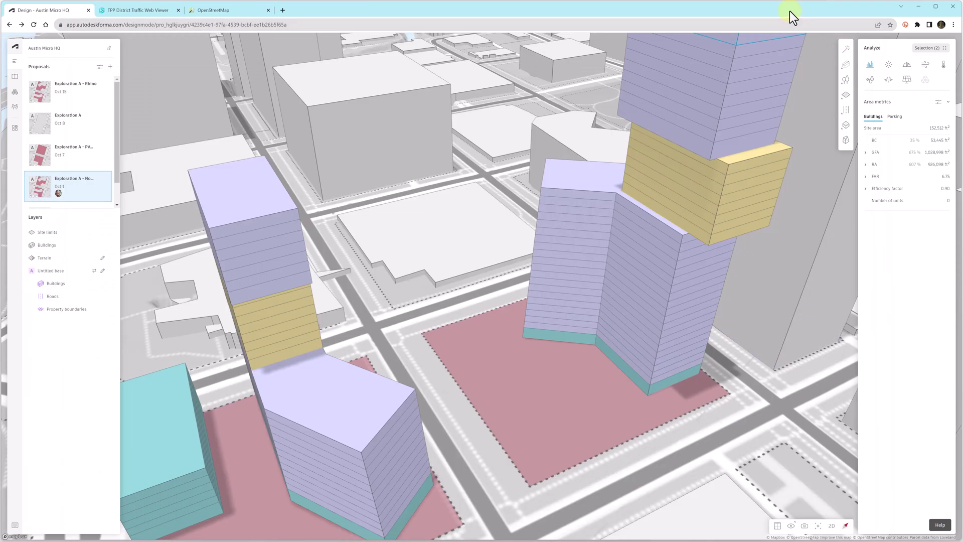
pyautogui.click(14, 78)
pyautogui.click(93, 84)
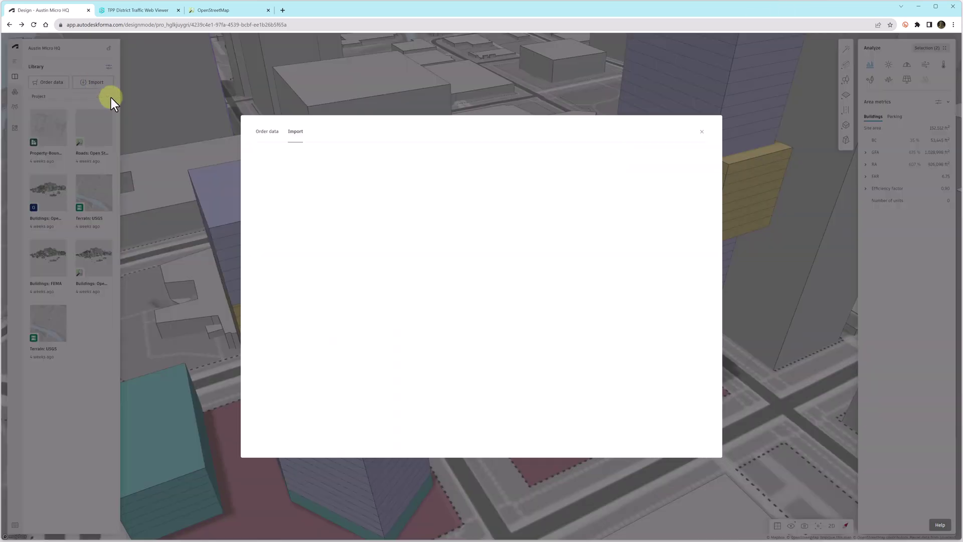
pyautogui.hotkey('alt', 'Tab')
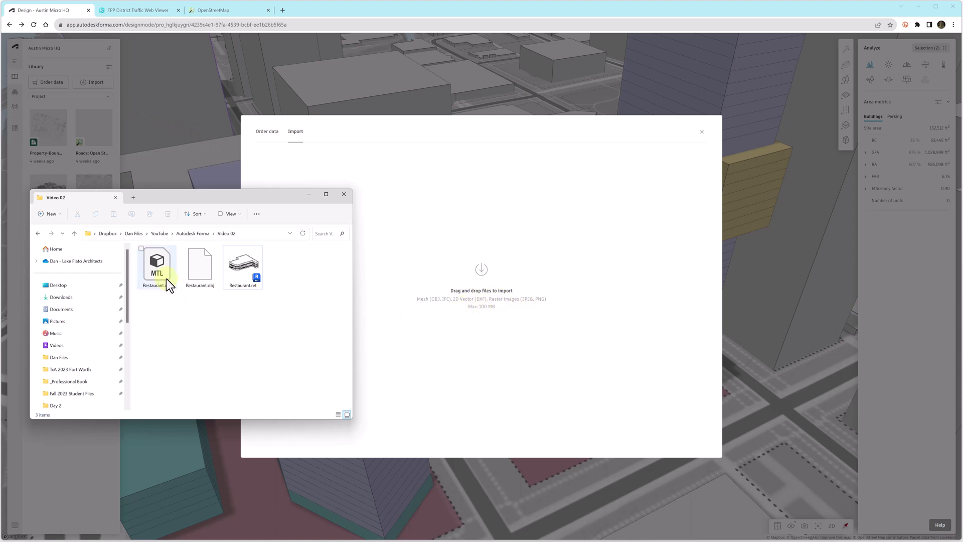
pyautogui.click(197, 271)
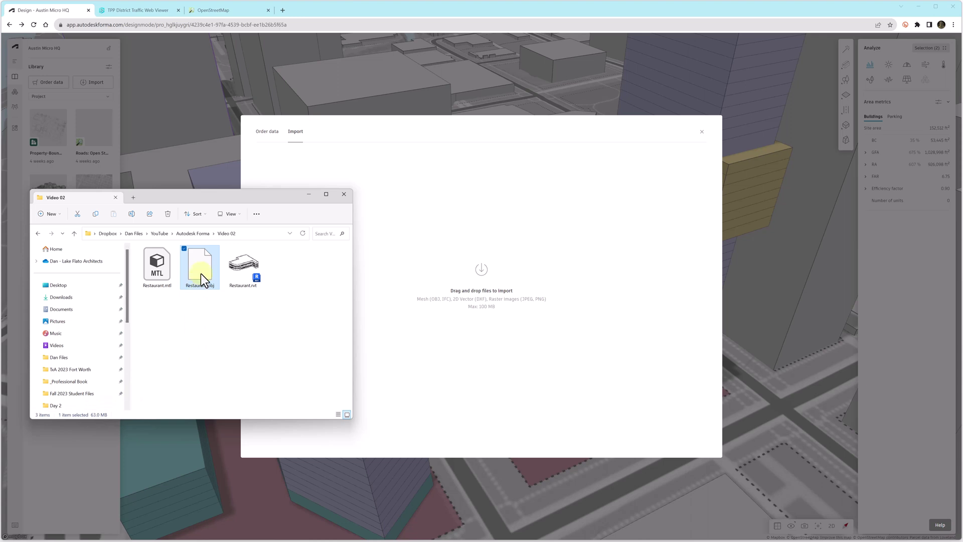
pyautogui.moveTo(201, 272); pyautogui.dragTo(471, 299)
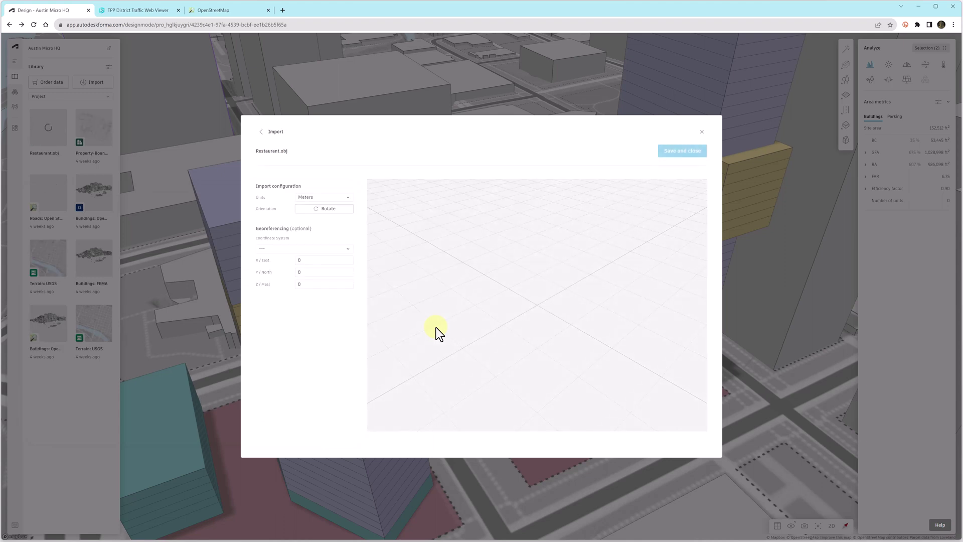
# - Set the import units to Feet, rotate the model upright, and save it to the library
pyautogui.click(348, 198)
pyautogui.click(321, 241)
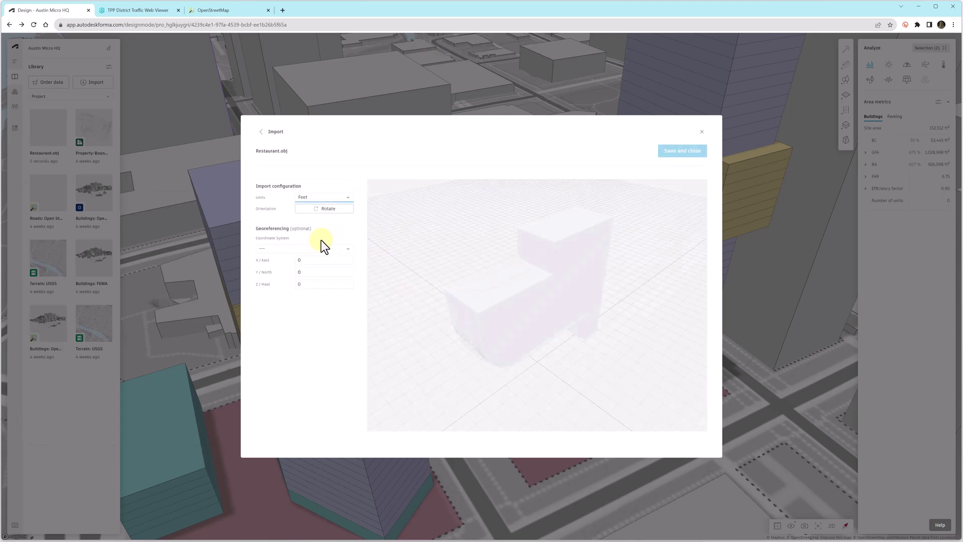
pyautogui.click(327, 212)
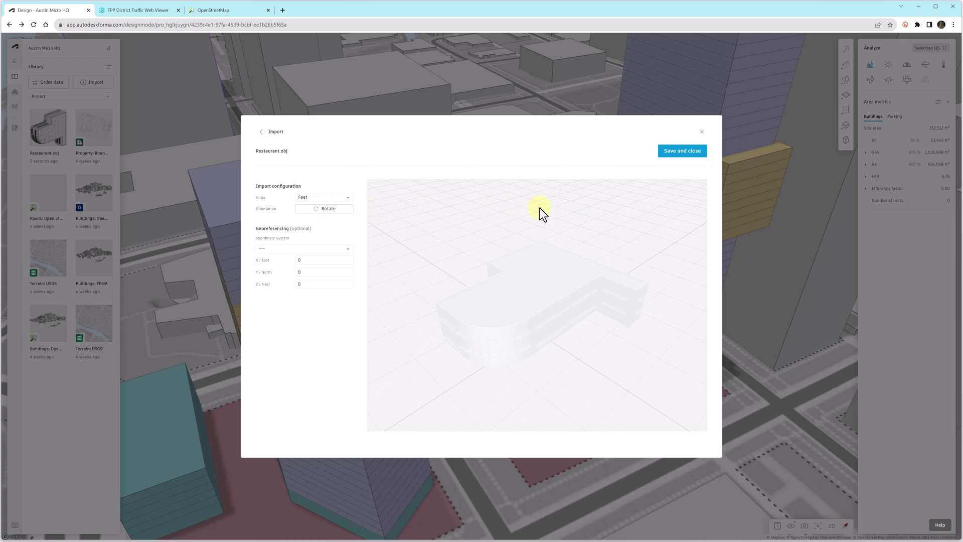
pyautogui.click(678, 152)
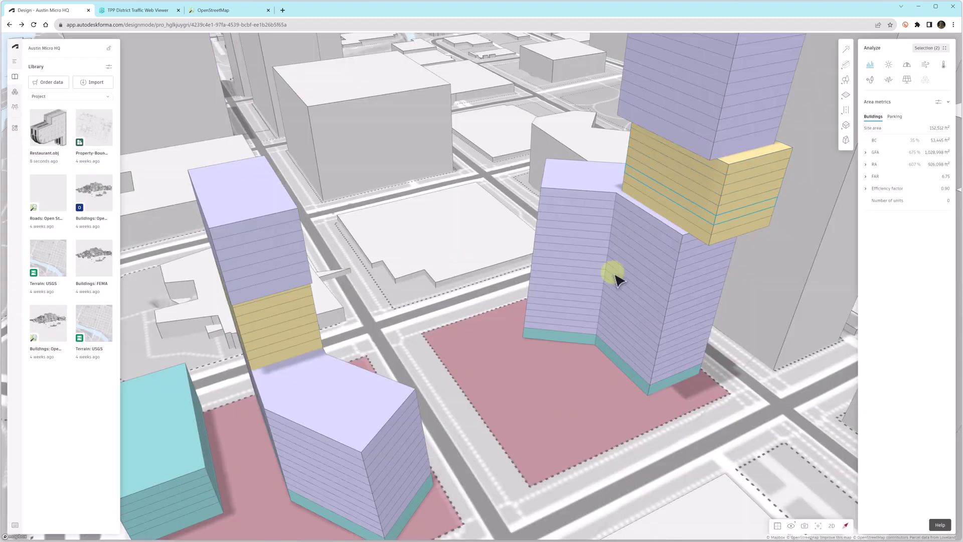
# - Place Restaurant.obj on the pink parcel and centre the parcels in the top-down 2D view
pyautogui.click(53, 133)
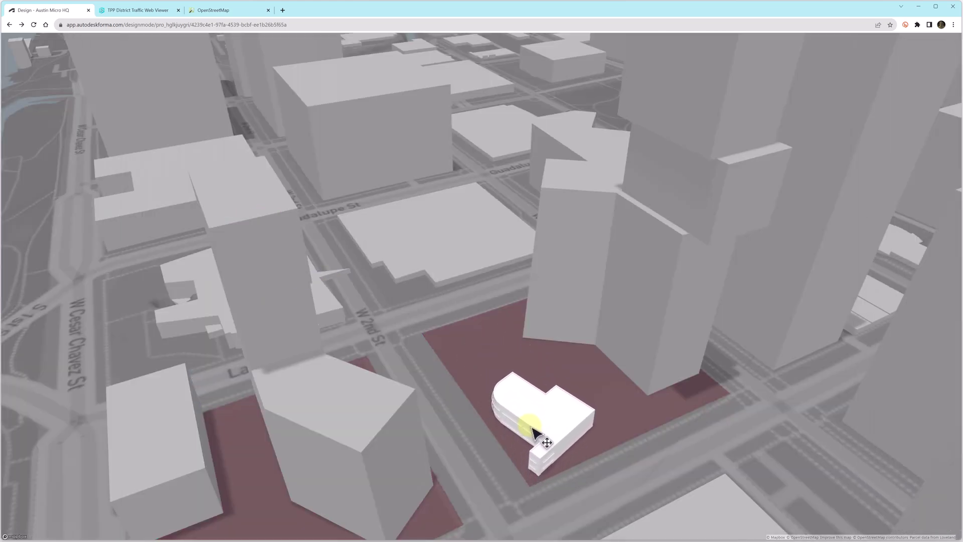
pyautogui.click(538, 424)
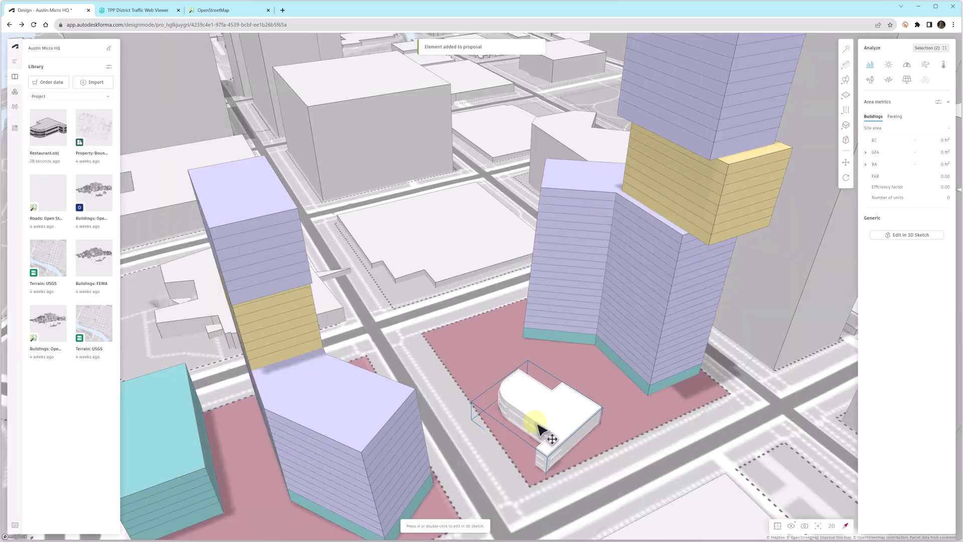
pyautogui.click(831, 525)
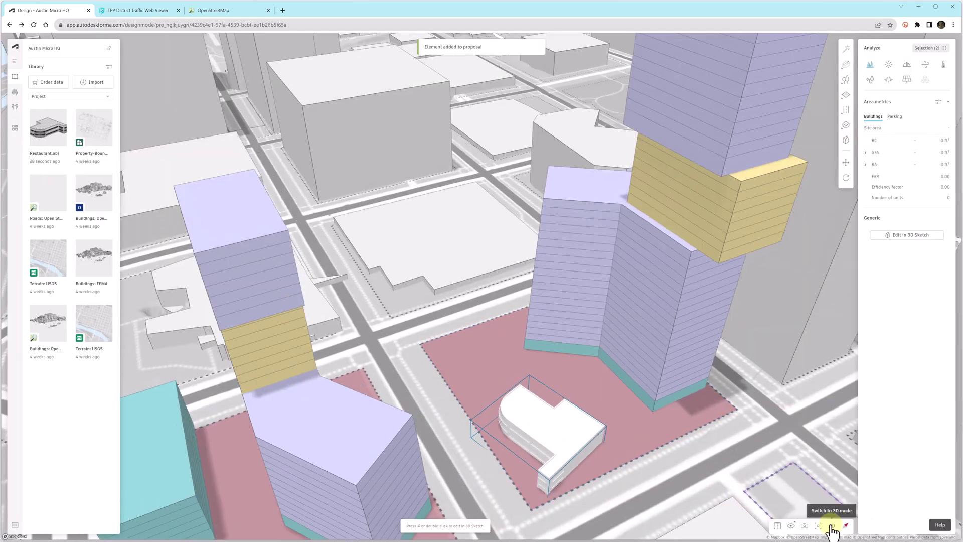
pyautogui.scroll(-5, 612, 423)
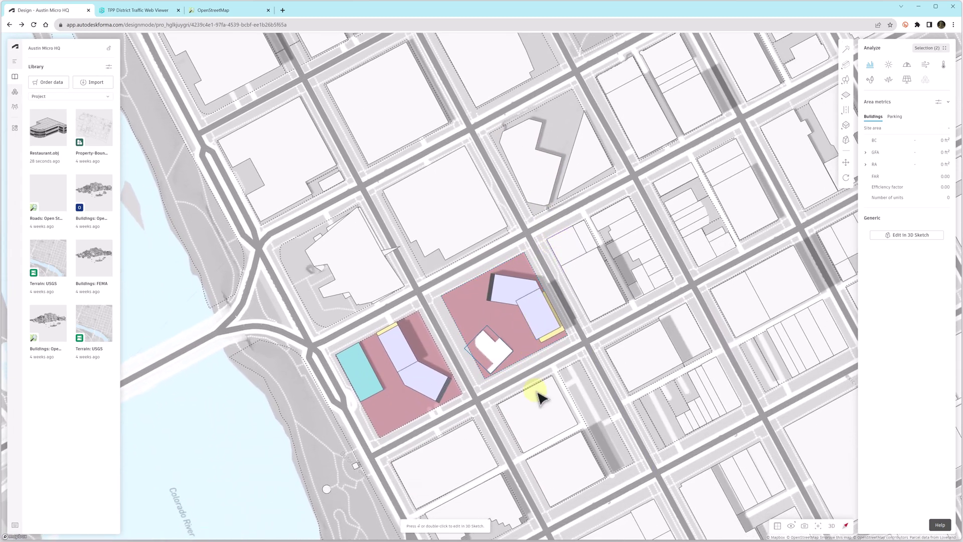
pyautogui.moveTo(537, 394); pyautogui.dragTo(628, 366, button='right')
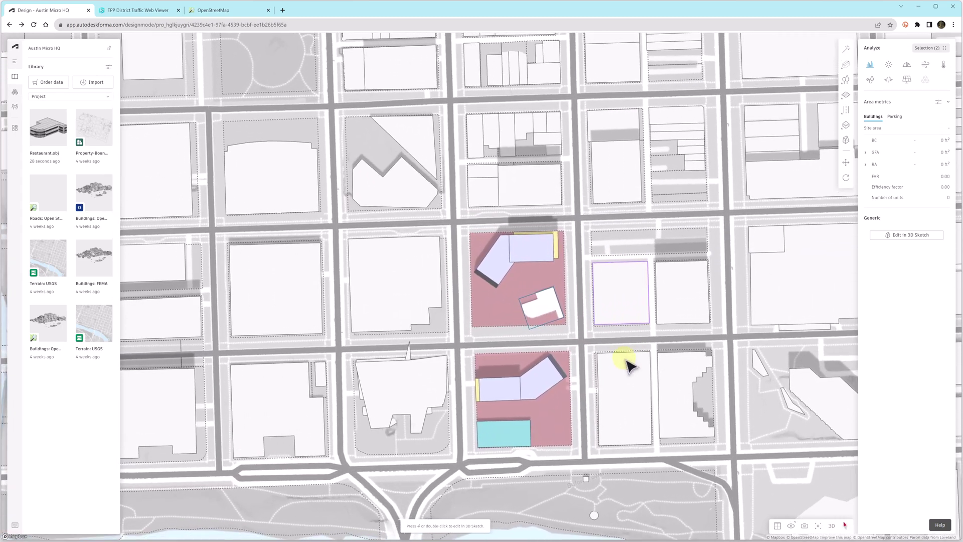
pyautogui.scroll(3, 567, 374)
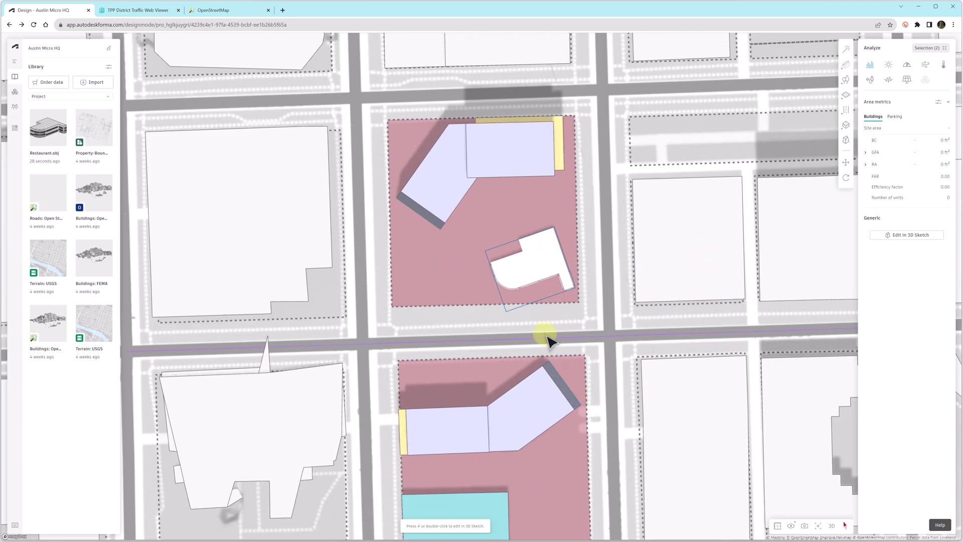
# - Rotate the restaurant square to the block, nudge it within the parcel, and view in 3D
pyautogui.click(847, 180)
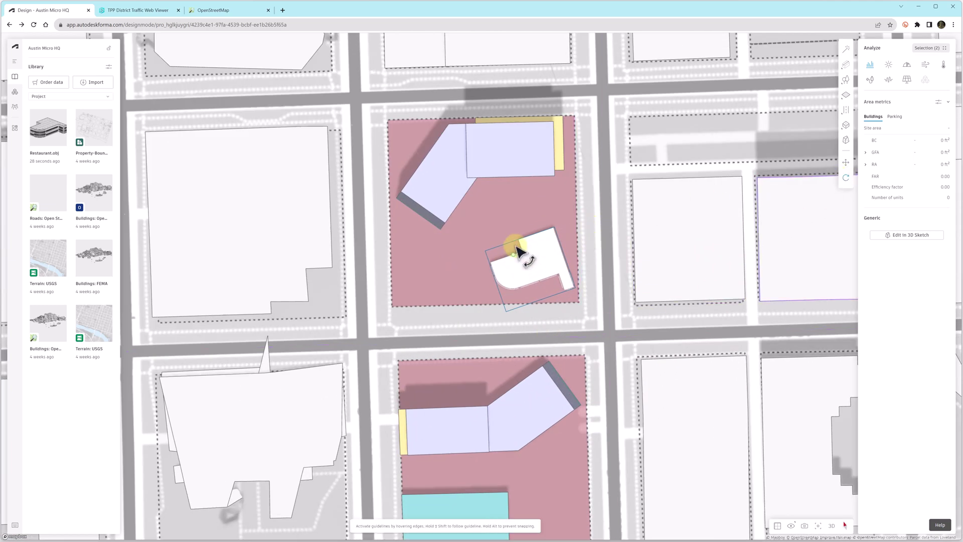
pyautogui.moveTo(521, 242); pyautogui.dragTo(595, 241)
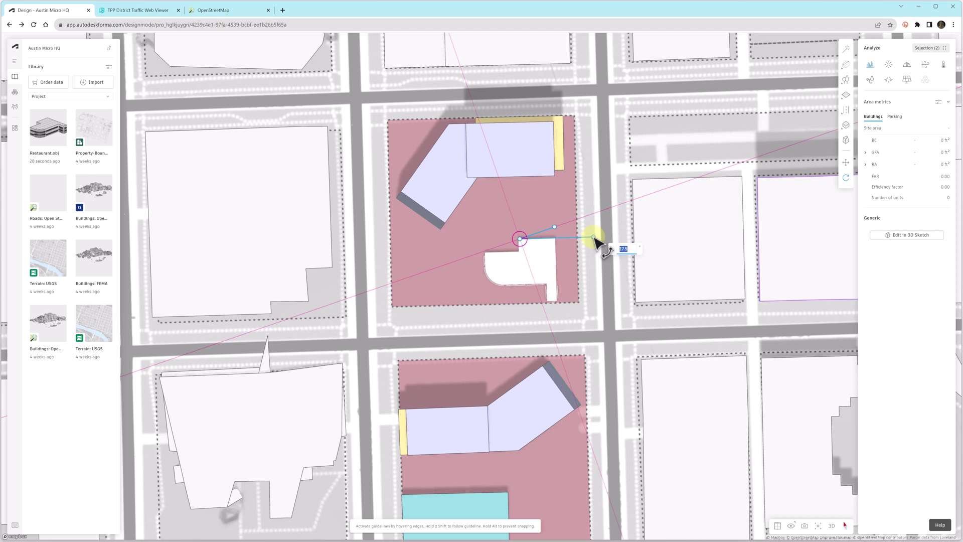
pyautogui.moveTo(595, 241); pyautogui.dragTo(598, 241)
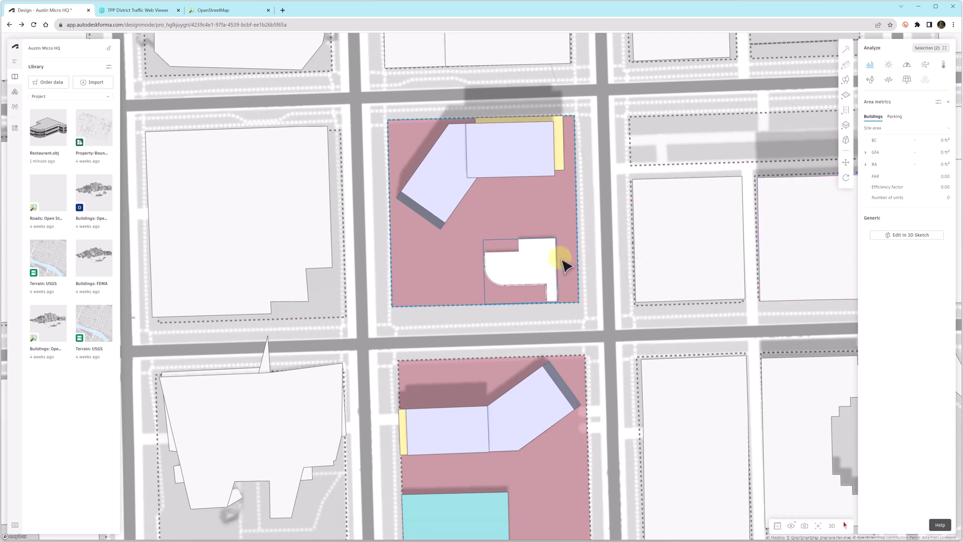
pyautogui.moveTo(547, 273); pyautogui.dragTo(556, 246)
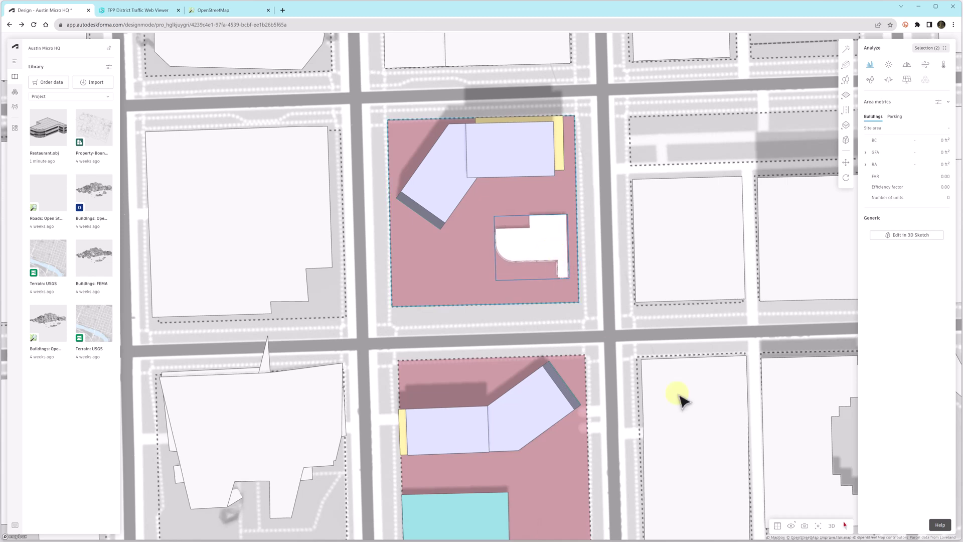
pyautogui.click(831, 526)
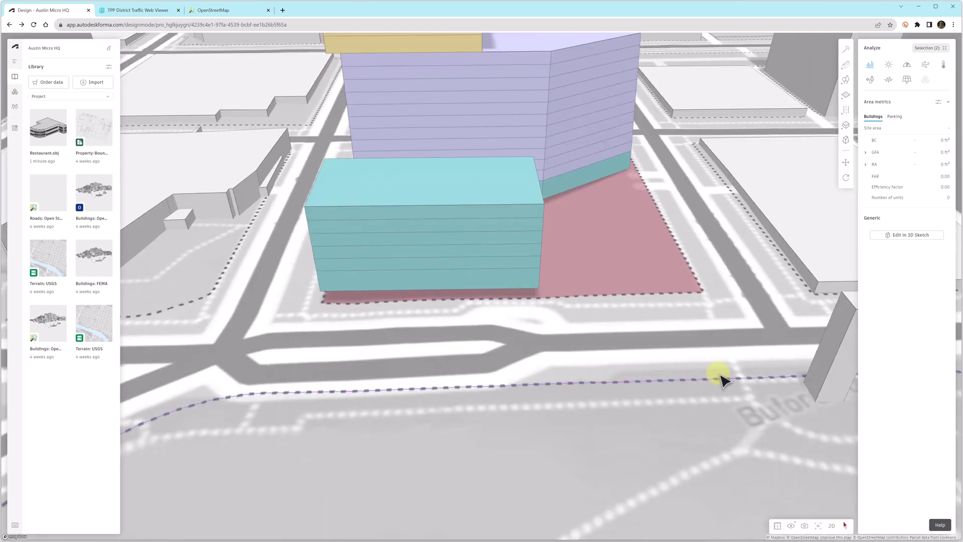
# - Orbit closer to the site, deselect to show site-wide metrics, then reselect the restaurant
pyautogui.moveTo(690, 325); pyautogui.dragTo(429, 297, button='right')
pyautogui.scroll(6, 656, 146)
pyautogui.scroll(5, 617, 180)
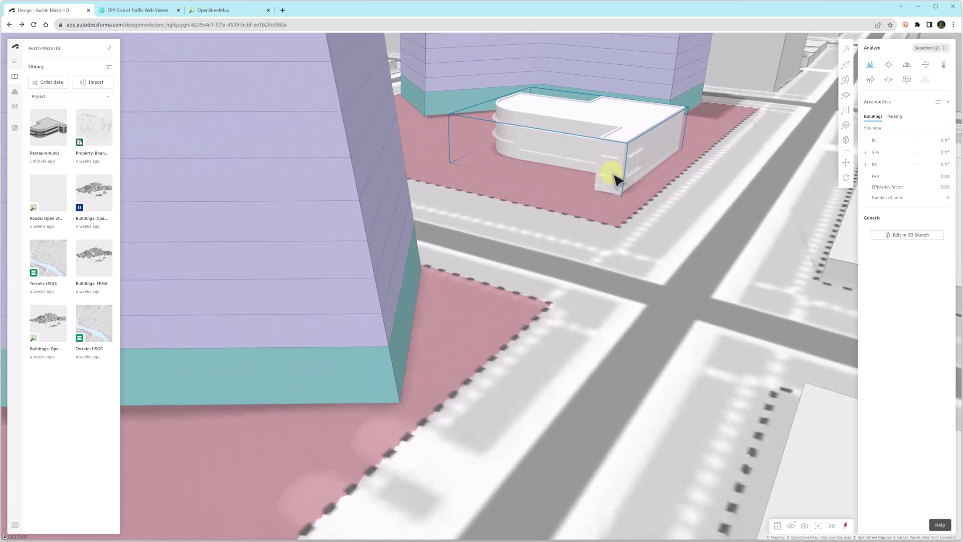
pyautogui.click(694, 203)
pyautogui.click(594, 160)
# - Zoom in on the restaurant building, then zoom back out to the district view
pyautogui.scroll(3, 574, 192)
pyautogui.moveTo(503, 269); pyautogui.dragTo(382, 327)
pyautogui.scroll(5, 509, 233)
pyautogui.scroll(5, 550, 207)
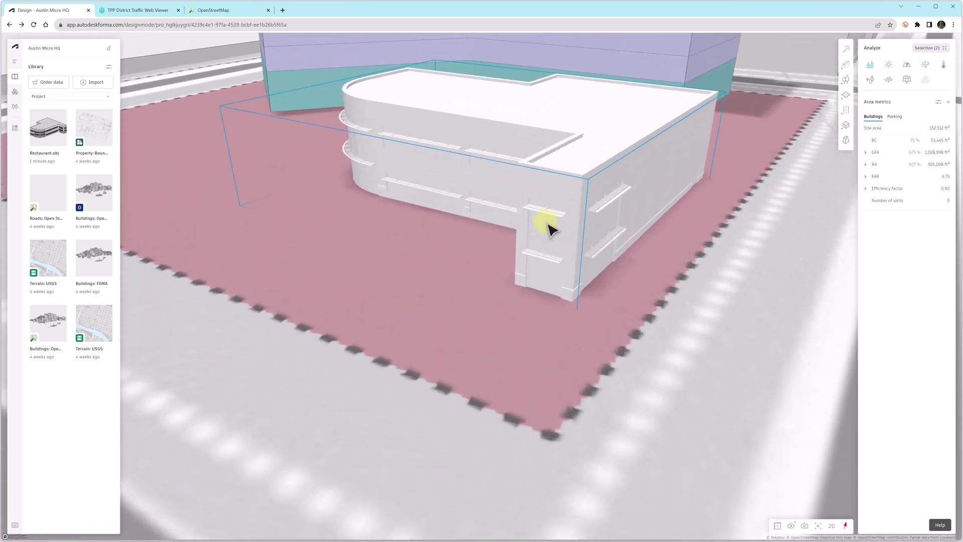
pyautogui.scroll(2, 572, 245)
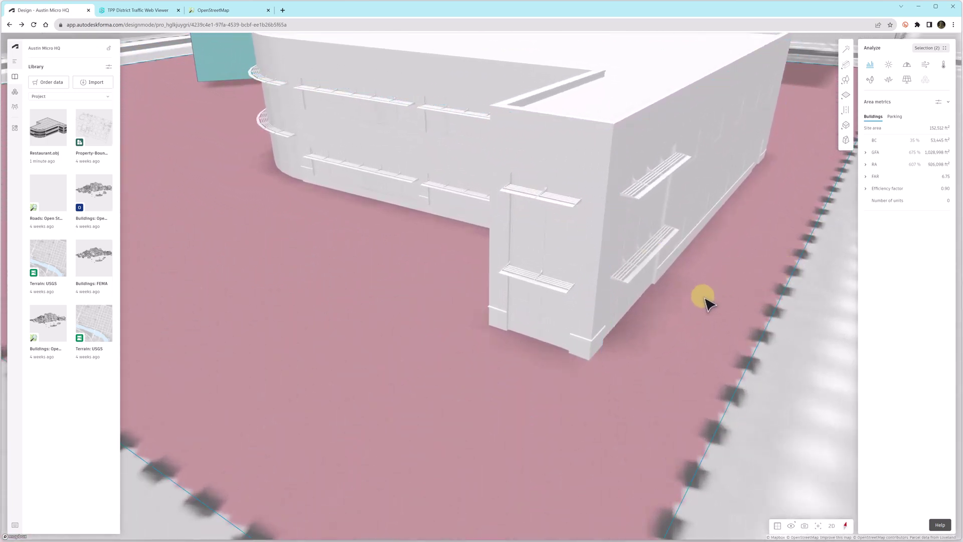
pyautogui.scroll(-5, 705, 301)
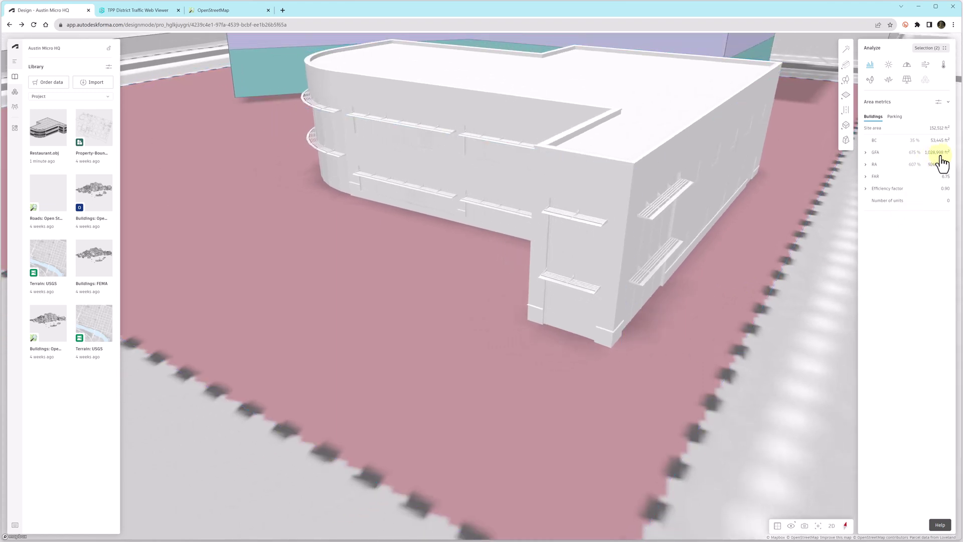
pyautogui.scroll(-5, 709, 350)
pyautogui.scroll(-5, 708, 362)
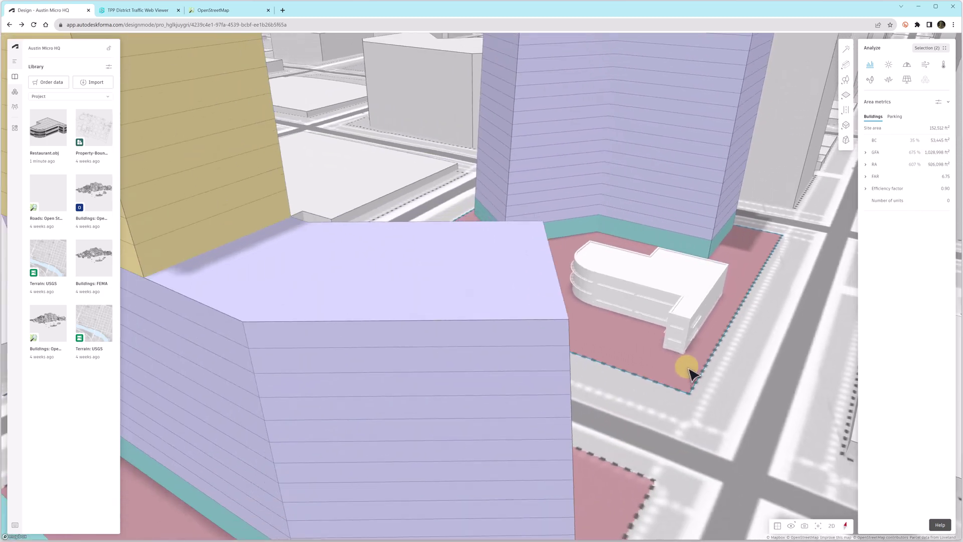
pyautogui.scroll(-10, 690, 373)
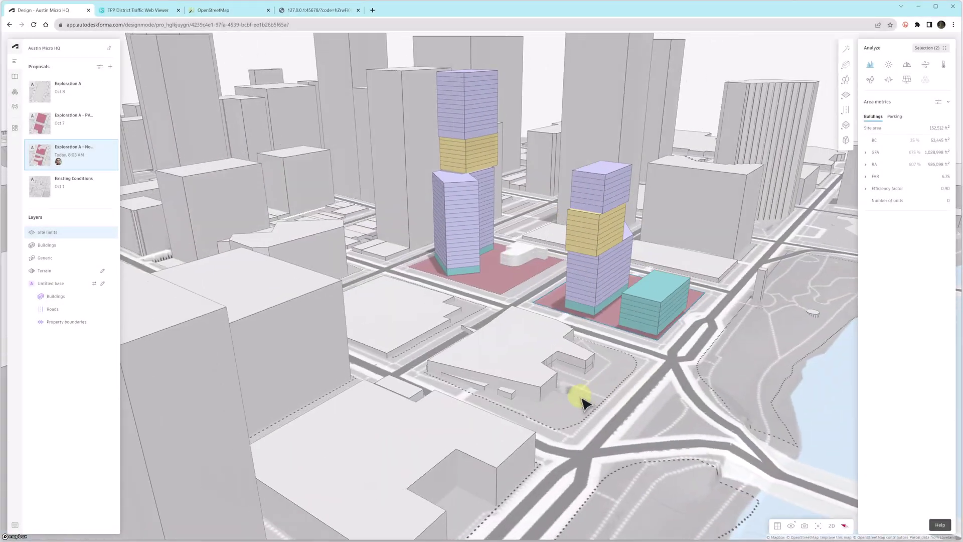
# - Duplicate the No Parking proposal and rename the copy 'Exploration A - Rhino'
pyautogui.scroll(-3, 584, 402)
pyautogui.scroll(4, 688, 301)
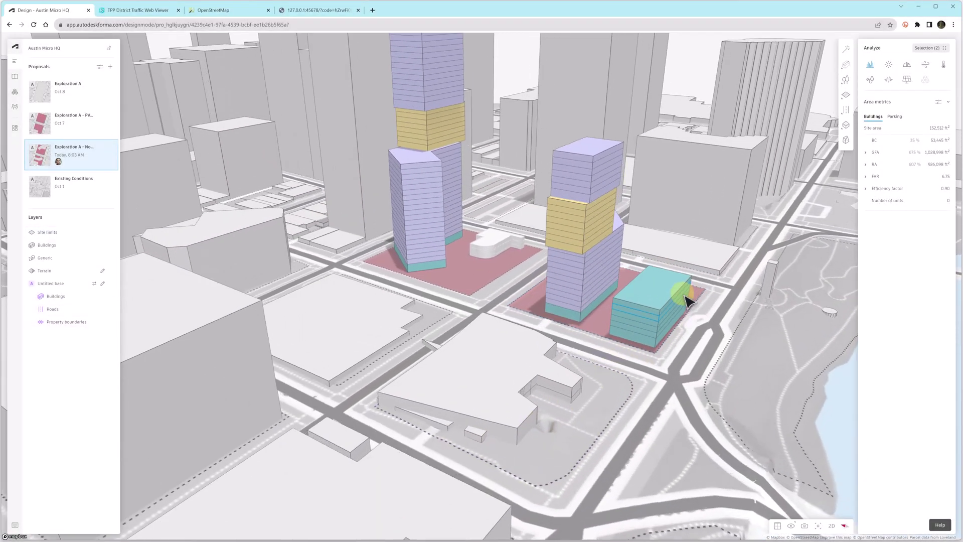
pyautogui.scroll(3, 689, 301)
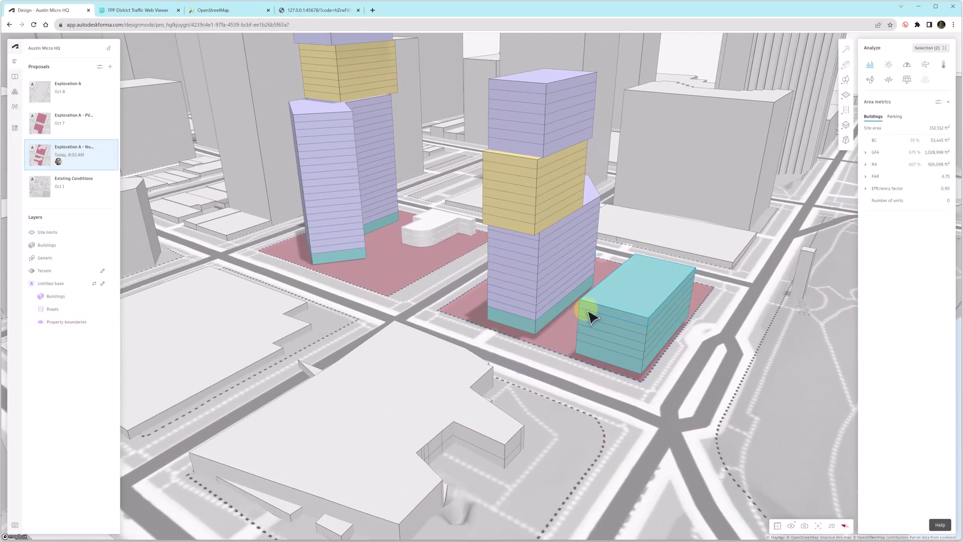
pyautogui.click(111, 147)
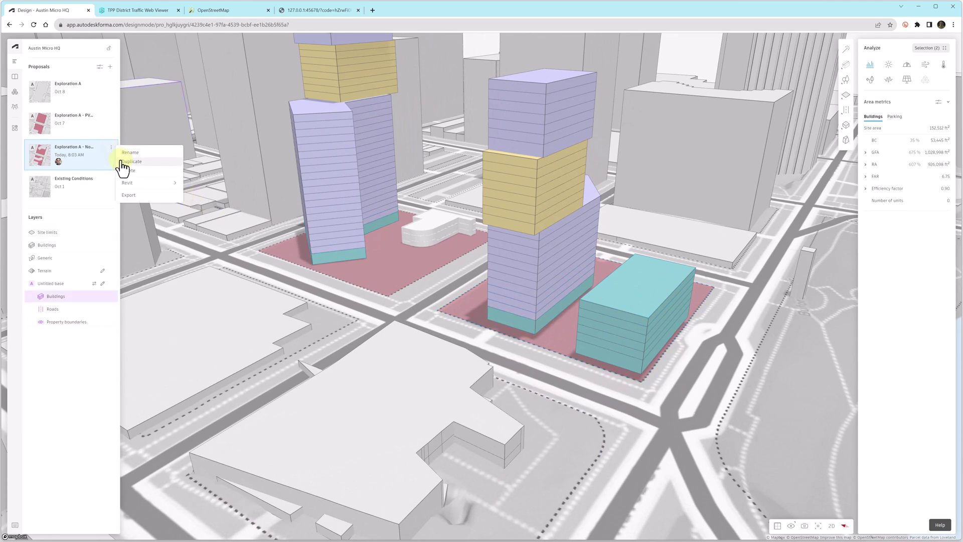
pyautogui.click(124, 161)
pyautogui.click(104, 84)
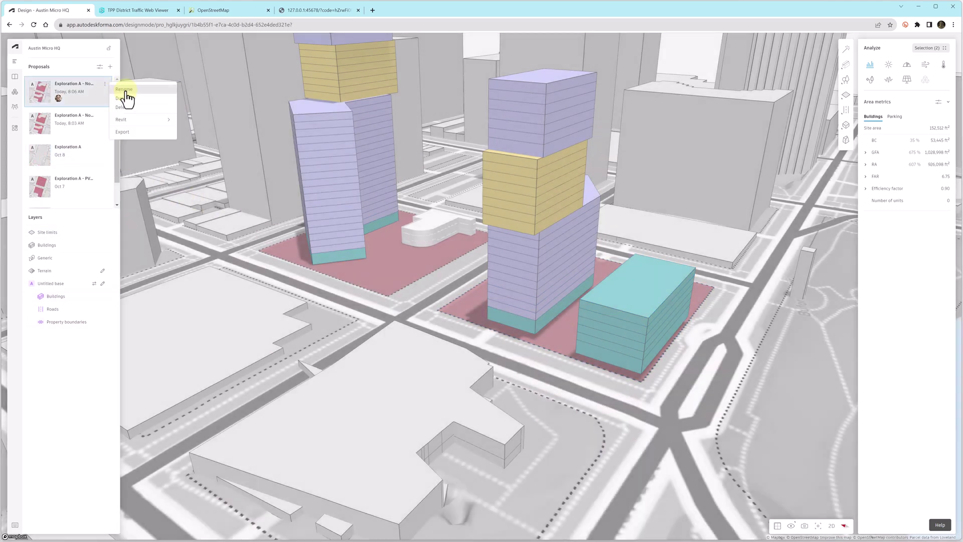
pyautogui.click(124, 90)
pyautogui.click(104, 87)
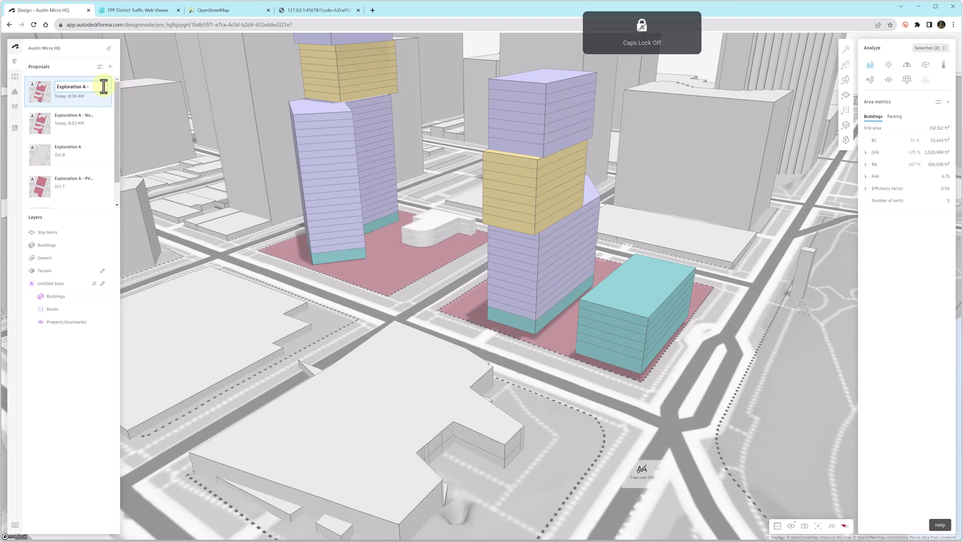
pyautogui.write('Rhino')
pyautogui.press('Return')
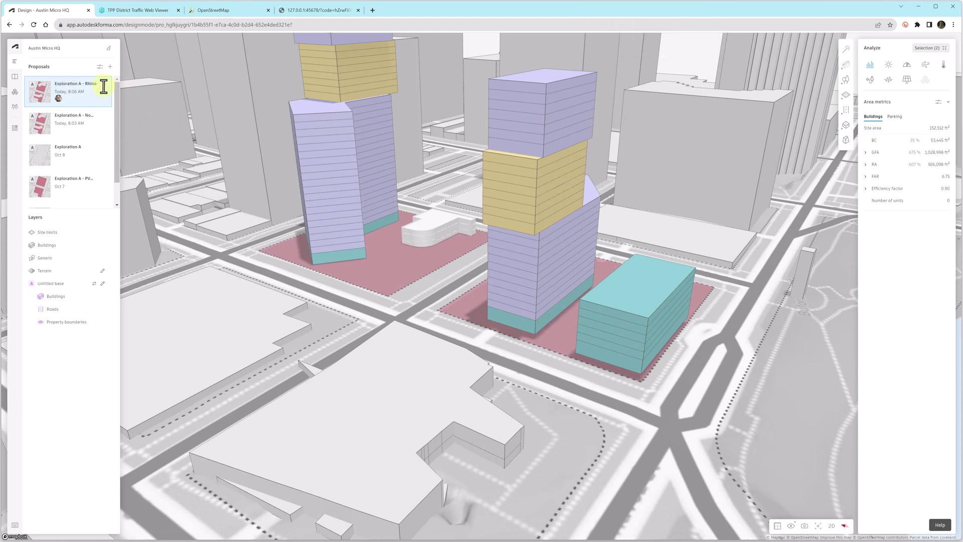
# - Delete the teal building from the copy and select the project's URL in the address bar
pyautogui.click(599, 294)
pyautogui.press('Delete')
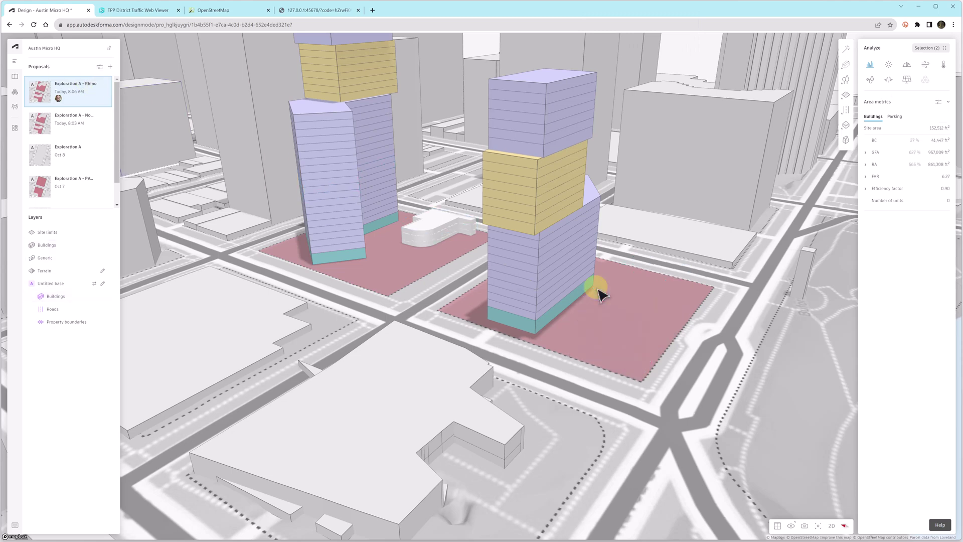
pyautogui.click(309, 25)
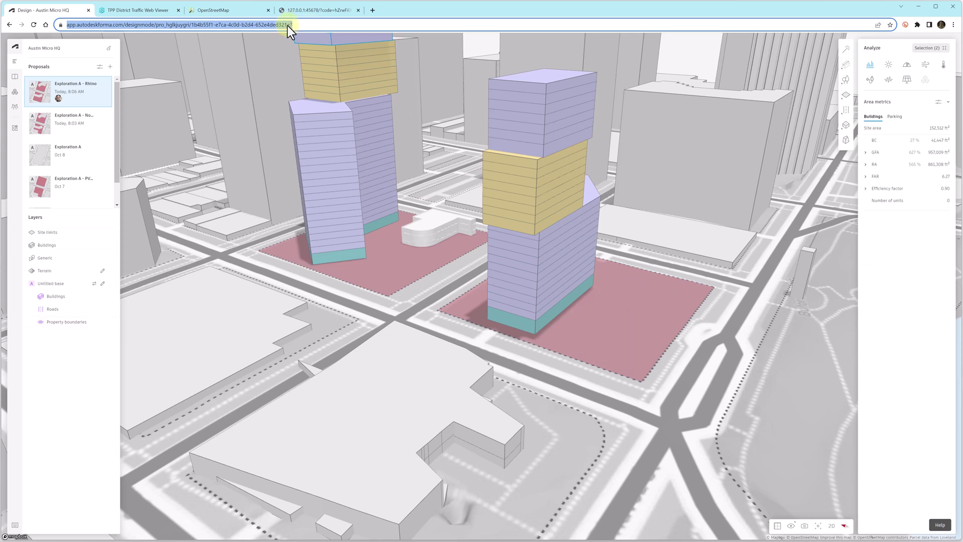
# - Paste the Forma project URL into Rhino's Forma connection panel
pyautogui.hotkey('alt', 'Tab')
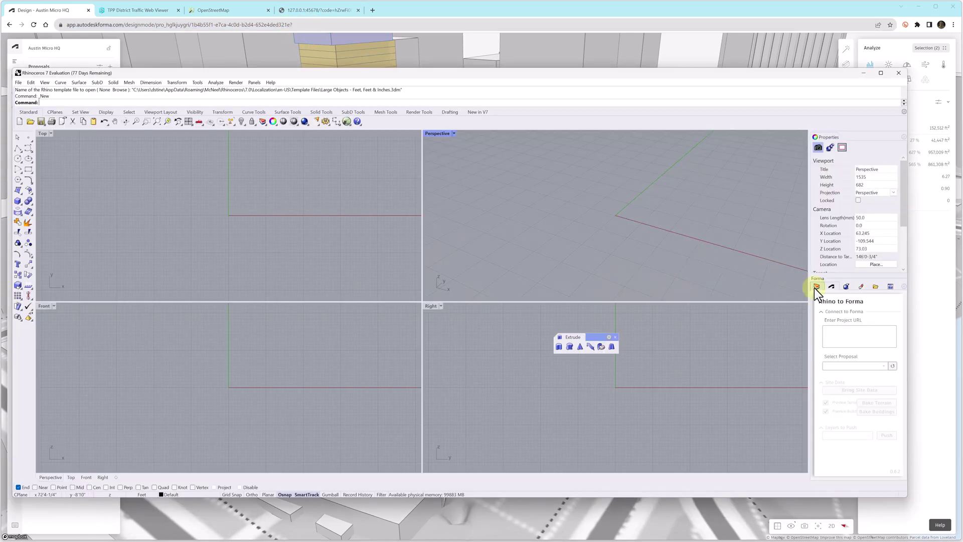
pyautogui.click(817, 288)
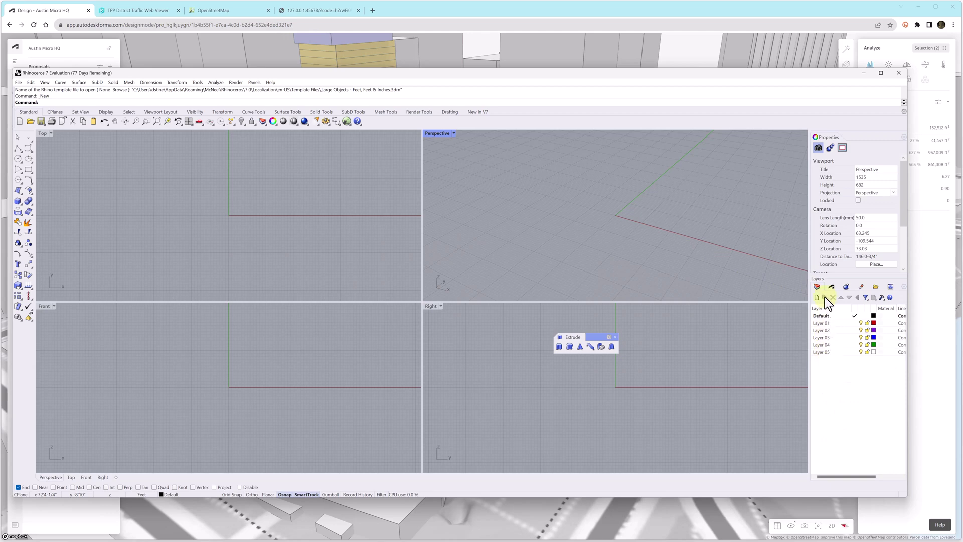
pyautogui.click(832, 287)
pyautogui.click(838, 333)
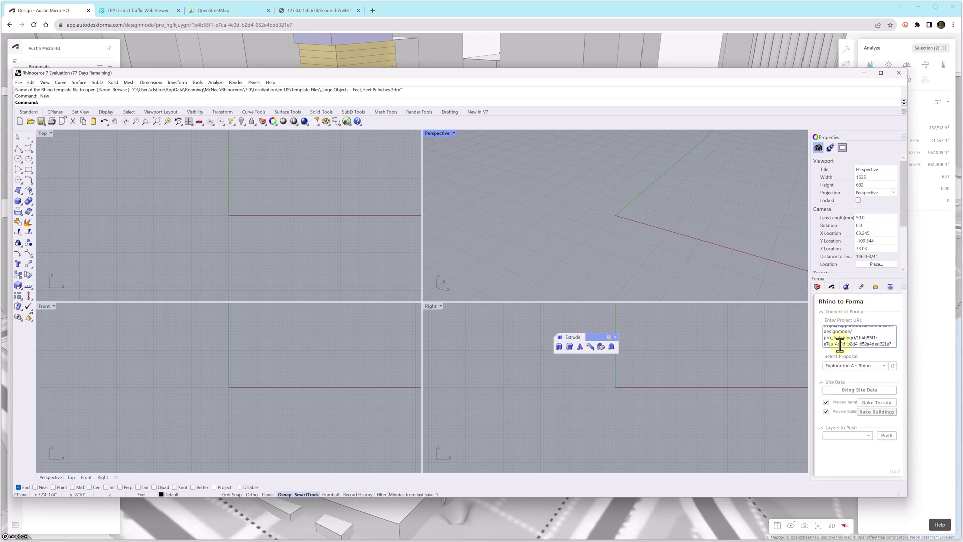
# - Choose the Exploration A - Rhino proposal and bring in its site terrain and buildings
pyautogui.click(885, 367)
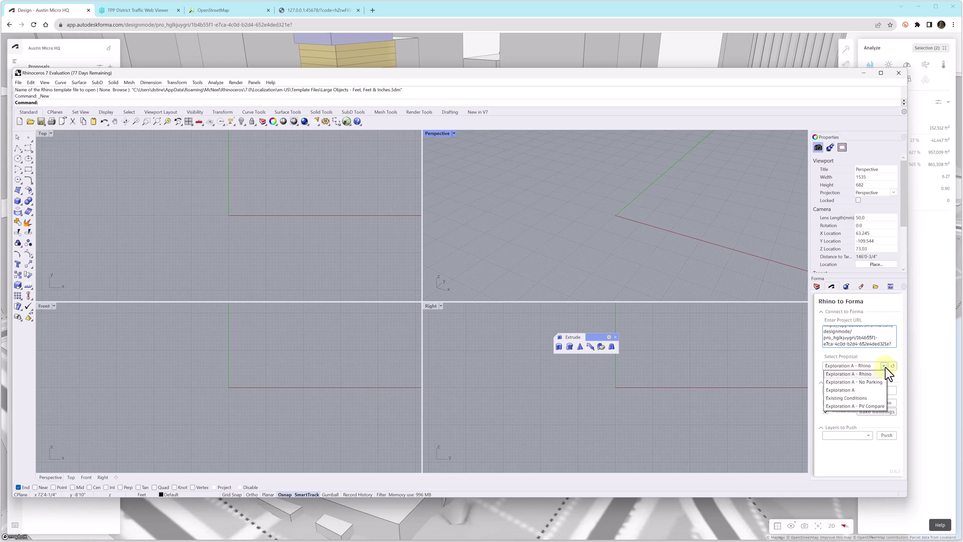
pyautogui.click(879, 369)
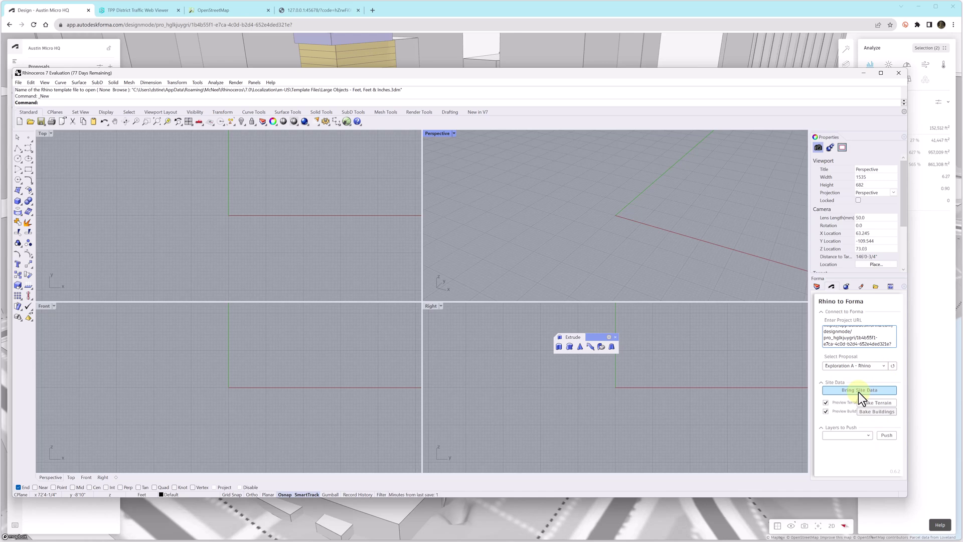
pyautogui.click(859, 390)
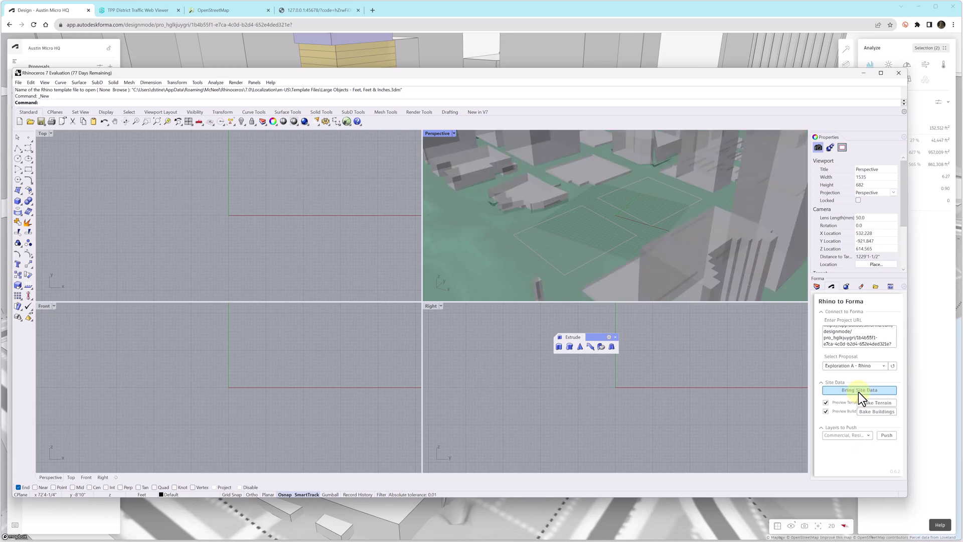
pyautogui.scroll(-5, 591, 217)
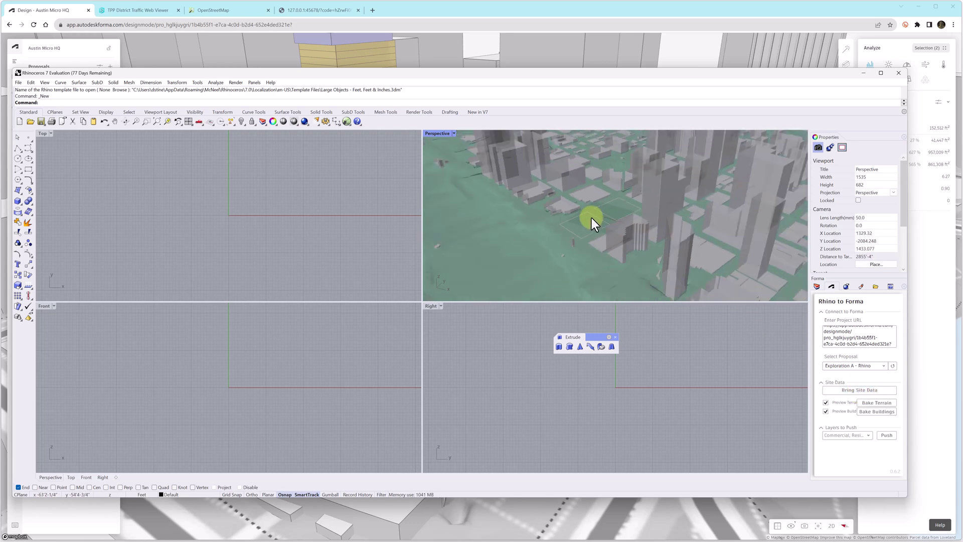
# - Make the Commercial layer current in the Layers panel
pyautogui.moveTo(592, 219); pyautogui.dragTo(705, 271, button='right')
pyautogui.scroll(6, 628, 197)
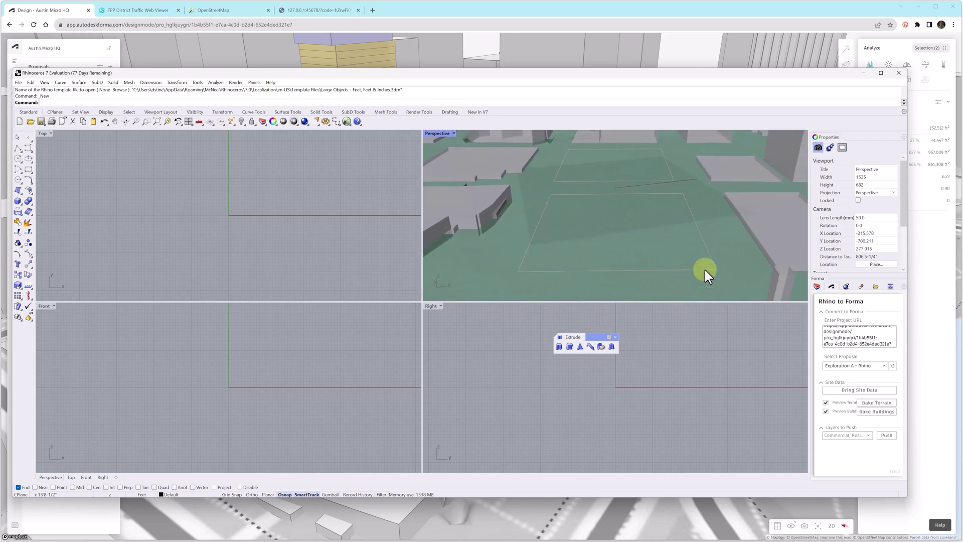
pyautogui.click(817, 286)
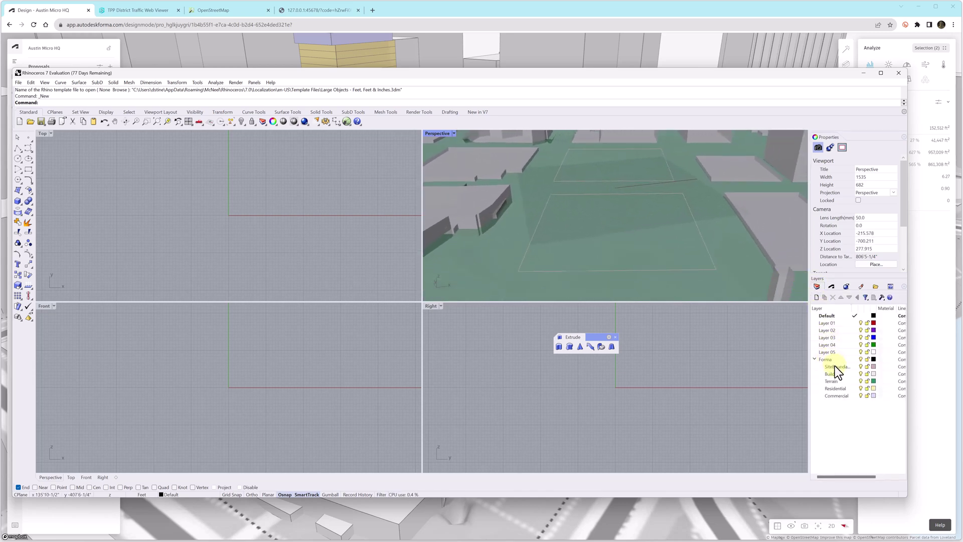
pyautogui.rightClick(835, 396)
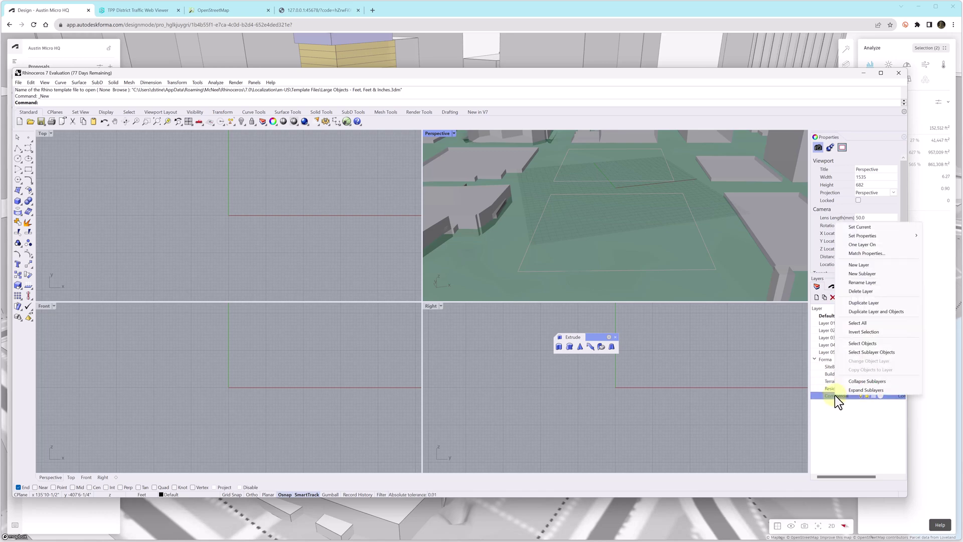
pyautogui.click(863, 228)
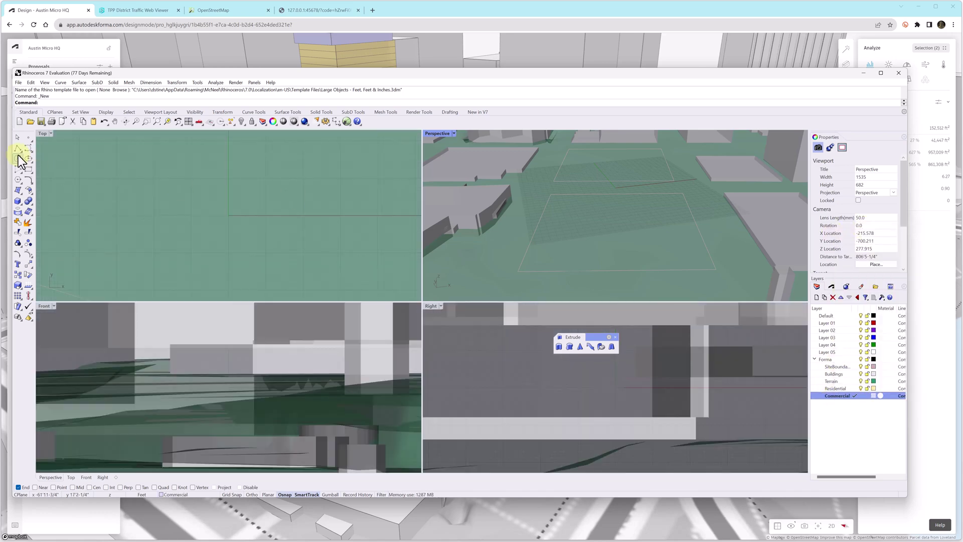
# - Draw a box inside the parcel with height 14
pyautogui.click(17, 201)
pyautogui.click(524, 268)
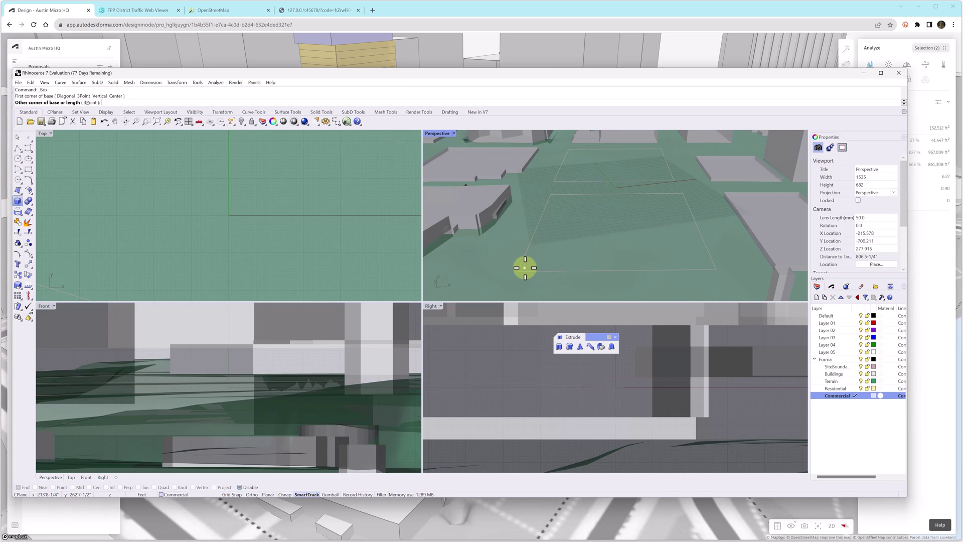
pyautogui.click(581, 239)
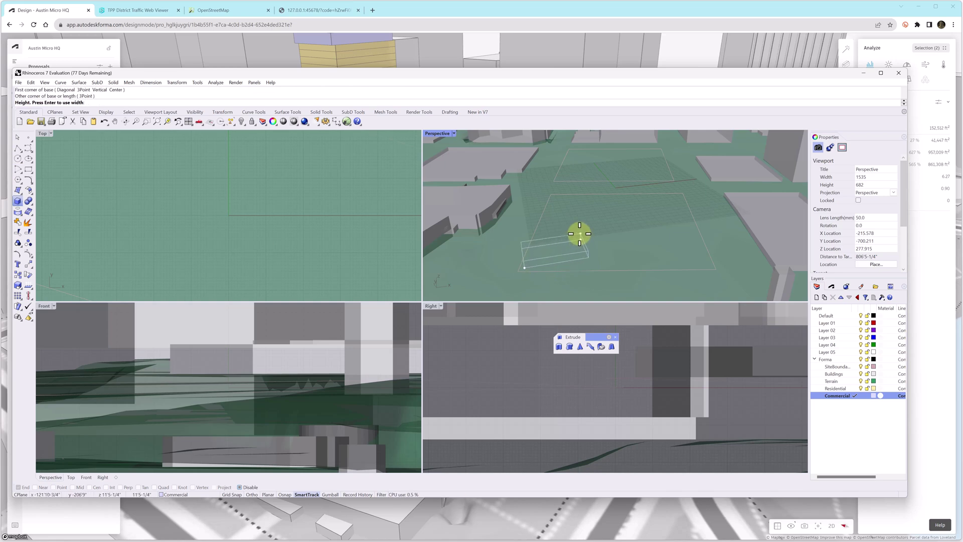
pyautogui.click(580, 234)
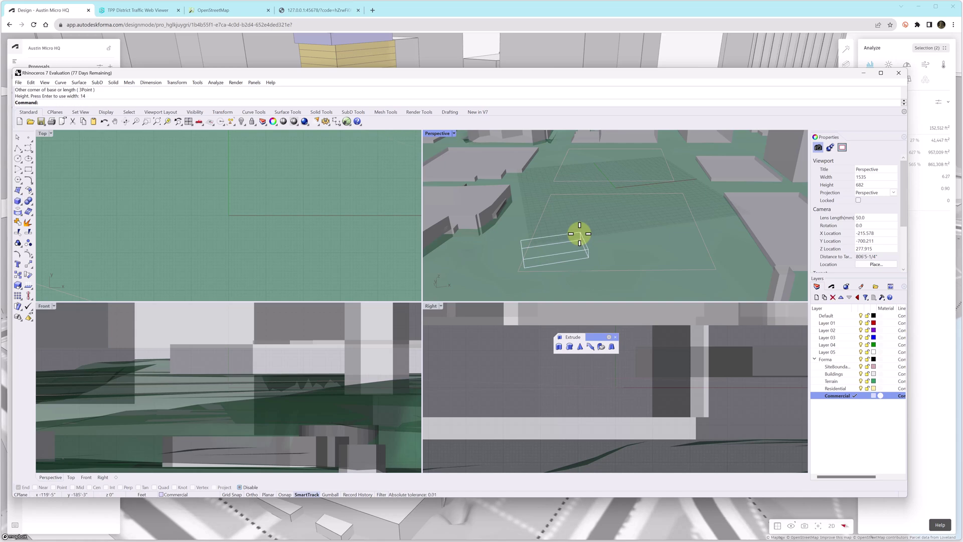
# - Make the Residential layer current
pyautogui.rightClick(831, 389)
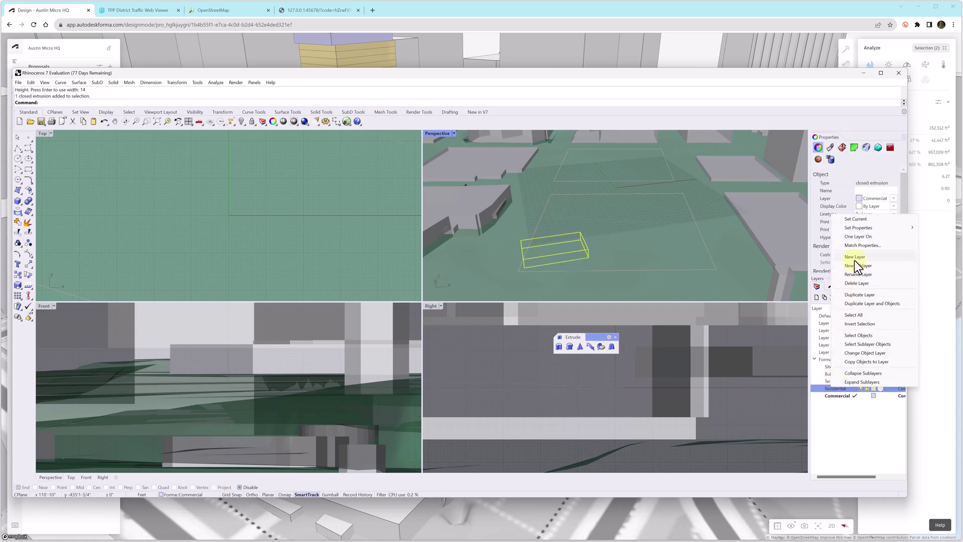
pyautogui.click(859, 221)
pyautogui.click(18, 200)
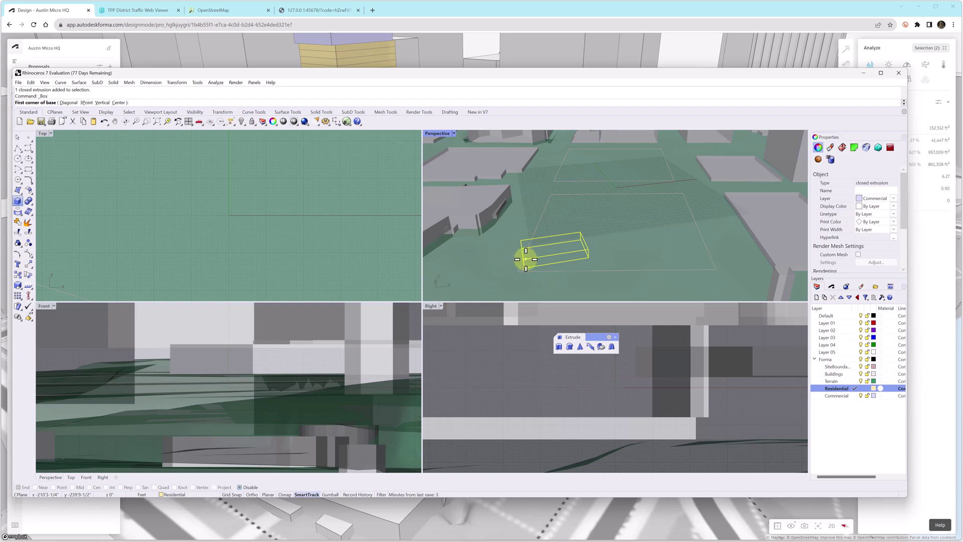
pyautogui.press('Escape')
# - Copy the first box directly on top of itself and assign the copy to the Residential layer
pyautogui.click(558, 254)
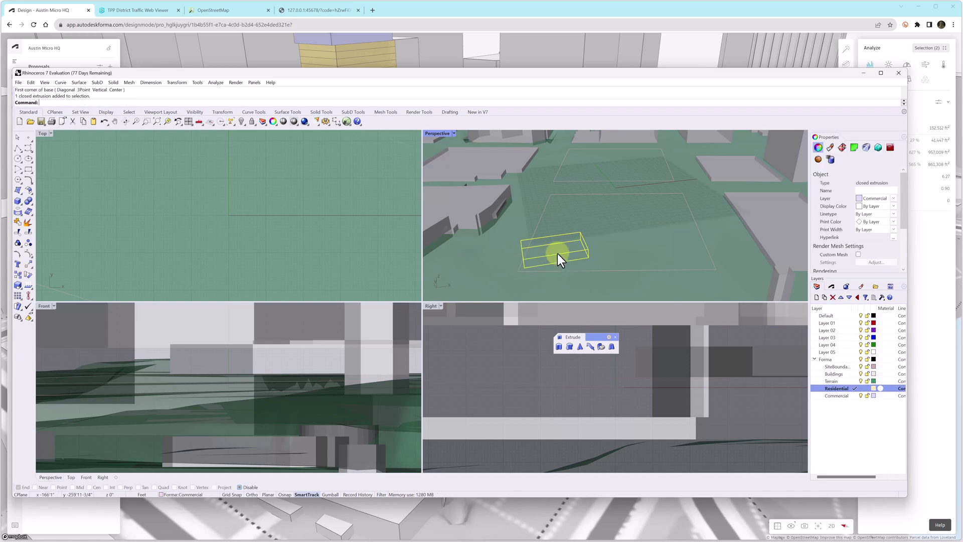
pyautogui.write('Copy')
pyautogui.press('Return')
pyautogui.click(588, 256)
pyautogui.click(589, 250)
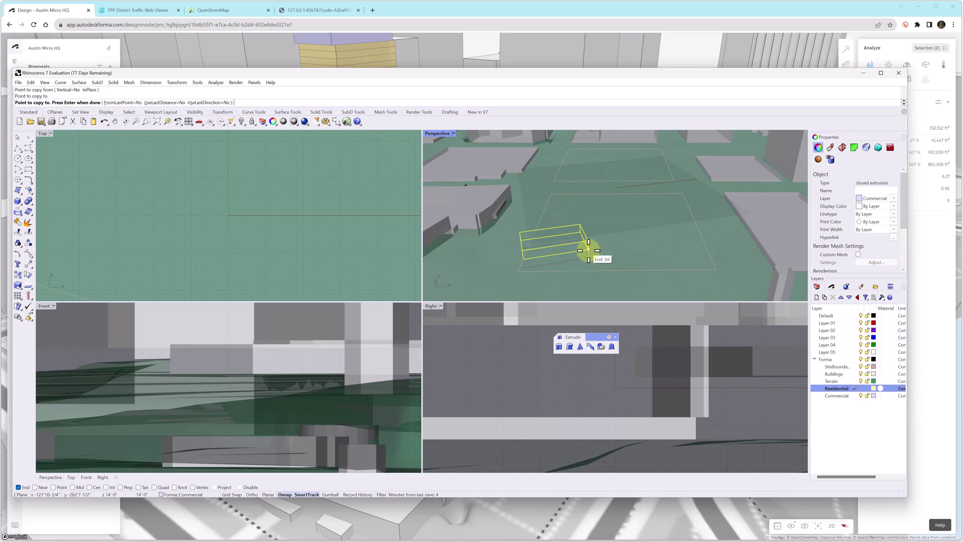
pyautogui.press('Return')
pyautogui.click(893, 199)
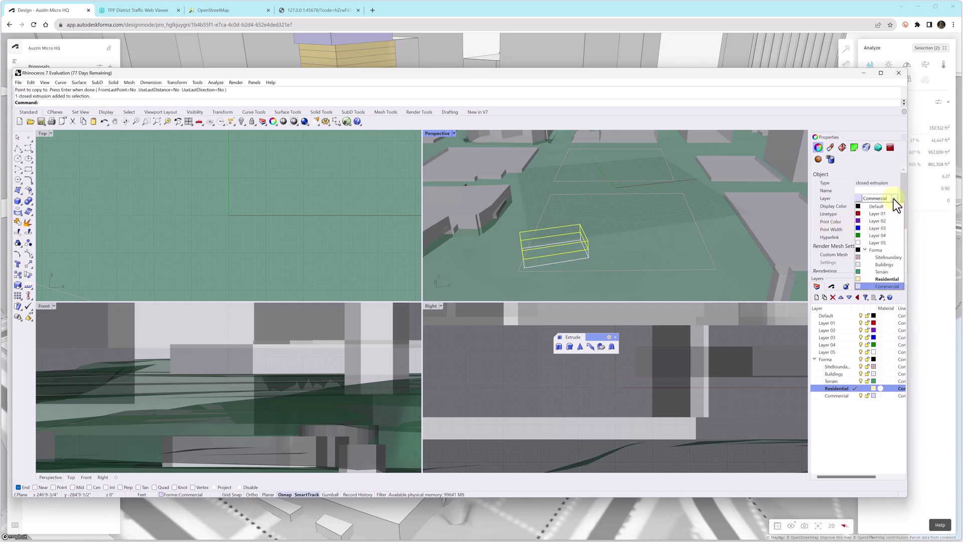
pyautogui.click(884, 280)
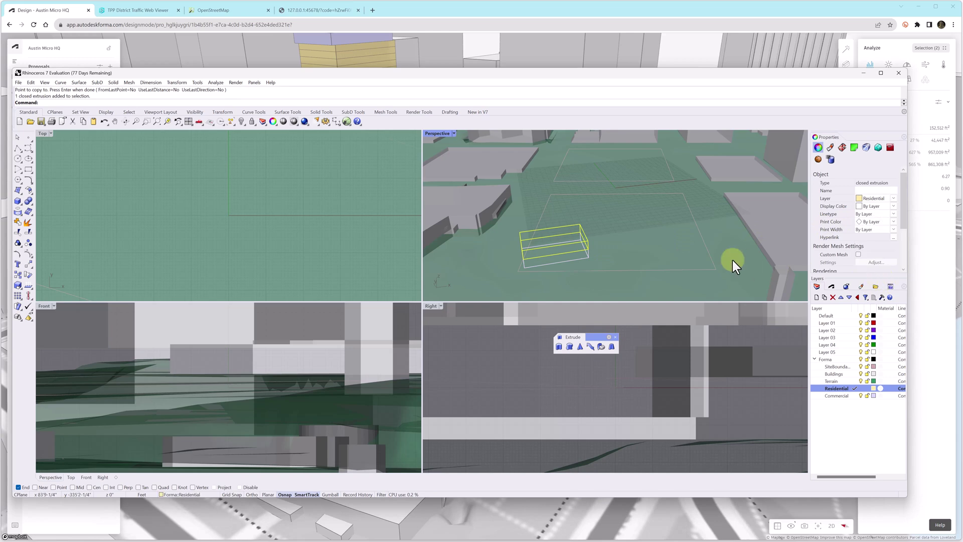
# - Copy the boxes upward again to stack five levels in total
pyautogui.write('Copy')
pyautogui.press('Return')
pyautogui.click(590, 248)
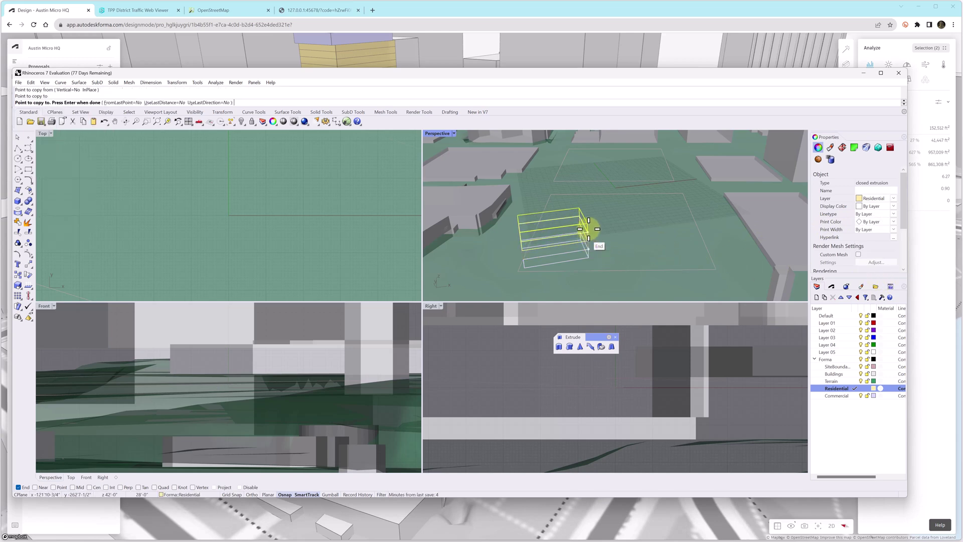
pyautogui.click(587, 223)
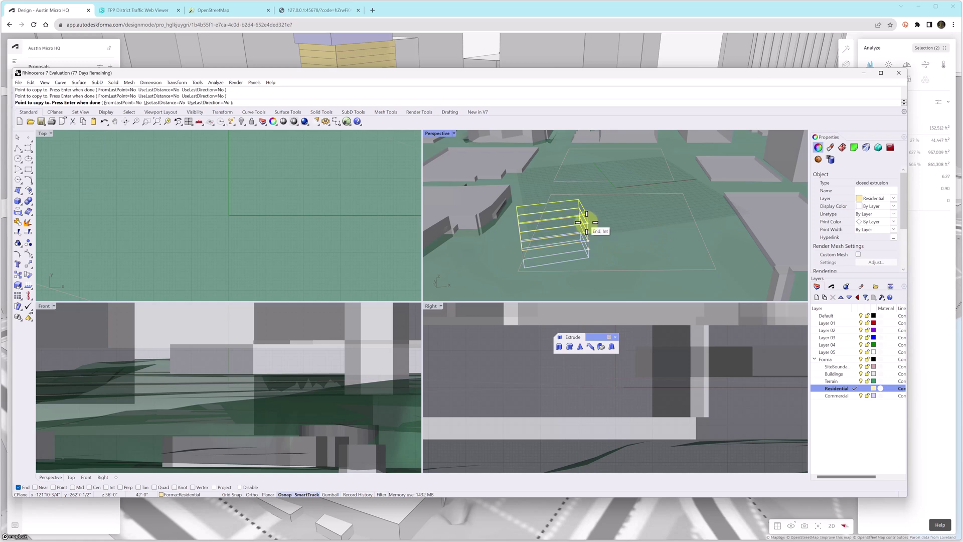
pyautogui.press('Return')
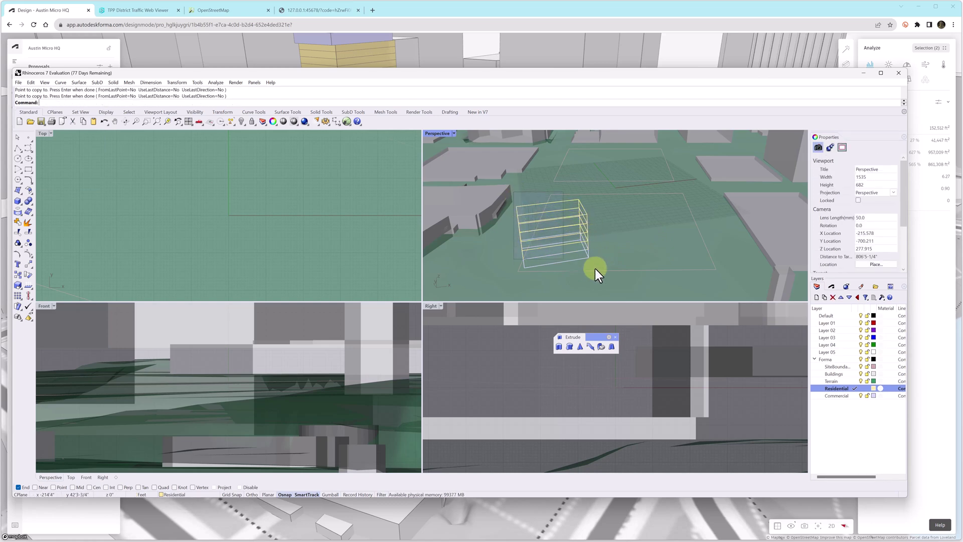
# - Select all five boxes and rotate the stack about its bottom corner
pyautogui.moveTo(597, 269); pyautogui.dragTo(606, 276)
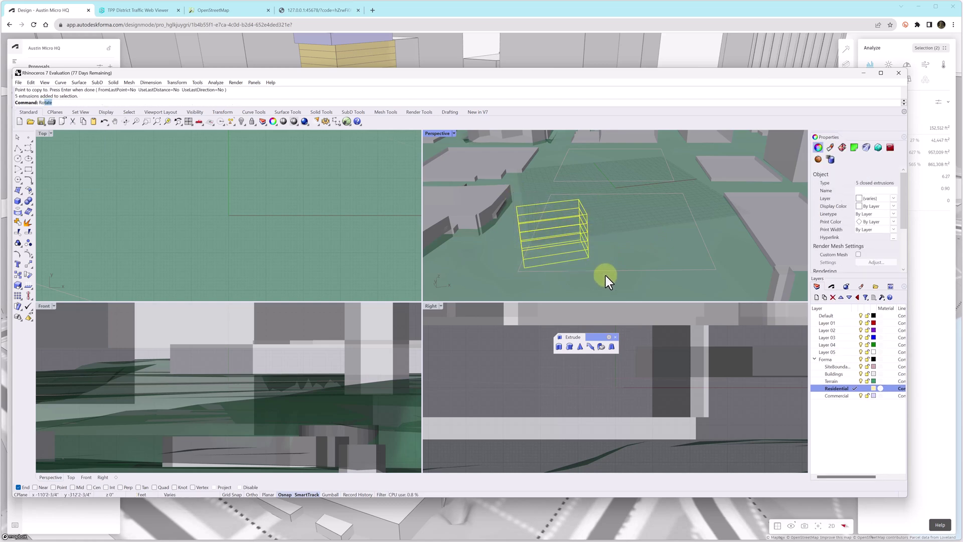
pyautogui.write('Ro')
pyautogui.press('Return')
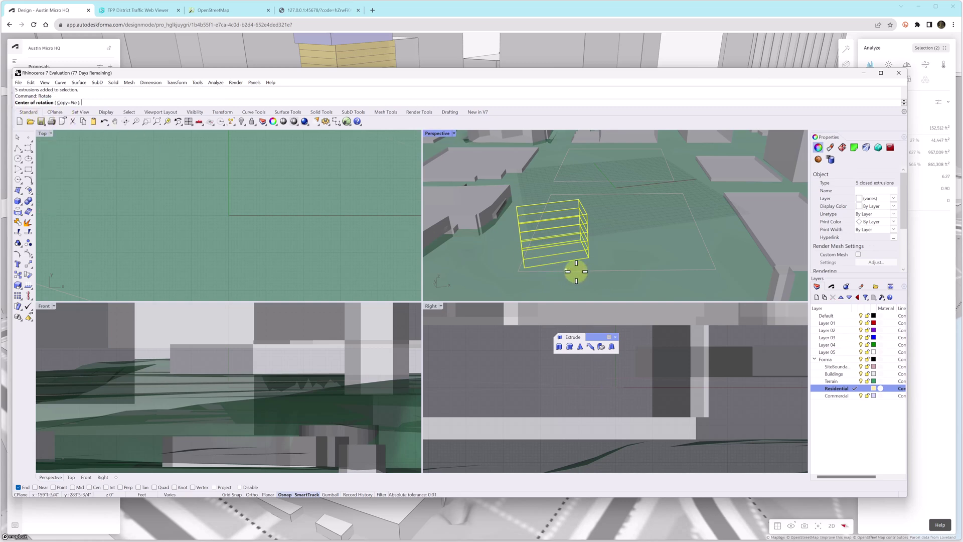
pyautogui.click(524, 267)
pyautogui.click(589, 262)
pyautogui.click(619, 266)
pyautogui.press('Escape')
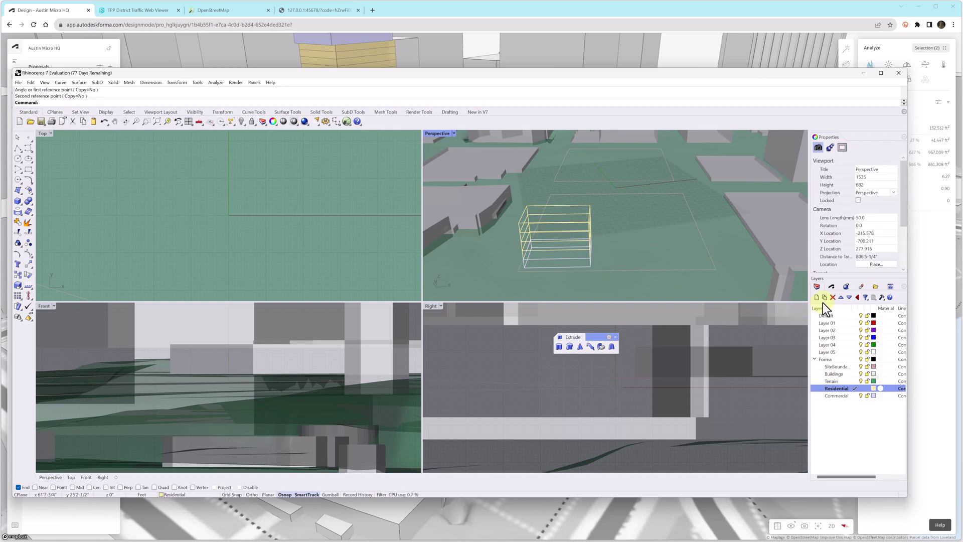
# - Push the five-level Rhino mass into Forma's eastern parcel and show GFA by use (982,655 ft²)
pyautogui.click(830, 289)
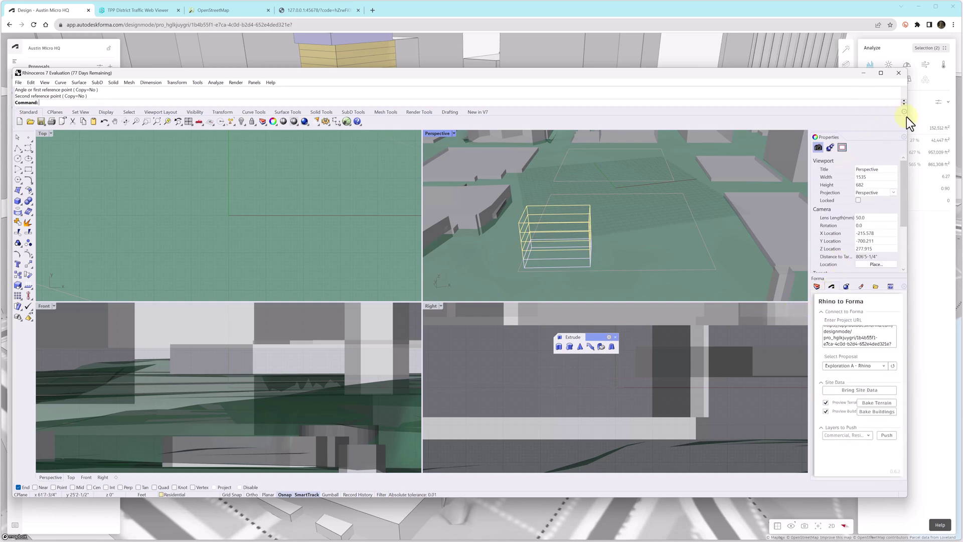
pyautogui.moveTo(908, 120); pyautogui.dragTo(842, 123)
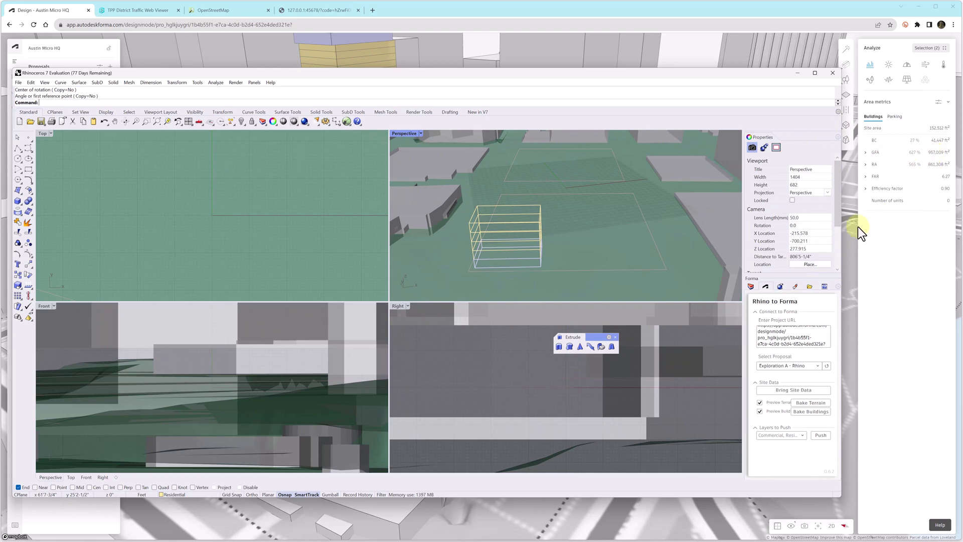
pyautogui.click(821, 436)
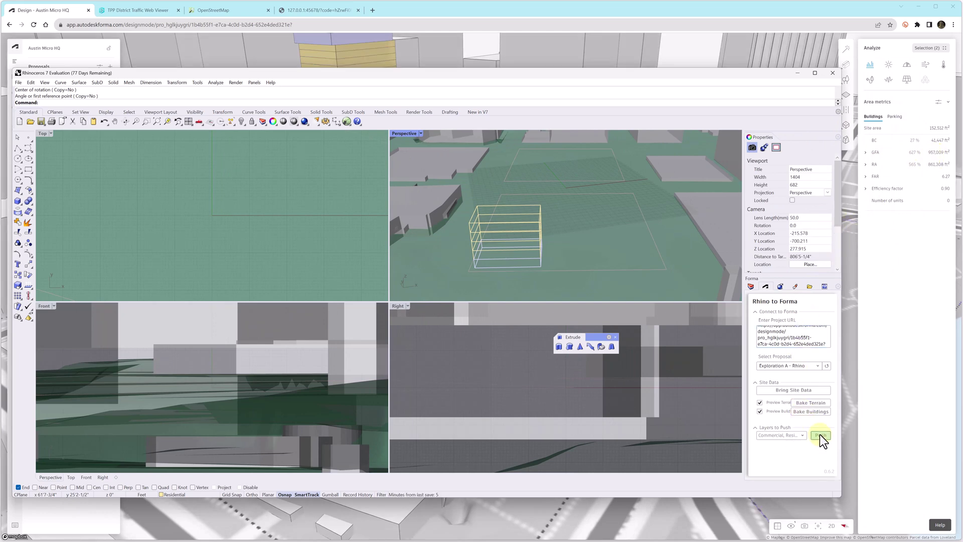
pyautogui.click(797, 74)
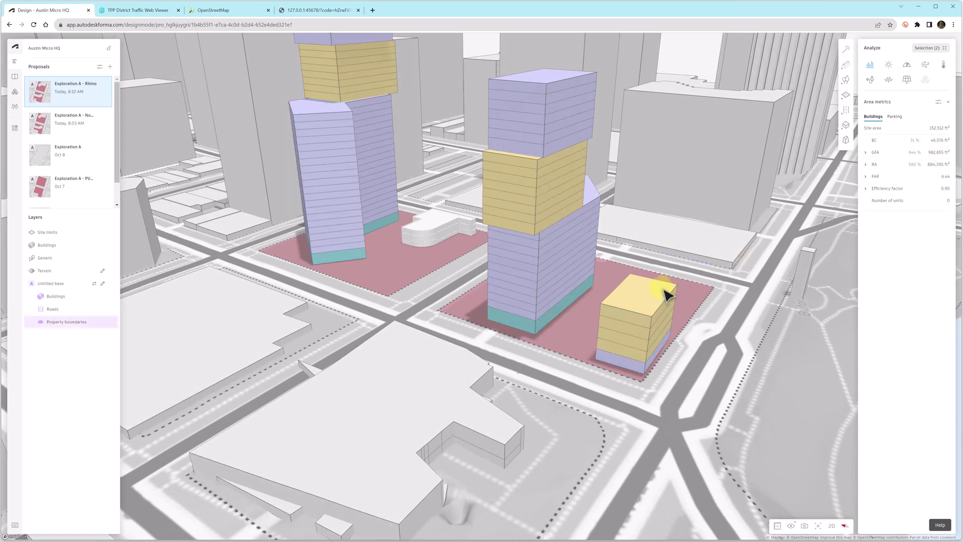
pyautogui.click(867, 153)
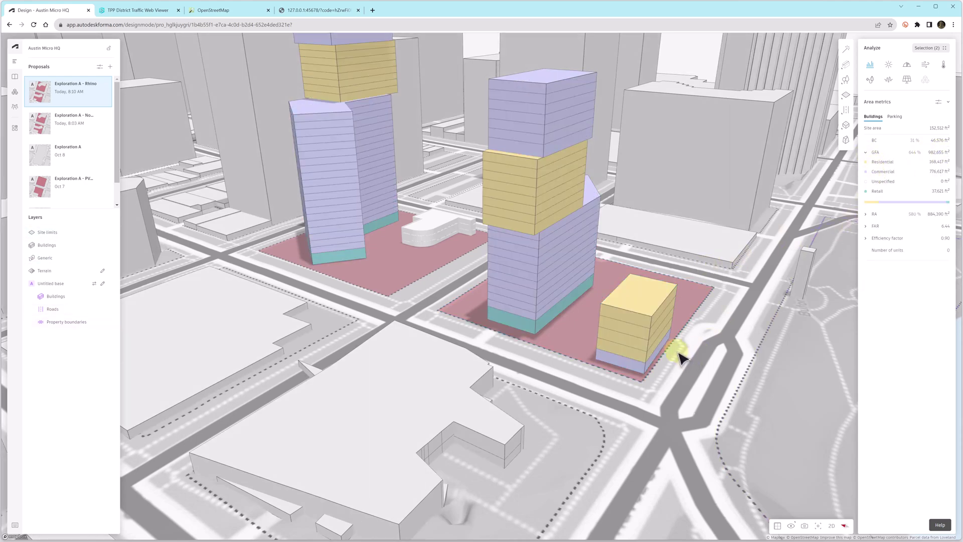
pyautogui.moveTo(681, 356); pyautogui.dragTo(566, 362)
# - Copy the top box in Rhino one level higher to add a new top floor
pyautogui.hotkey('alt', 'Tab')
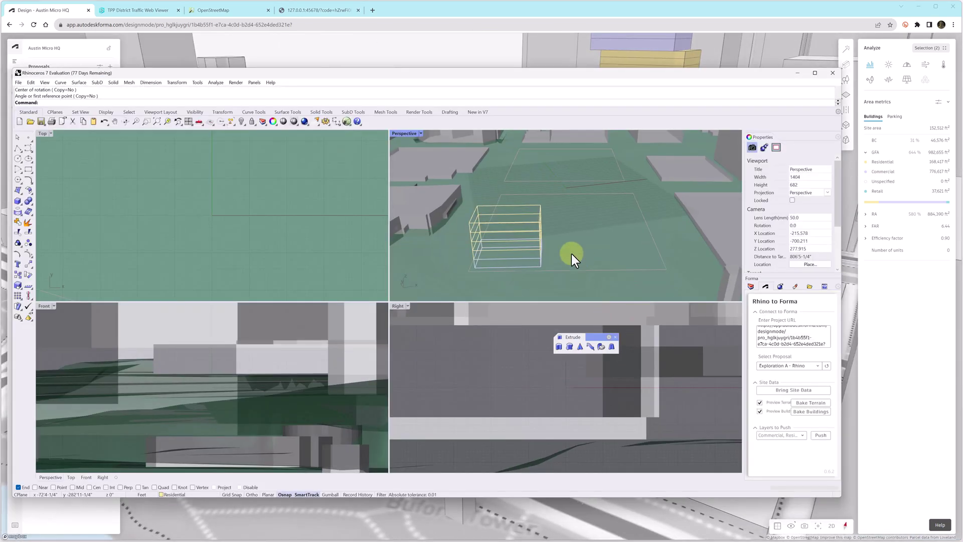
pyautogui.press('Return')
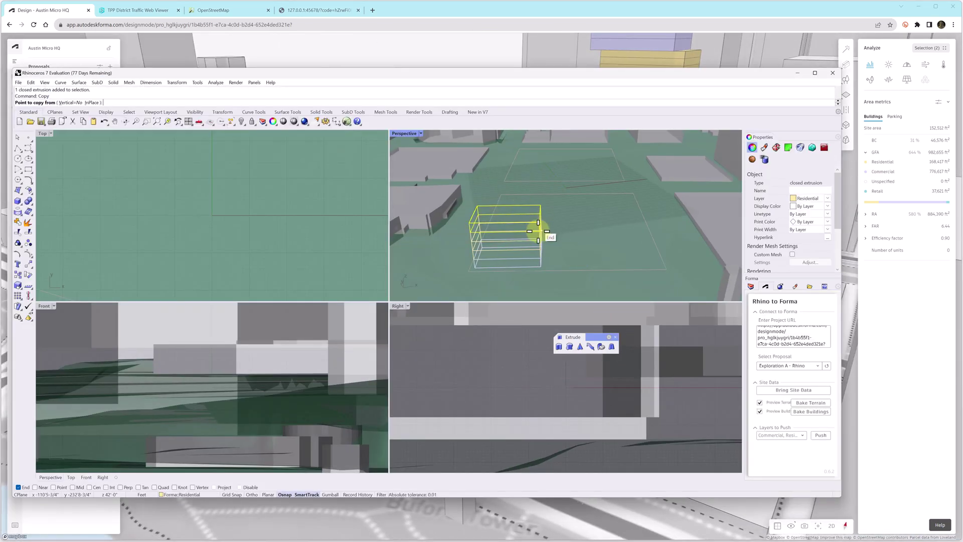
pyautogui.click(471, 231)
pyautogui.click(473, 224)
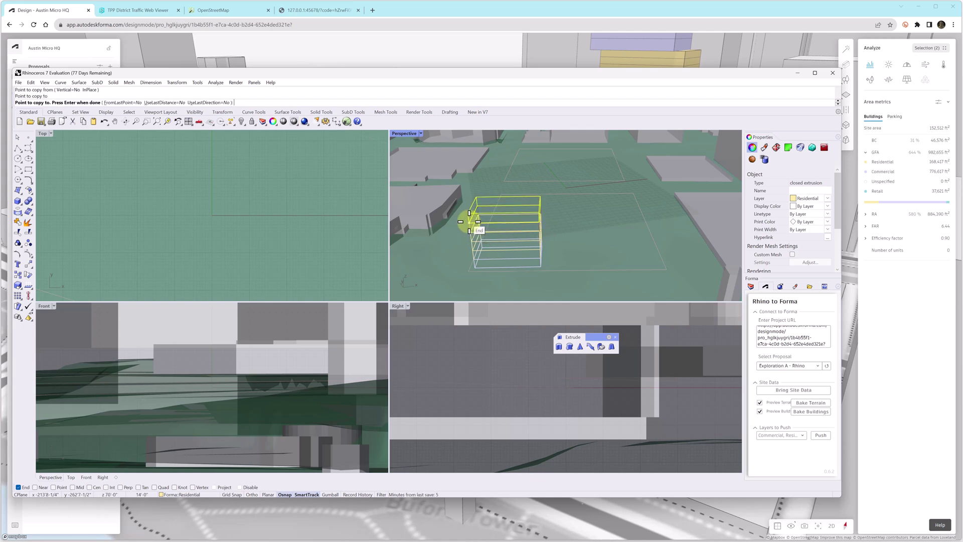
pyautogui.press('Return')
# - Move the new top box sideways so it overhangs the lower levels
pyautogui.click(468, 212)
pyautogui.write('M')
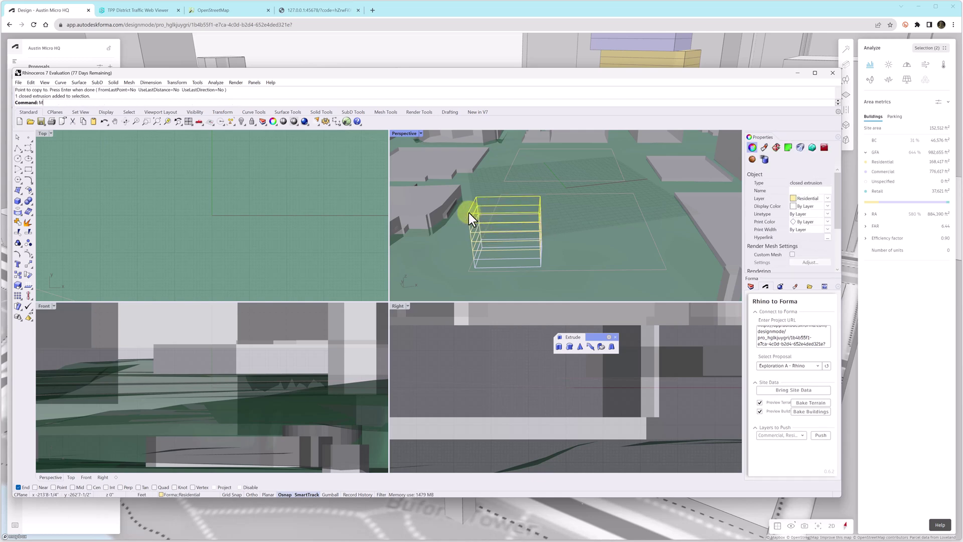
pyautogui.write('ove')
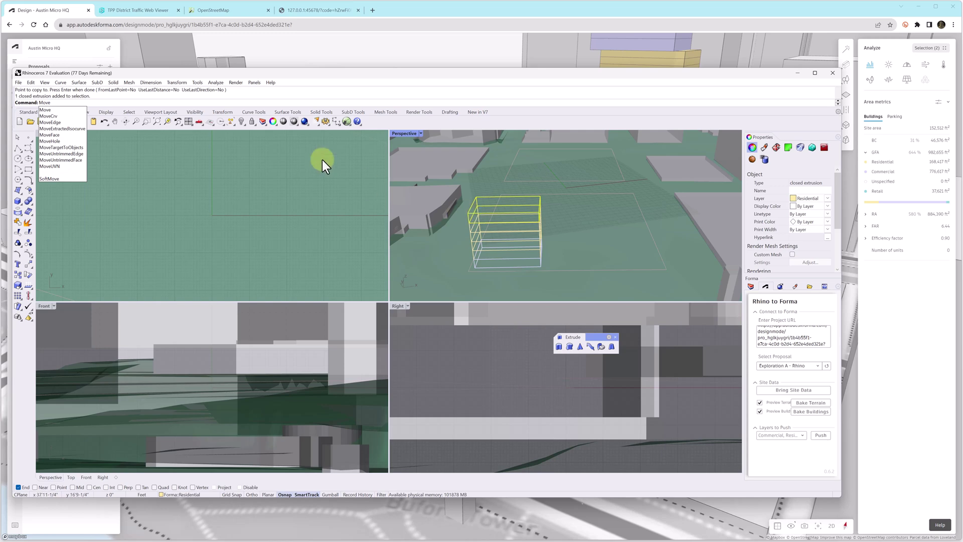
pyautogui.press('Return')
pyautogui.click(468, 217)
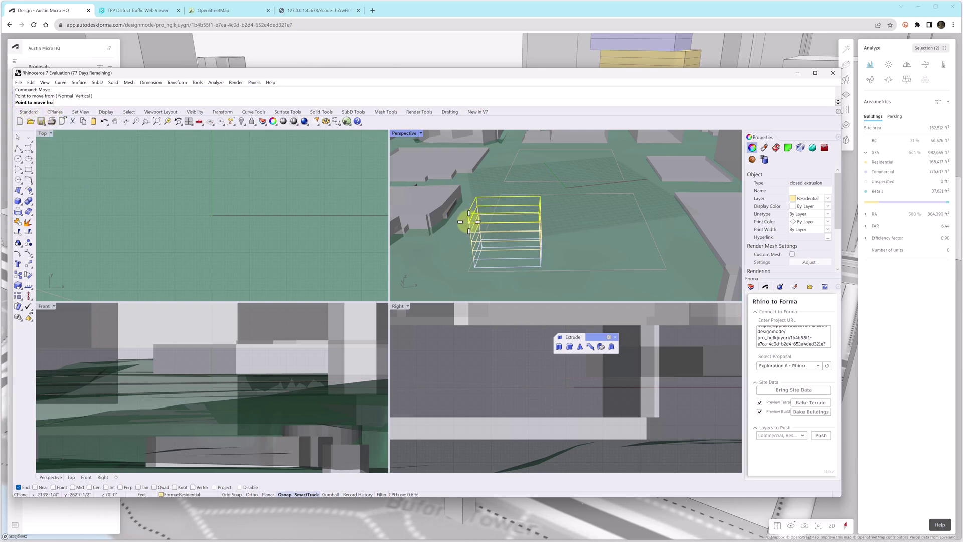
pyautogui.moveTo(479, 220); pyautogui.dragTo(492, 217, button='right')
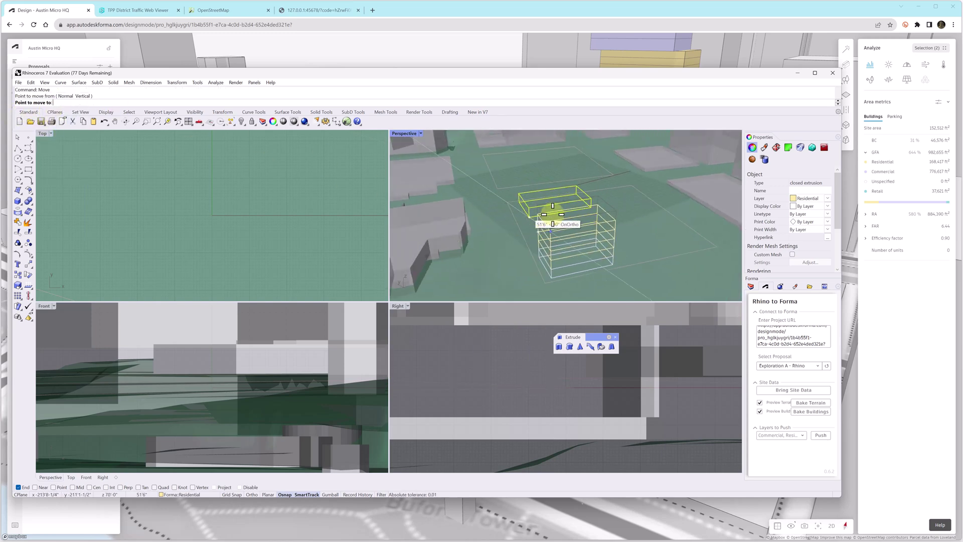
pyautogui.click(567, 230)
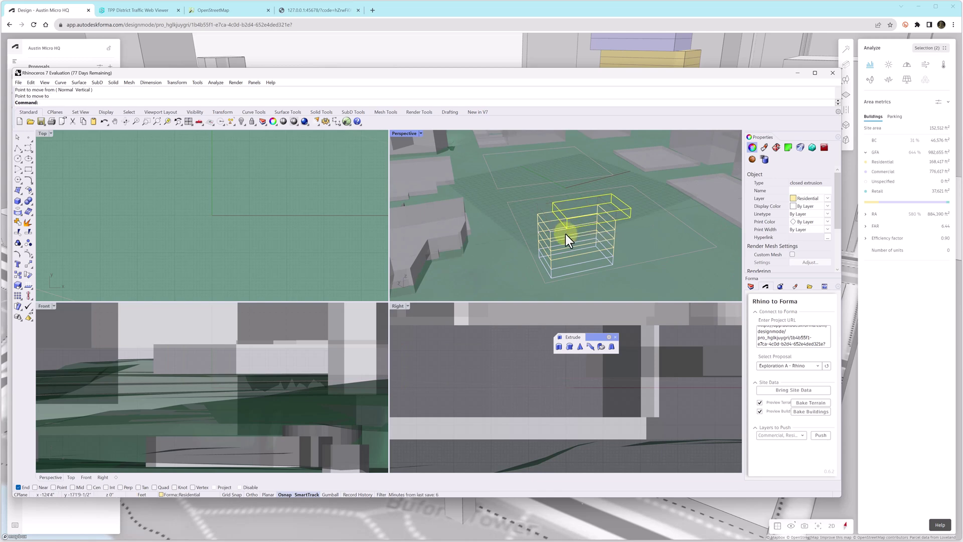
pyautogui.moveTo(612, 265)
pyautogui.mouseDown(button='right')
pyautogui.moveTo(583, 260)
pyautogui.moveTo(600, 263)
pyautogui.mouseUp(button='right')
pyautogui.scroll(-10, 599, 263)
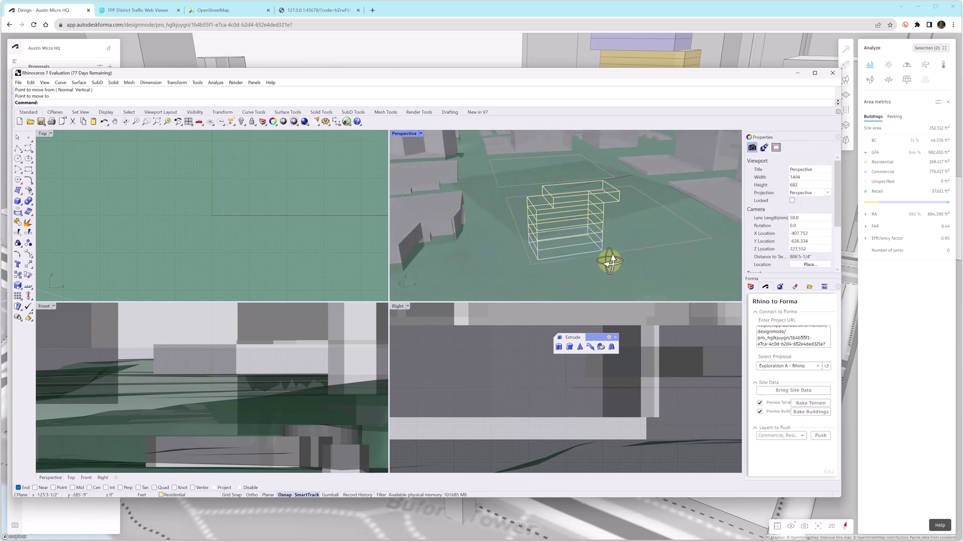
pyautogui.scroll(-6, 602, 247)
pyautogui.moveTo(632, 249); pyautogui.dragTo(599, 245, button='right')
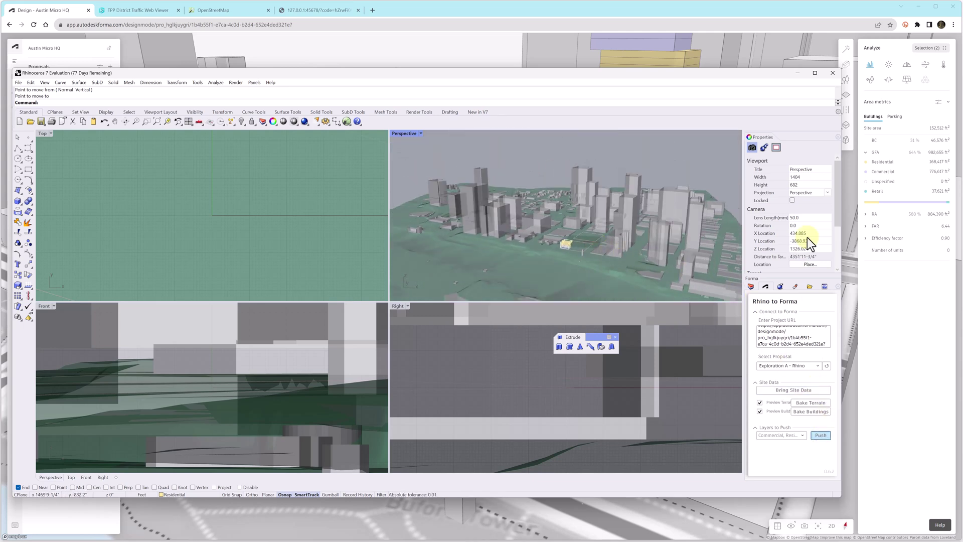
# - Inspect the updated Forma stack with its overhanging top level, GFA now 987,785 ft²
pyautogui.click(796, 74)
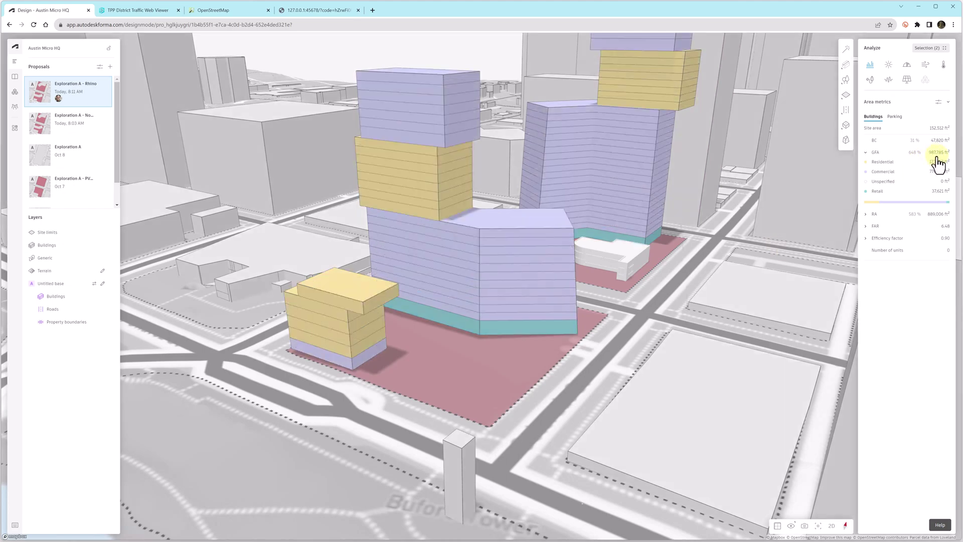
pyautogui.scroll(-5, 662, 391)
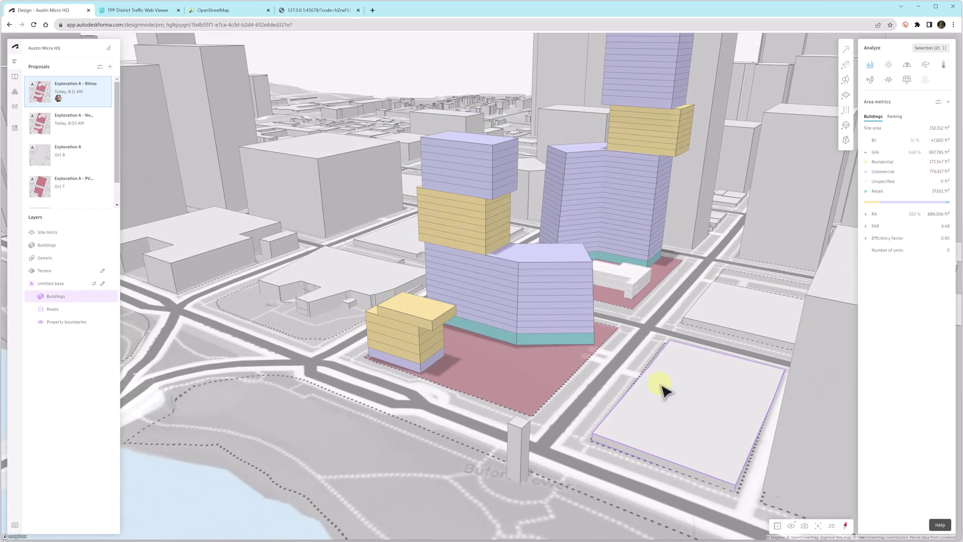
pyautogui.moveTo(628, 426); pyautogui.dragTo(698, 417, button='right')
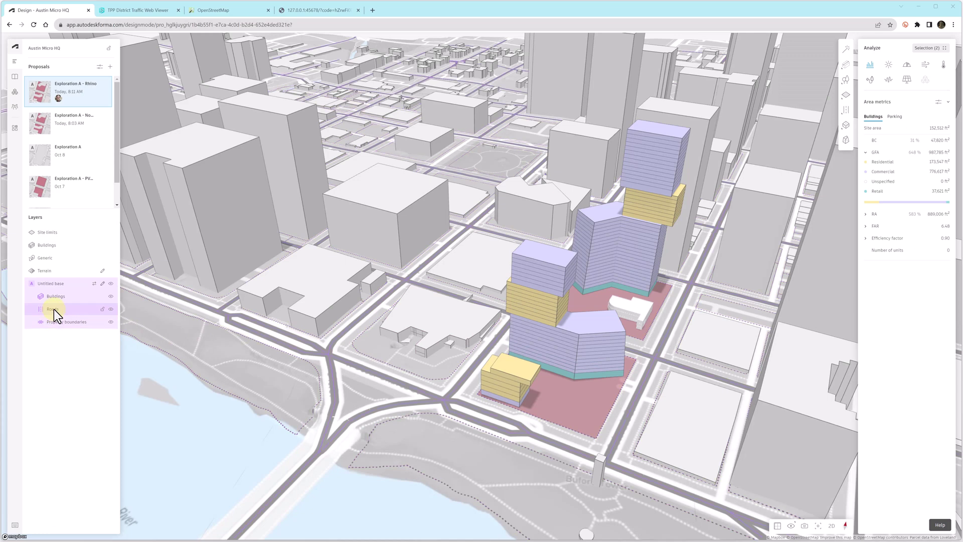
# - Select the road beside the pink site and edit its traffic noise speed (29.83 mph)
pyautogui.click(53, 310)
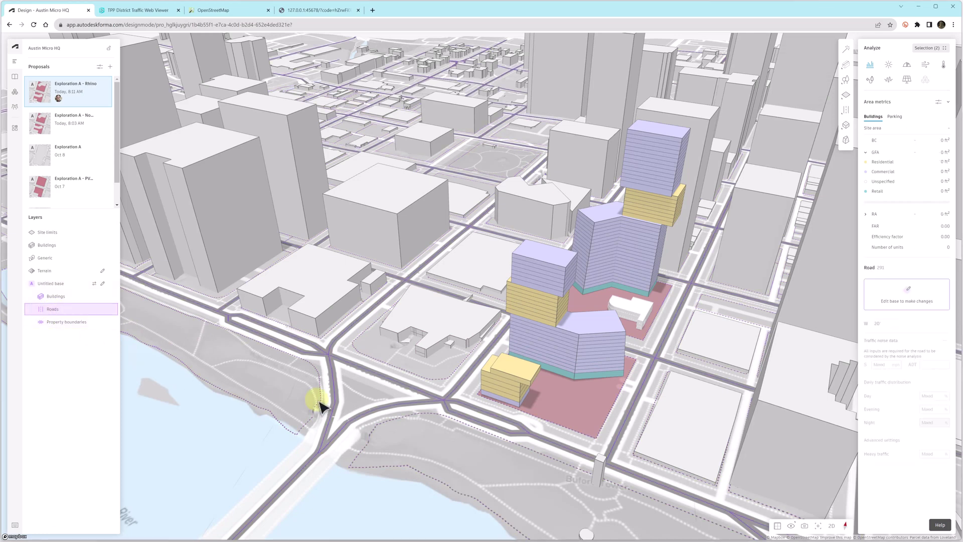
pyautogui.click(552, 441)
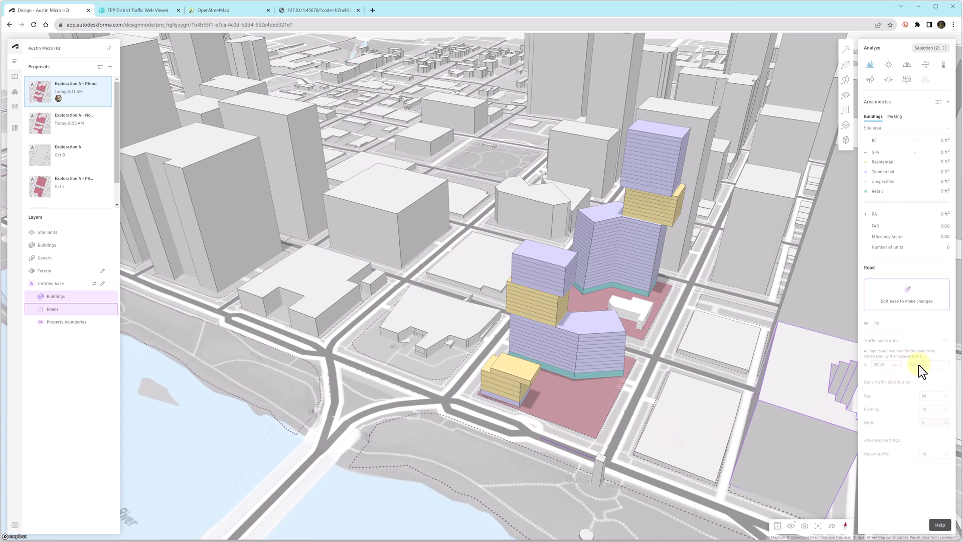
pyautogui.click(907, 301)
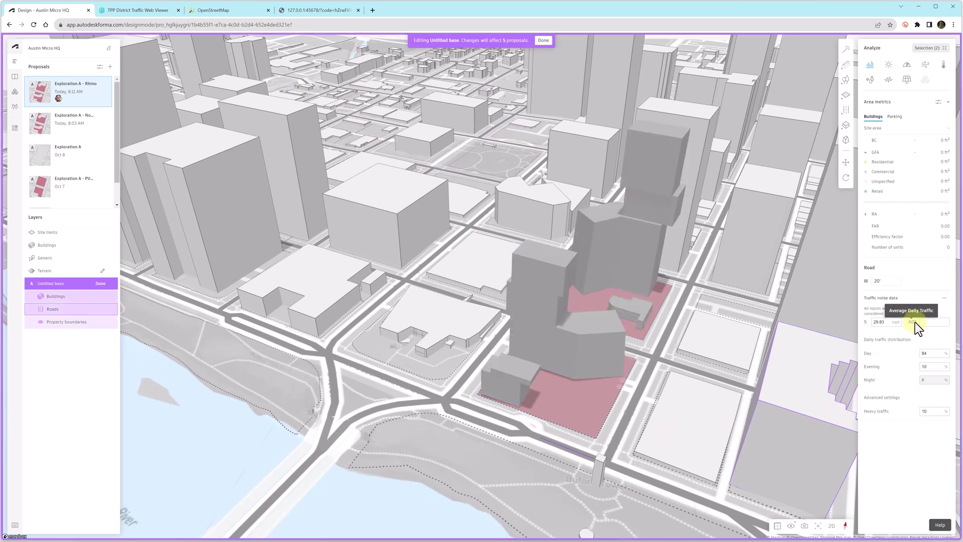
pyautogui.click(879, 322)
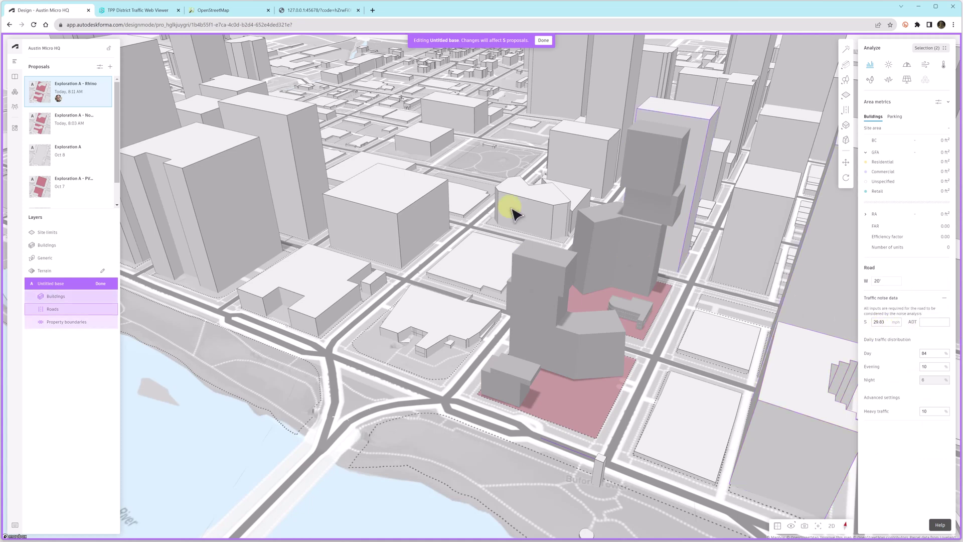
# - Find the downtown Austin riverfront road's 2020 traffic count of 11,377 in the TPP viewer
pyautogui.click(133, 10)
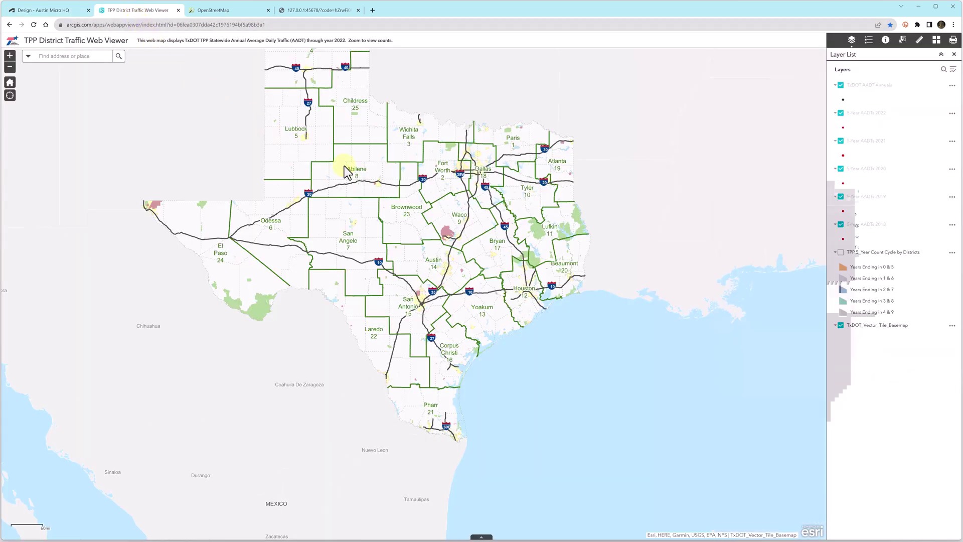
pyautogui.scroll(6, 445, 267)
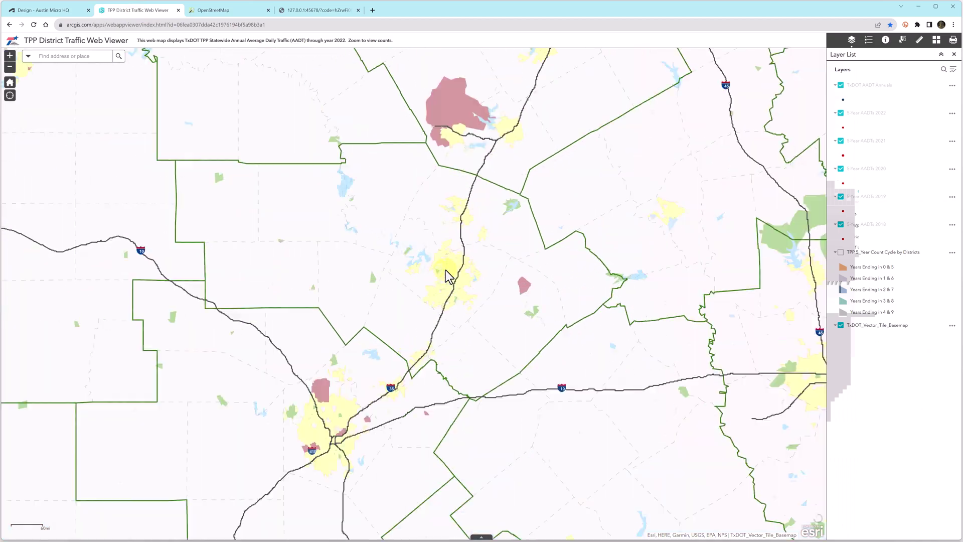
pyautogui.moveTo(558, 401); pyautogui.dragTo(537, 311)
pyautogui.scroll(3, 500, 372)
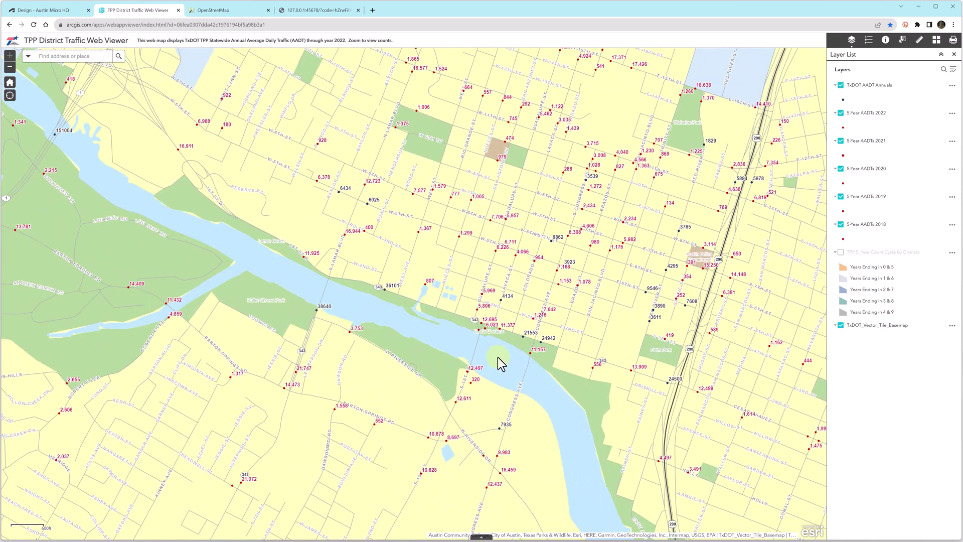
pyautogui.hotkey('ctrl', 'shift', 'Tab')
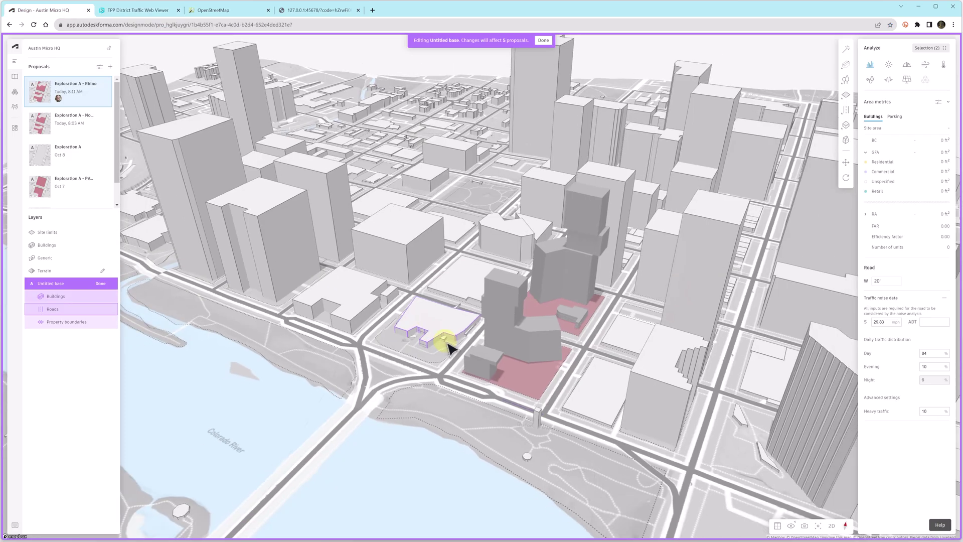
pyautogui.scroll(5, 452, 351)
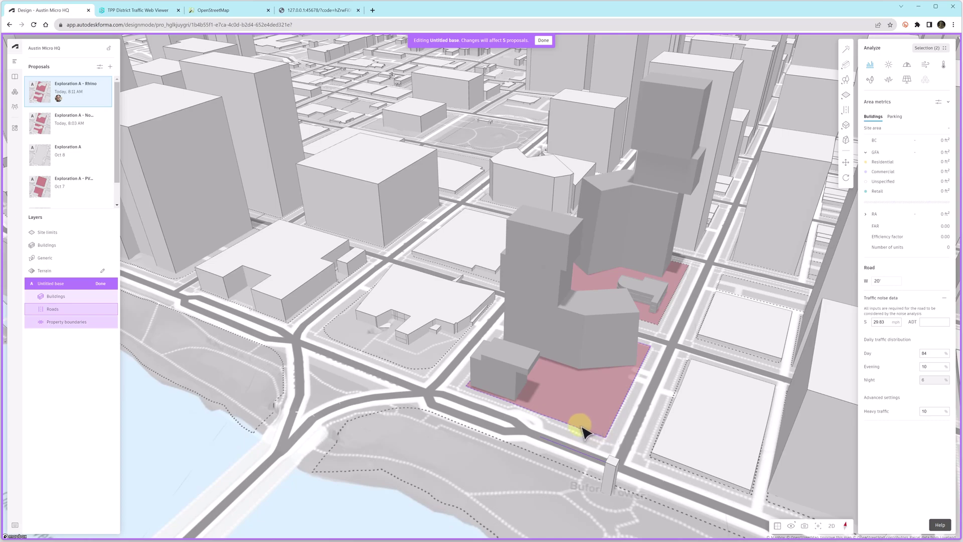
pyautogui.click(144, 12)
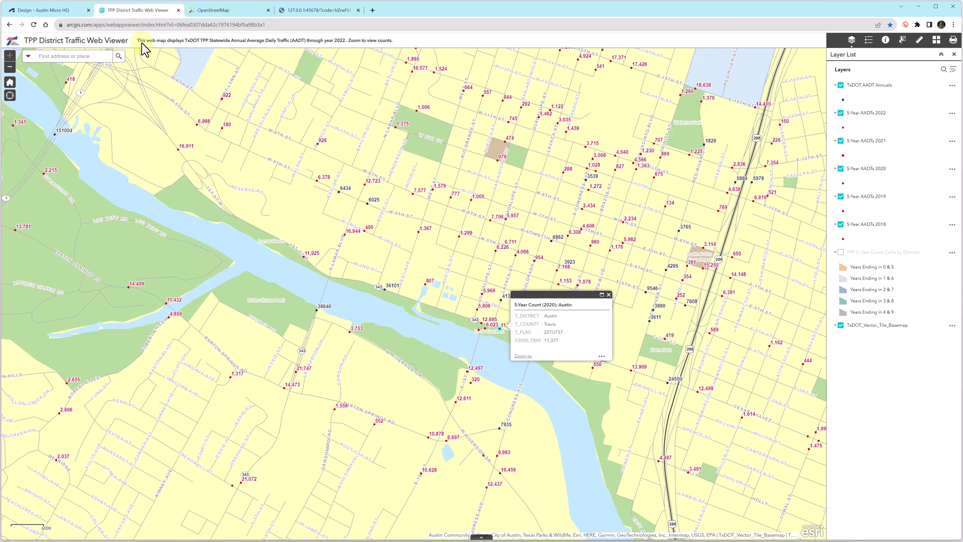
# - Set the first road's ADT to 11377 and add traffic noise data to the next road
pyautogui.click(58, 11)
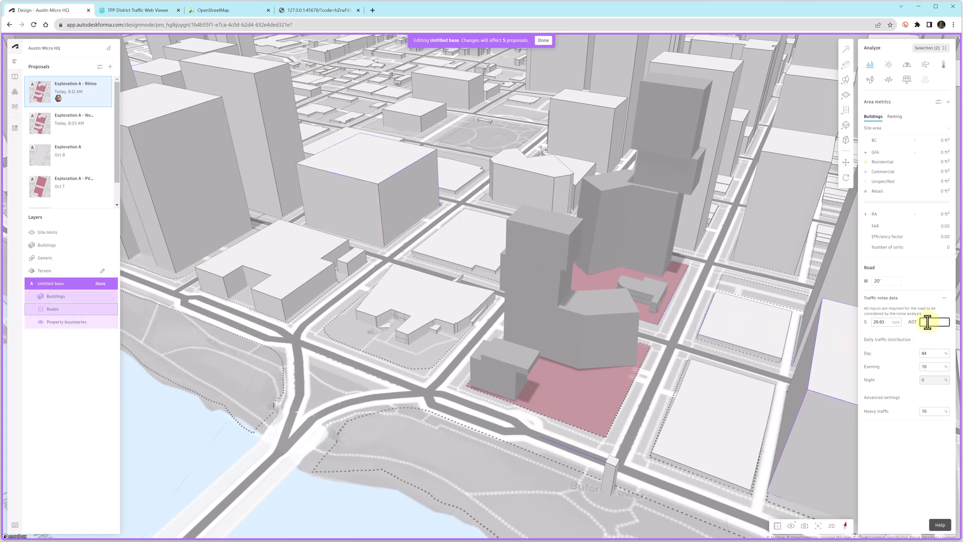
pyautogui.click(931, 352)
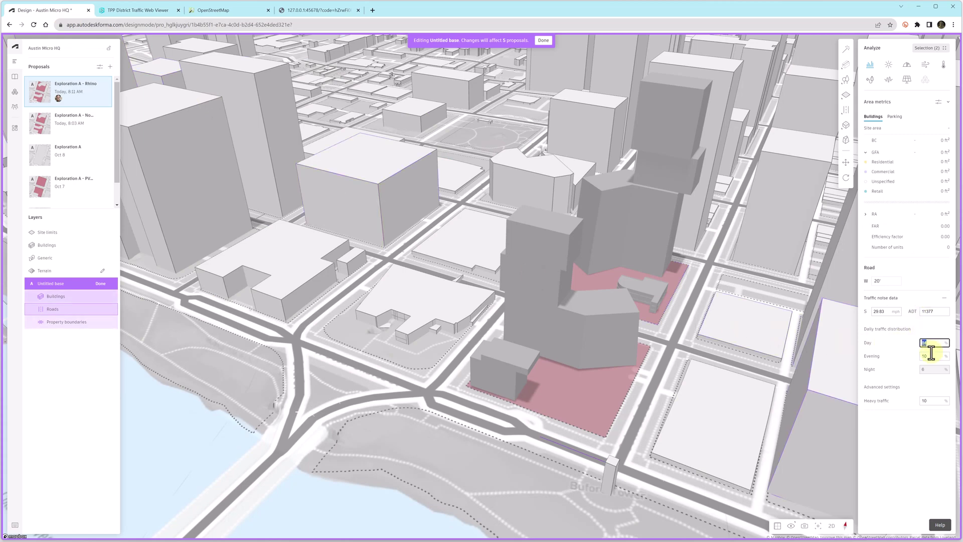
pyautogui.click(636, 427)
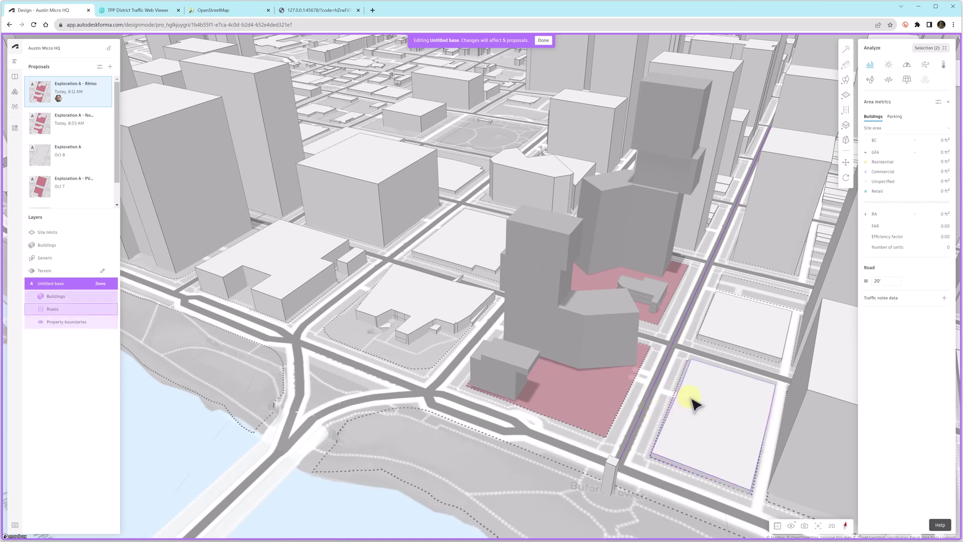
pyautogui.click(944, 299)
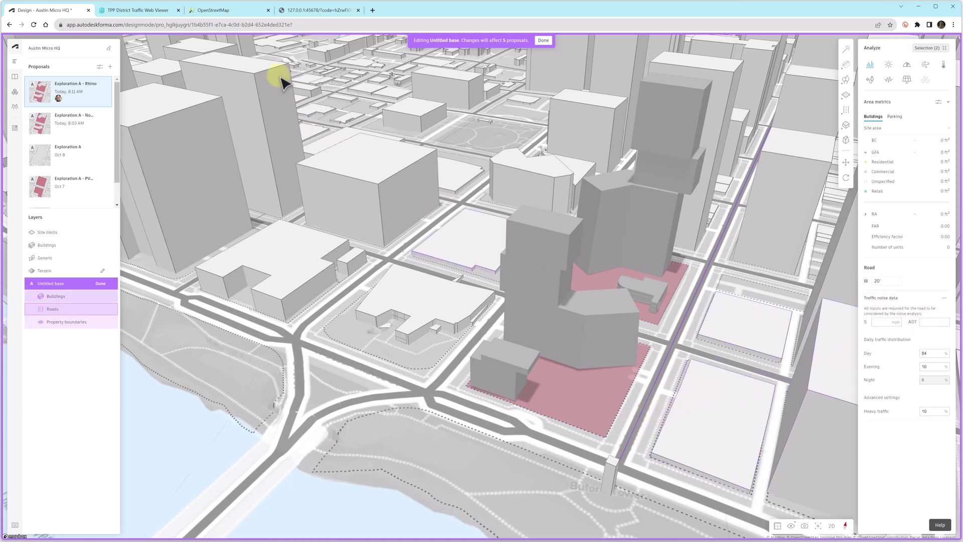
pyautogui.click(207, 10)
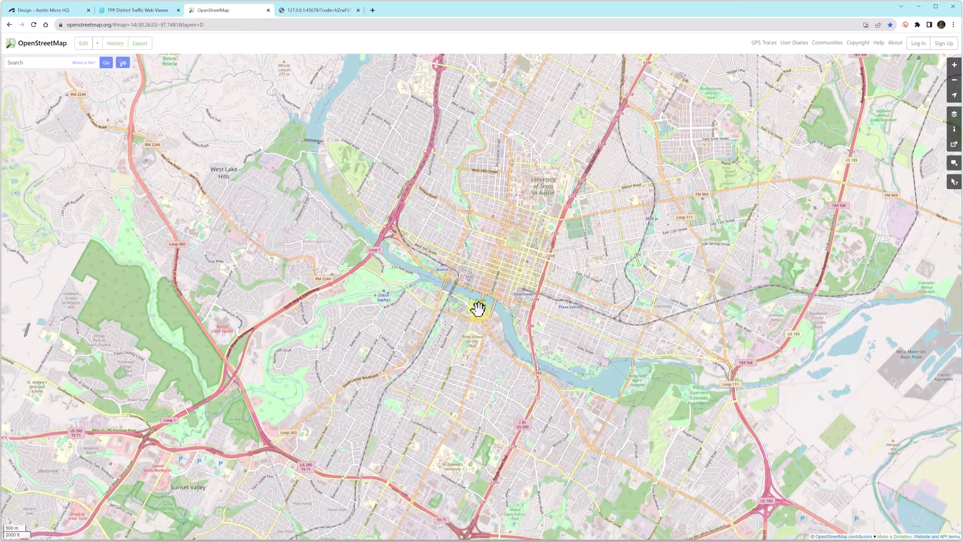
# - Show the Map Data overlay and read West Cesar Chavez Street's tags: 30 mph, 2 lanes
pyautogui.scroll(3, 484, 297)
pyautogui.click(954, 114)
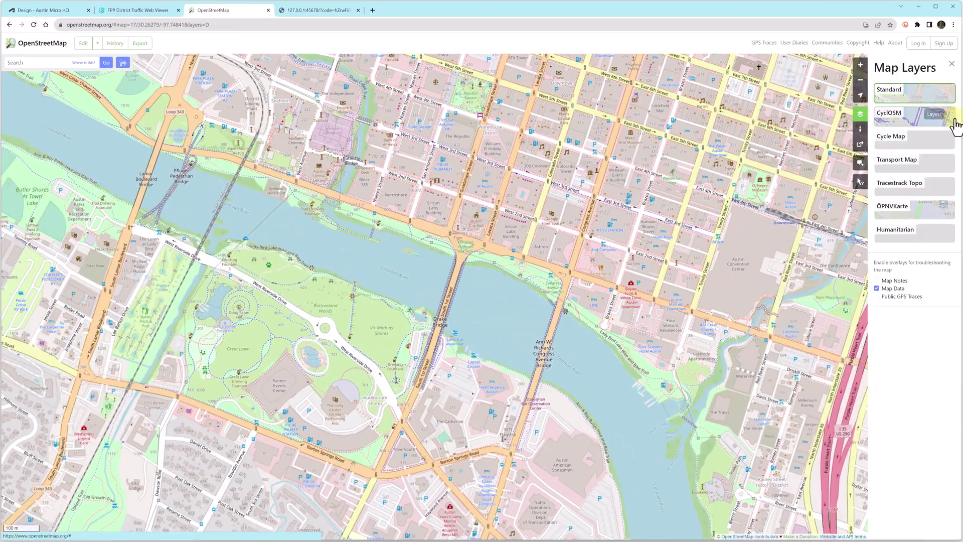
pyautogui.click(892, 288)
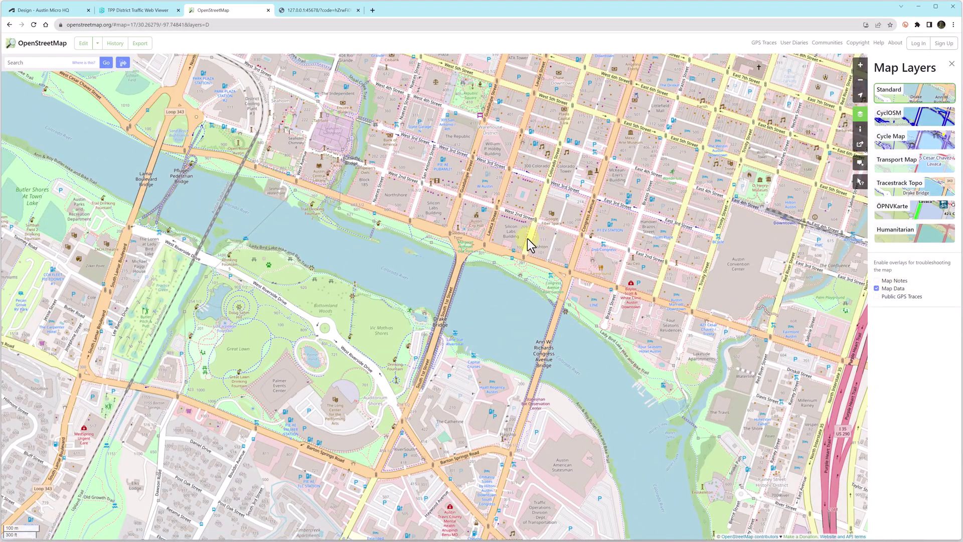
pyautogui.scroll(1, 502, 261)
pyautogui.scroll(1, 498, 265)
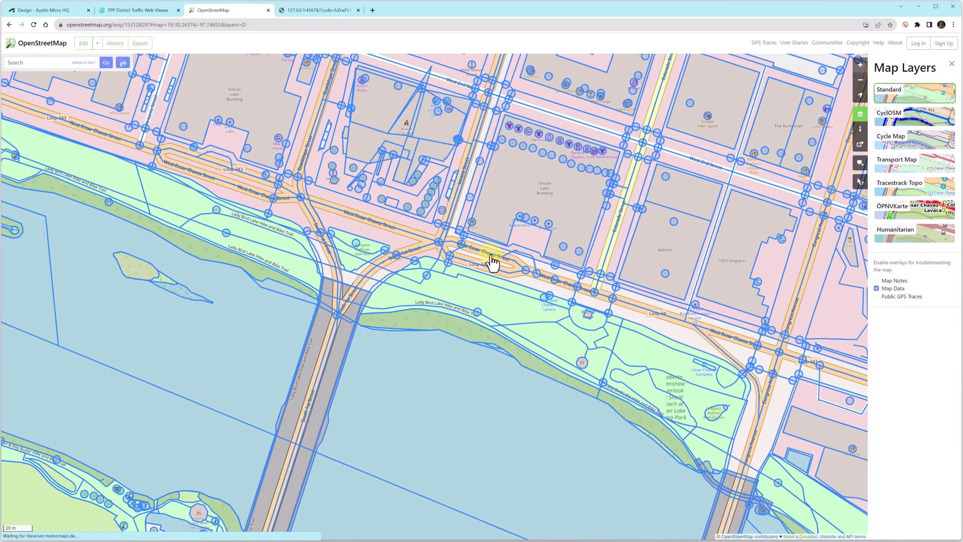
pyautogui.click(489, 251)
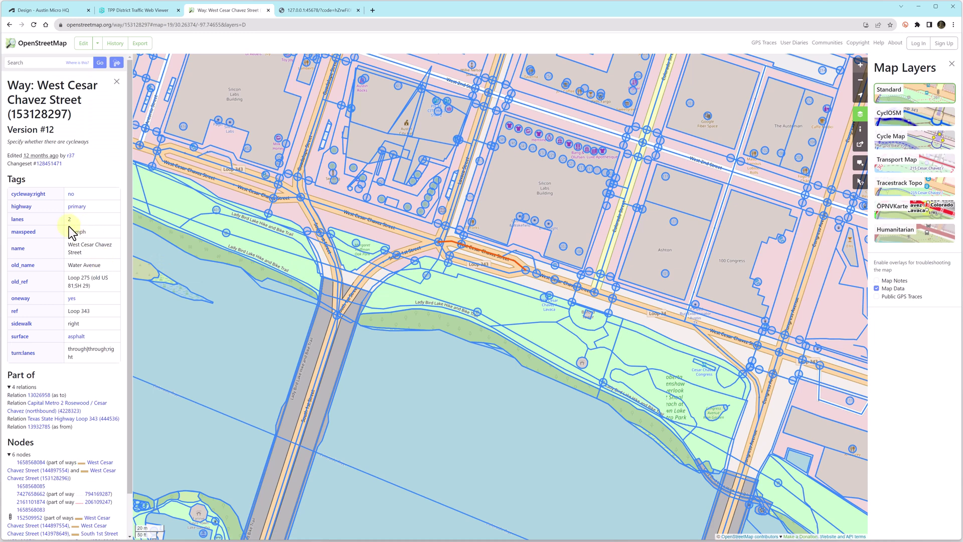
pyautogui.click(41, 10)
# - Give the current road a 30 mph speed and an ADT of 5969 from the count map
pyautogui.click(878, 322)
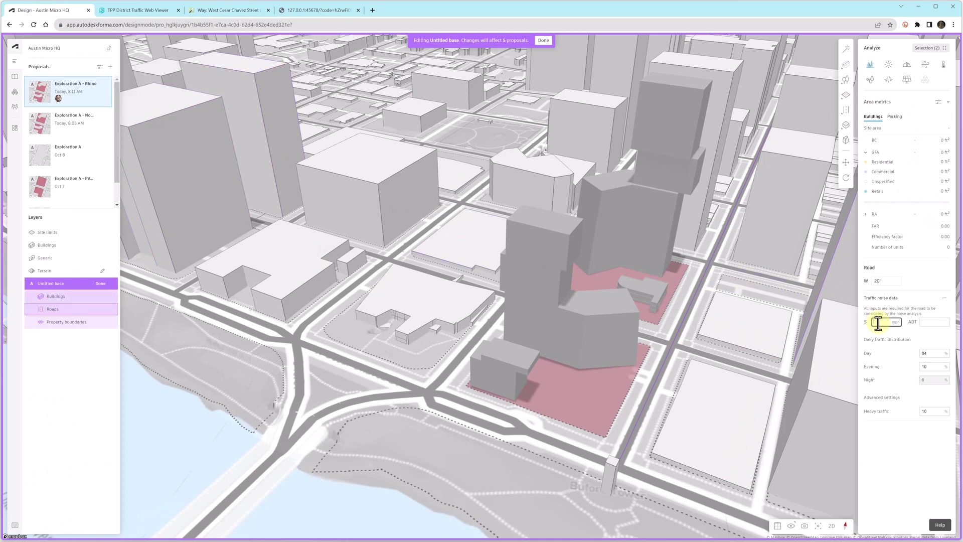
pyautogui.click(935, 322)
pyautogui.click(149, 11)
pyautogui.click(504, 293)
pyautogui.click(608, 295)
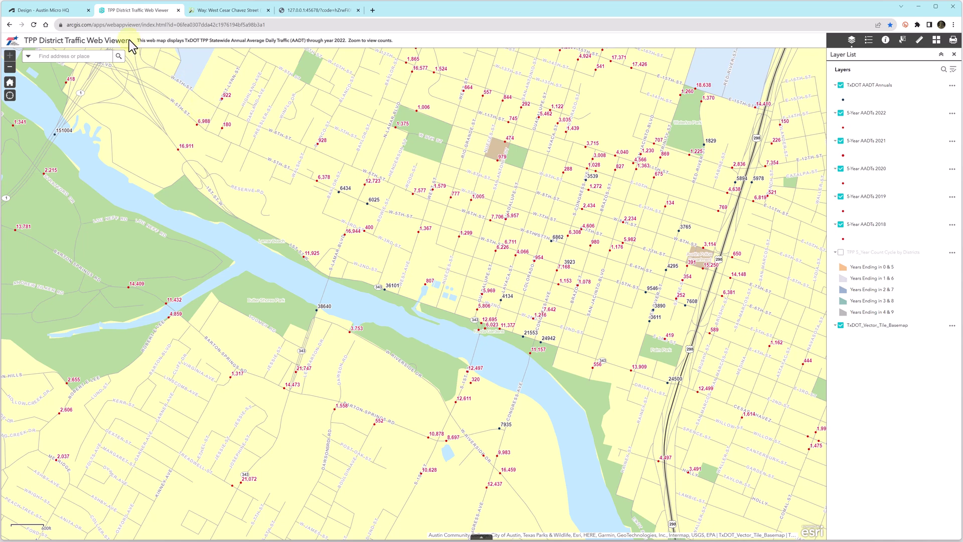
pyautogui.click(58, 11)
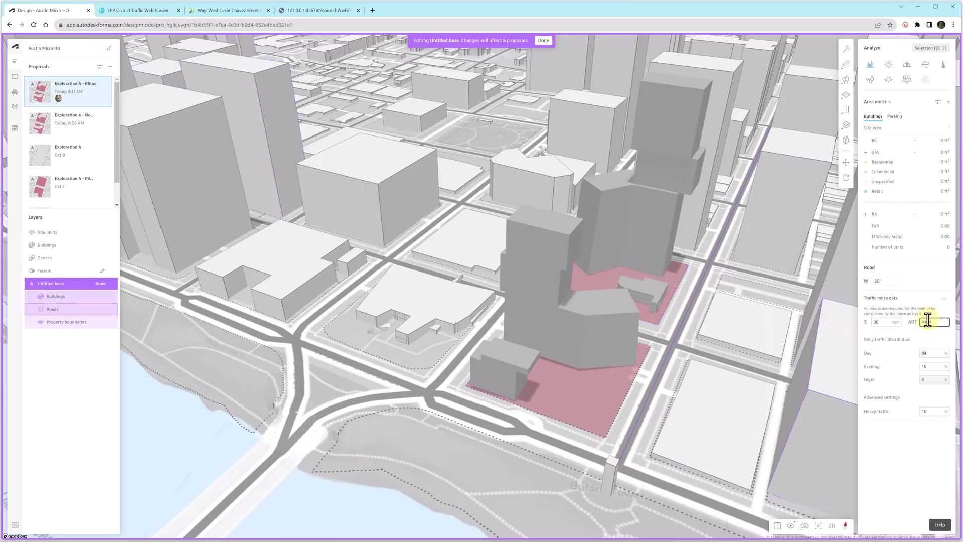
pyautogui.press('Return')
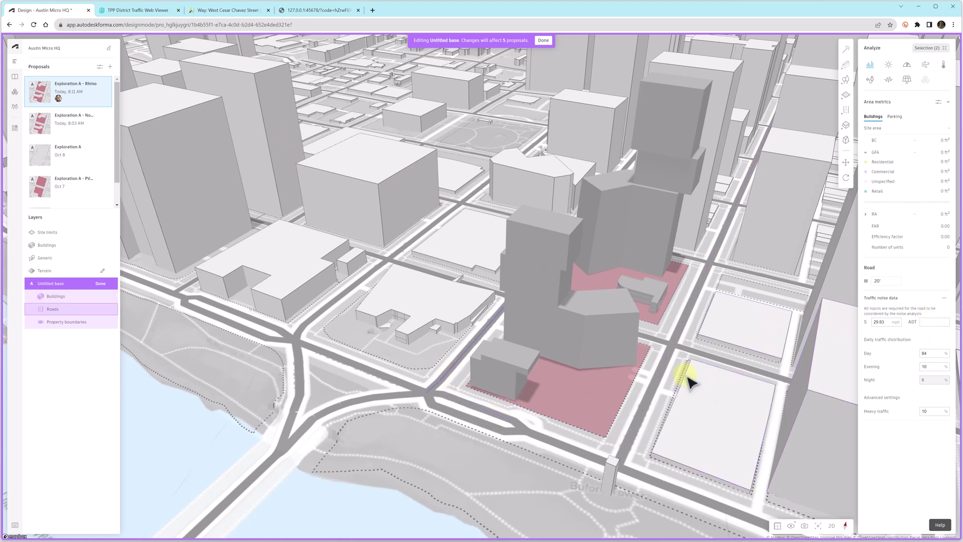
pyautogui.click(146, 11)
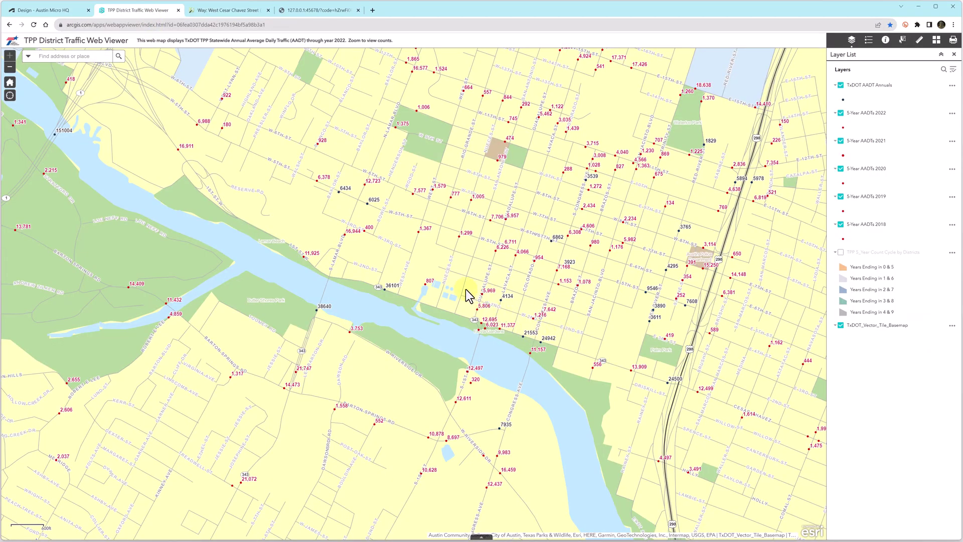
pyautogui.click(64, 10)
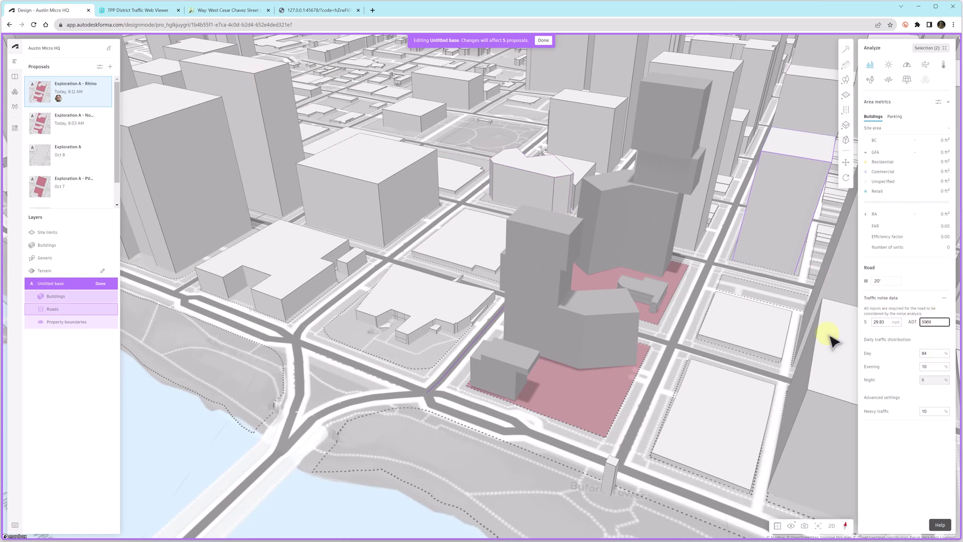
pyautogui.click(497, 416)
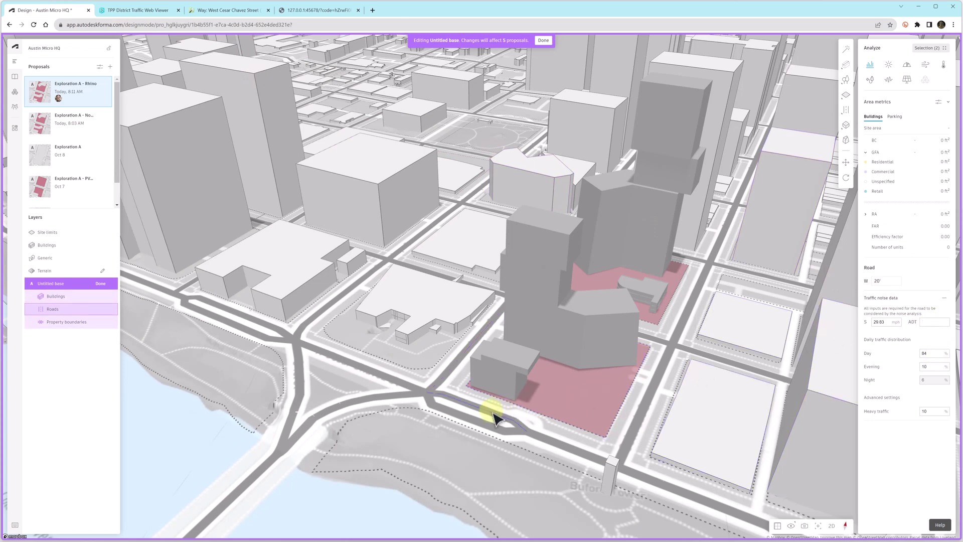
# - Review neighbouring roads' data and add traffic noise data to the road beside the pink site
pyautogui.click(562, 442)
pyautogui.click(918, 312)
pyautogui.click(523, 430)
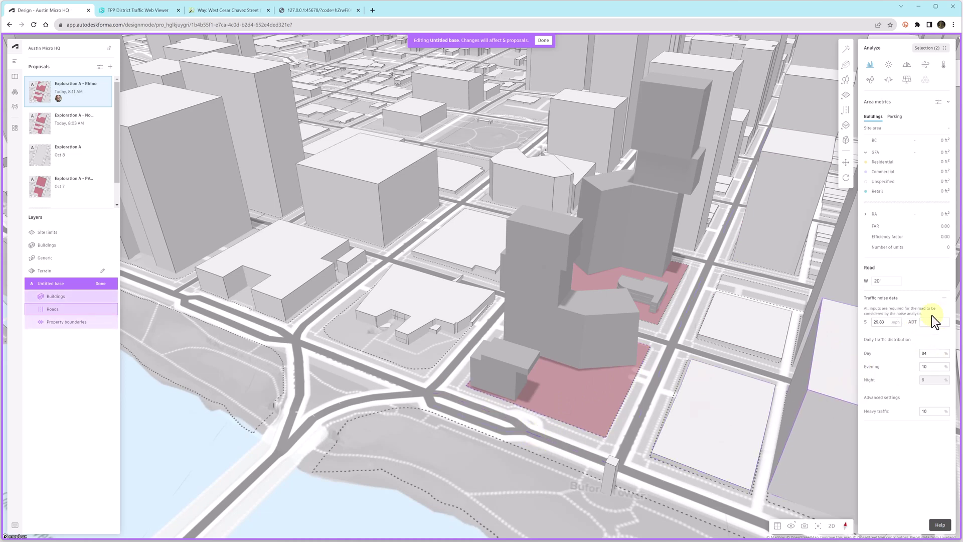
pyautogui.click(512, 433)
pyautogui.click(936, 322)
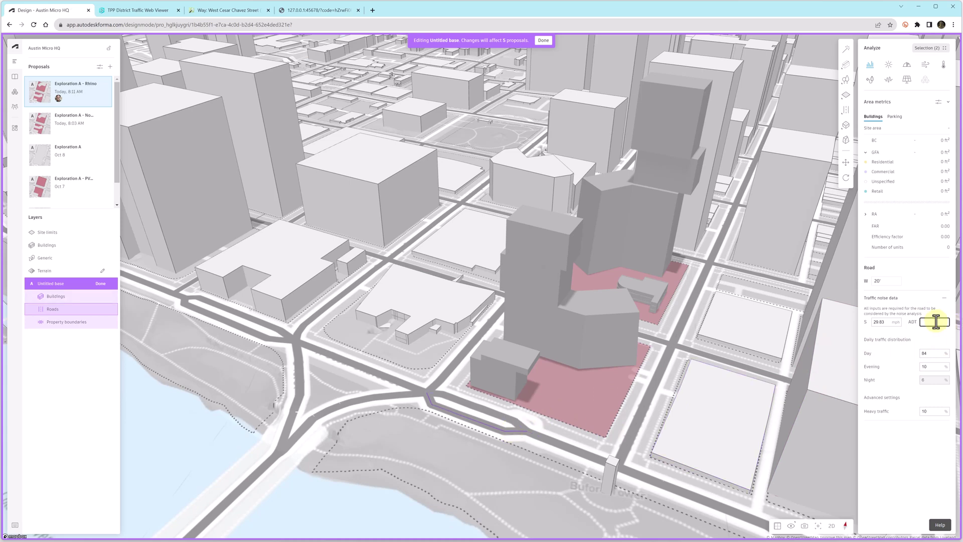
pyautogui.click(512, 426)
pyautogui.click(441, 389)
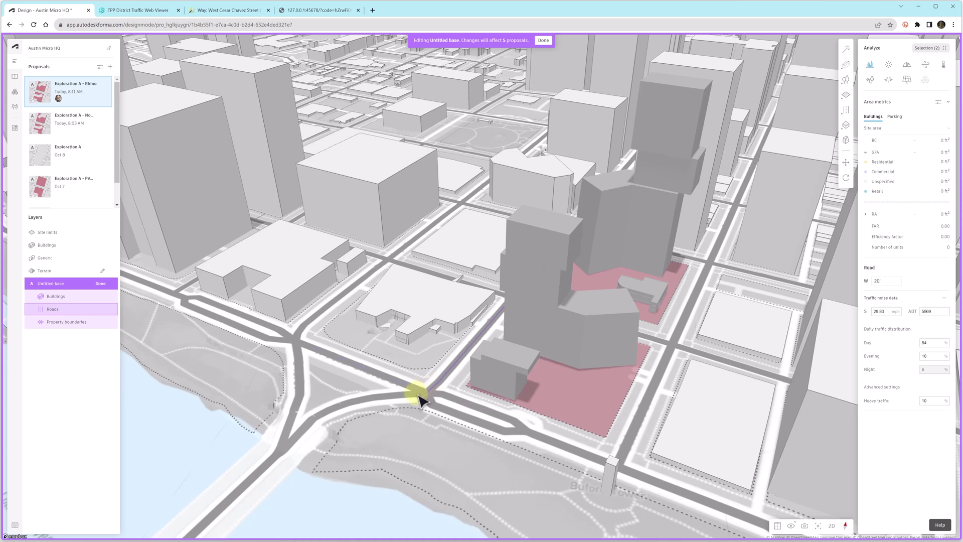
pyautogui.click(655, 344)
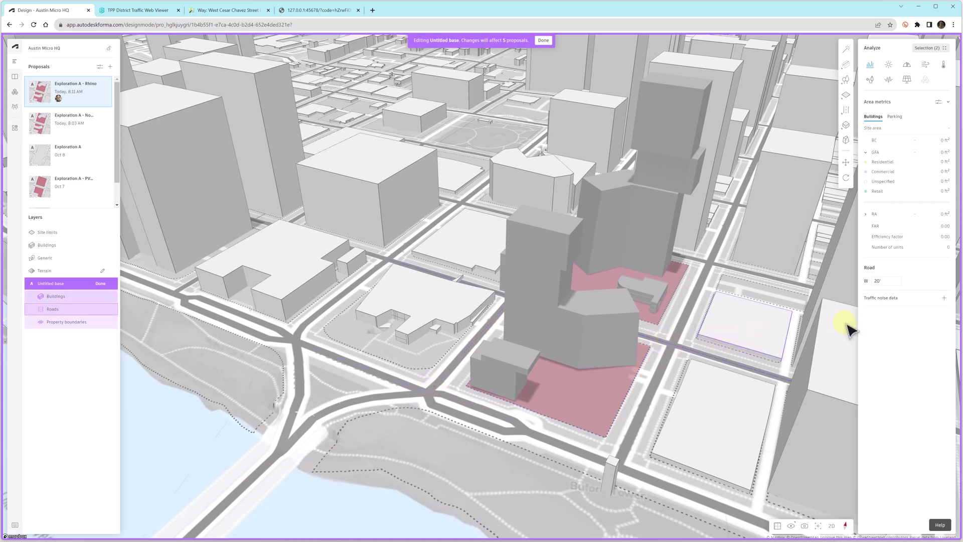
pyautogui.click(943, 300)
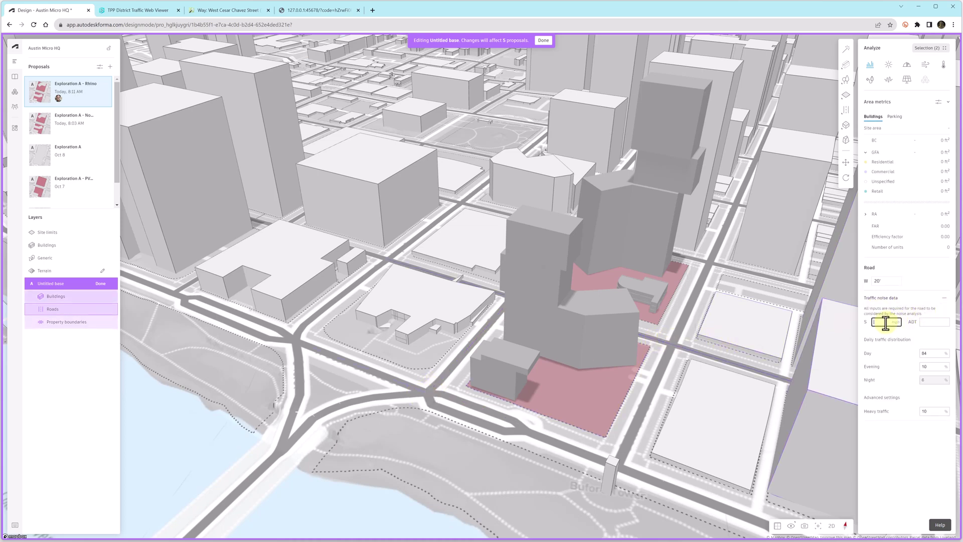
pyautogui.click(153, 11)
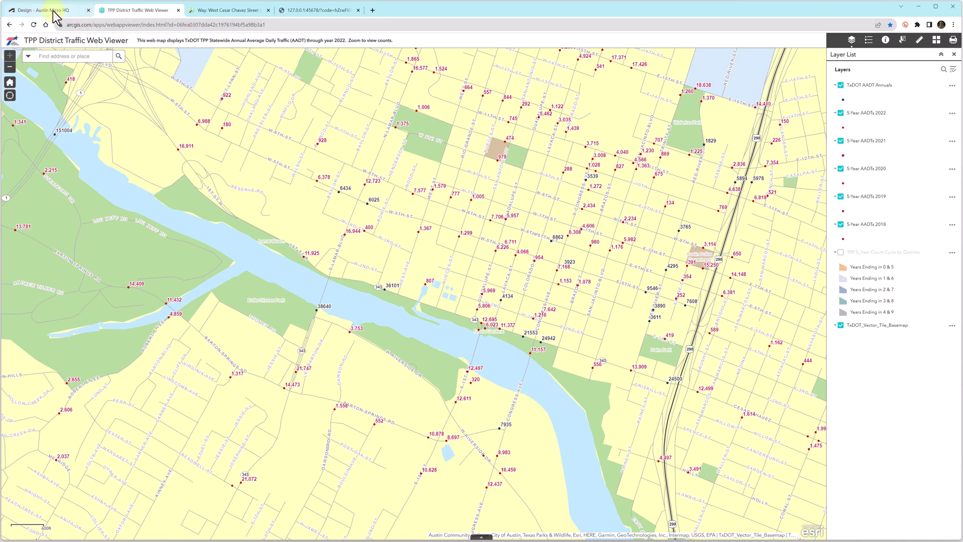
pyautogui.click(30, 10)
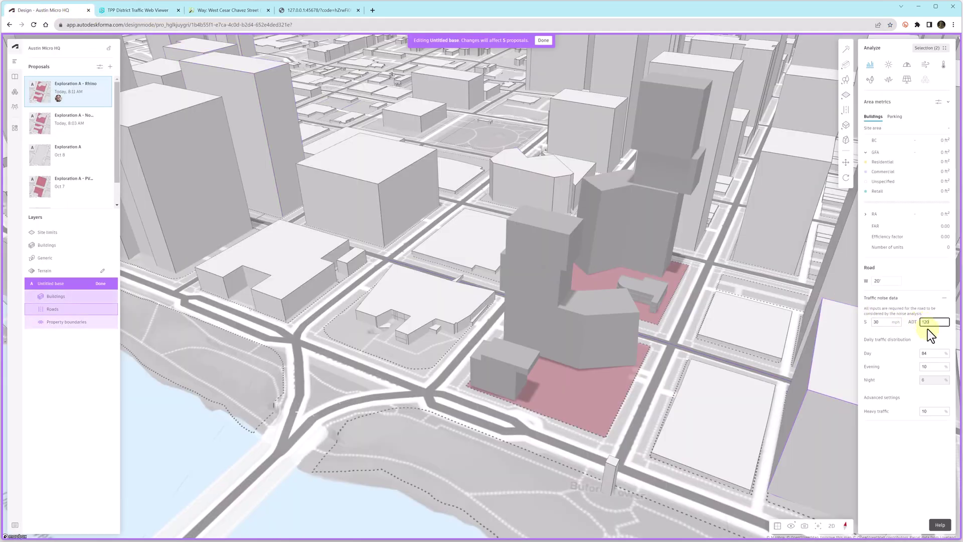
# - Finish editing the base around the proposal's buildings
pyautogui.click(566, 398)
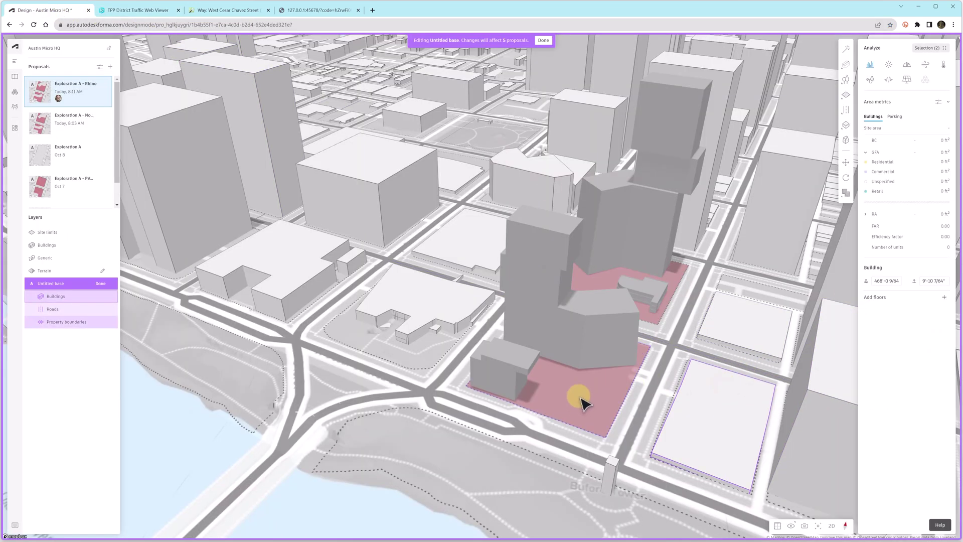
pyautogui.moveTo(581, 394); pyautogui.dragTo(651, 384)
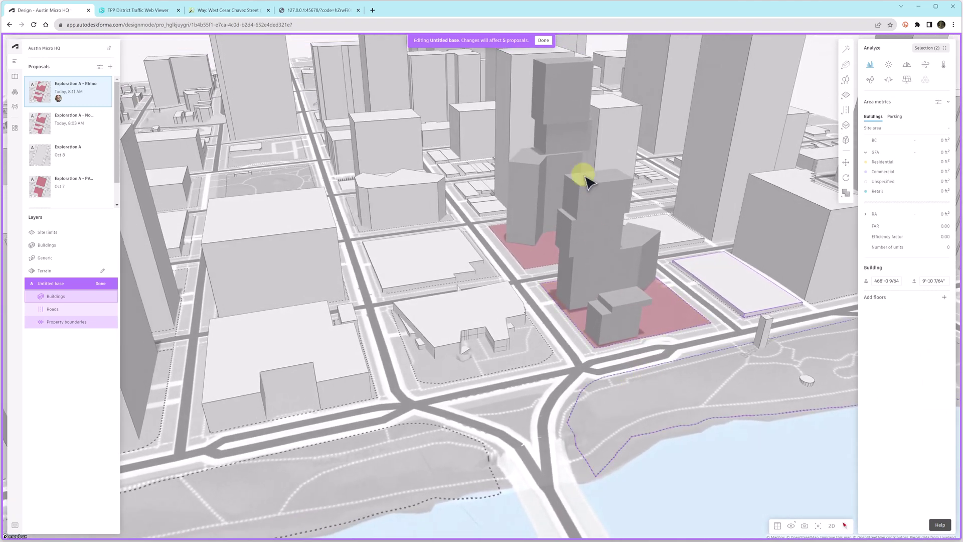
pyautogui.click(543, 41)
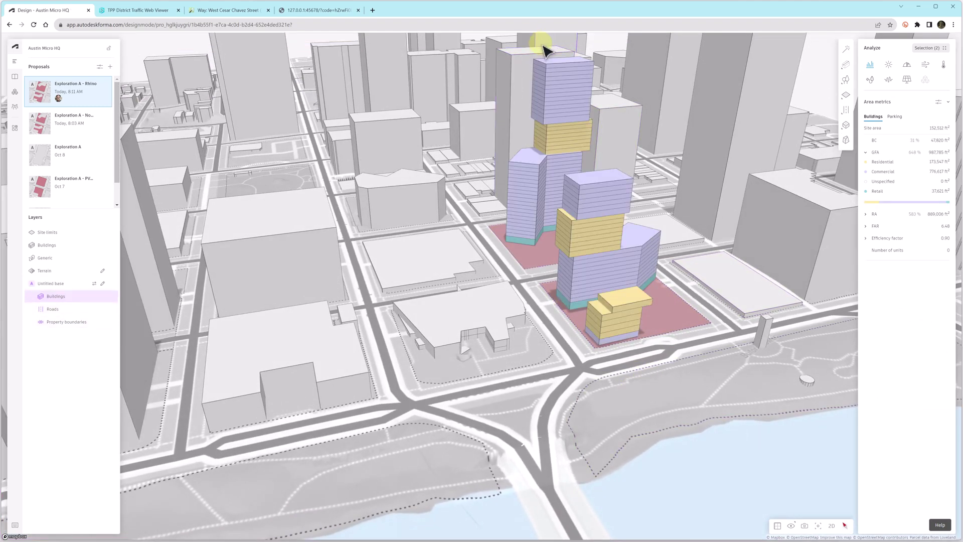
# - Run rapid noise analysis with a custom circle analysis area placed over the tower site
pyautogui.click(889, 80)
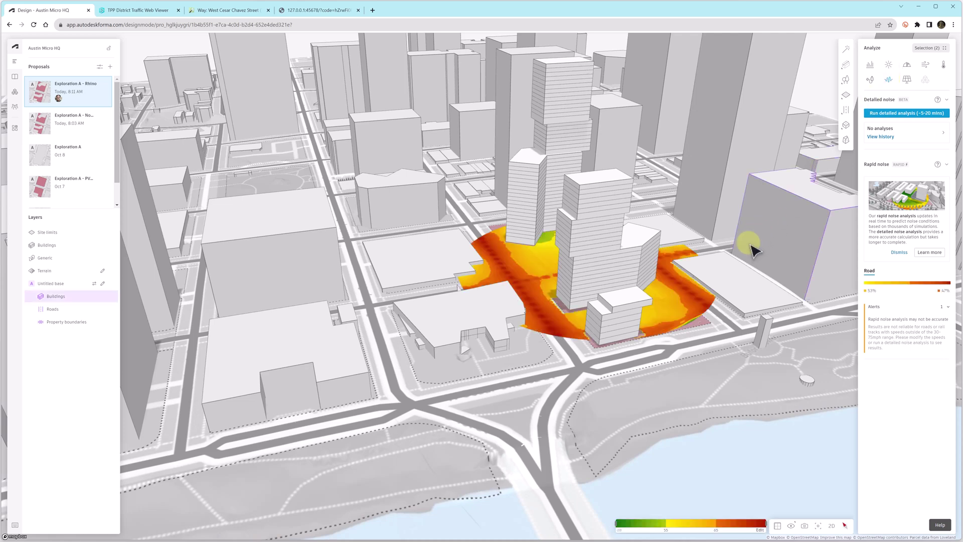
pyautogui.click(936, 49)
pyautogui.click(918, 82)
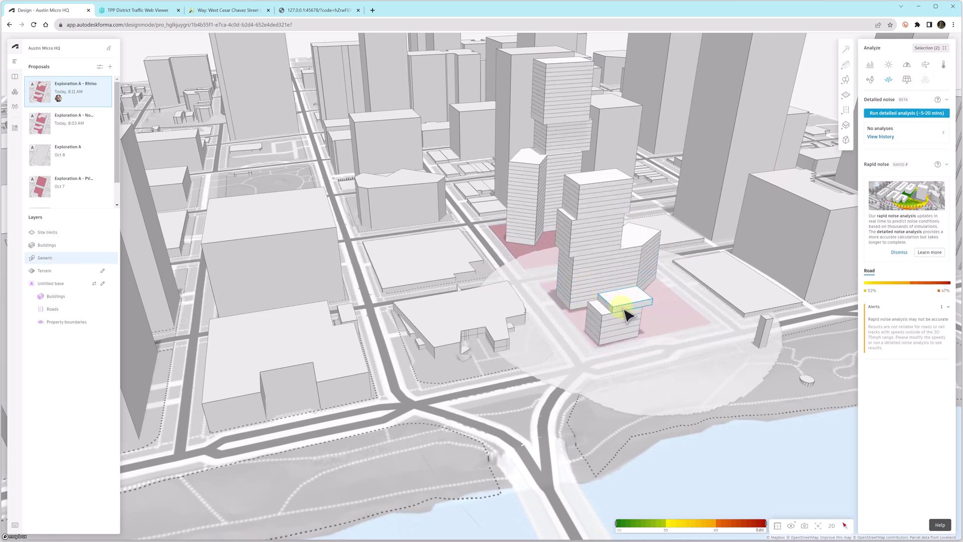
pyautogui.click(624, 310)
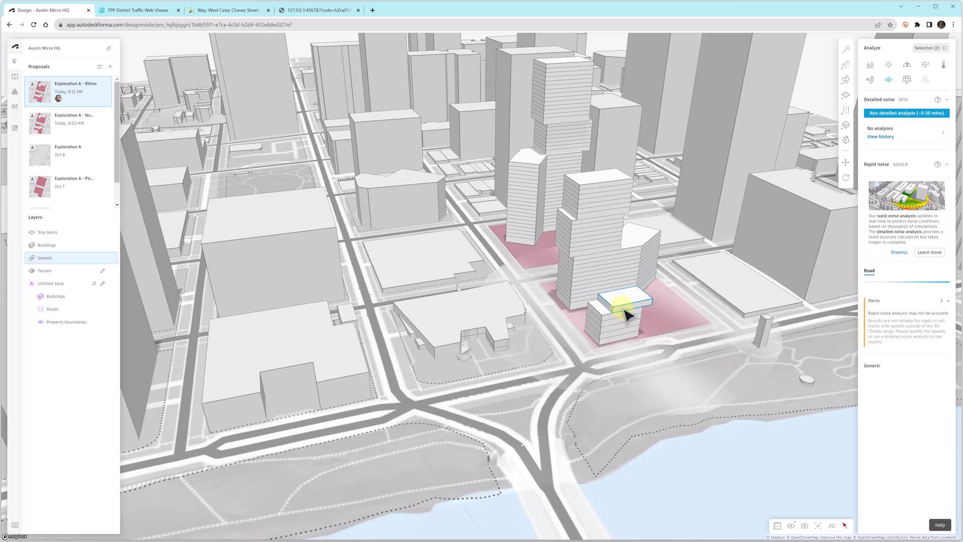
pyautogui.click(687, 321)
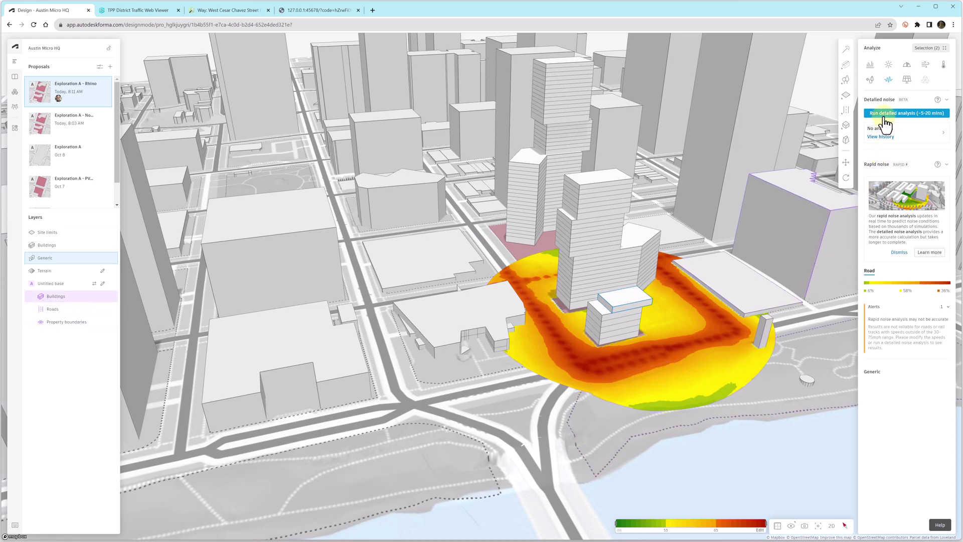
pyautogui.moveTo(937, 123)
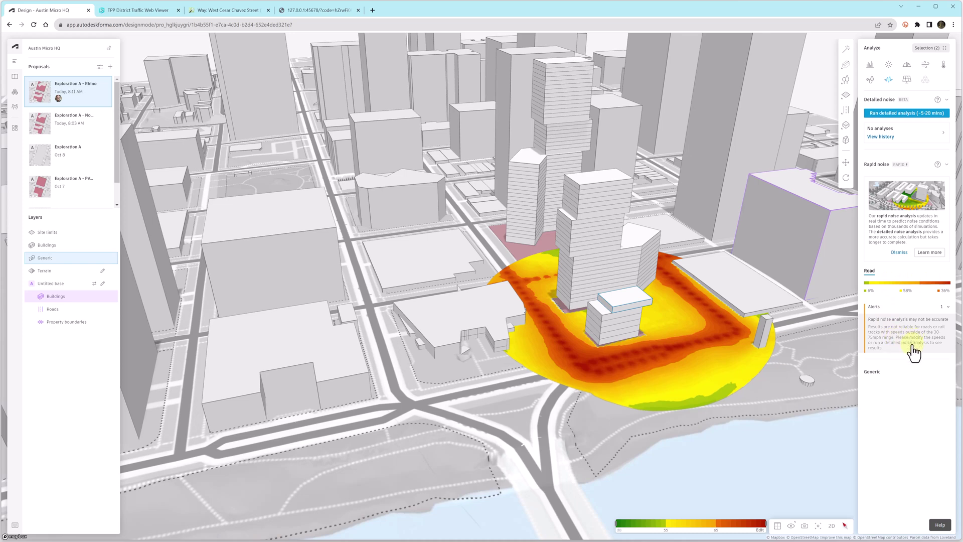
# - Run the detailed noise analysis on the towers
pyautogui.click(908, 114)
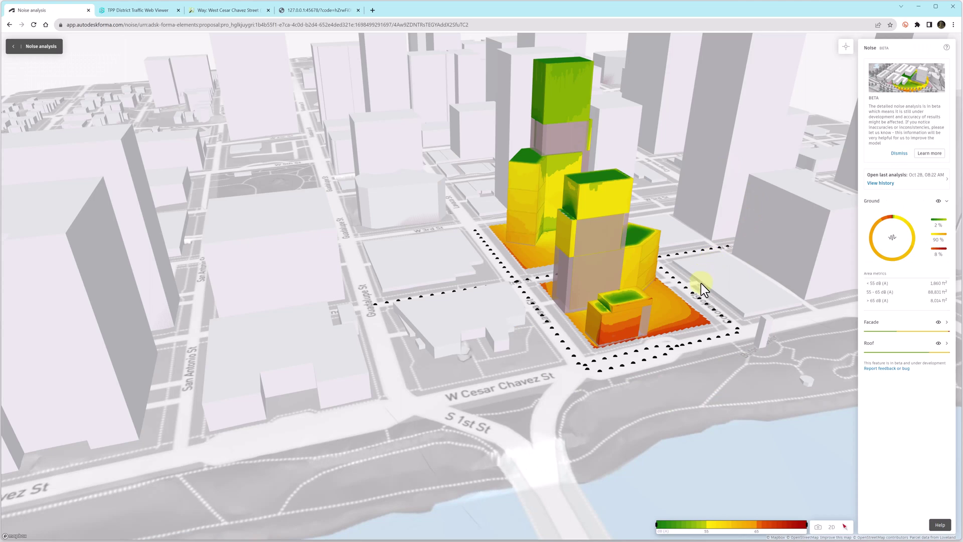
pyautogui.moveTo(700, 283); pyautogui.dragTo(616, 283, button='right')
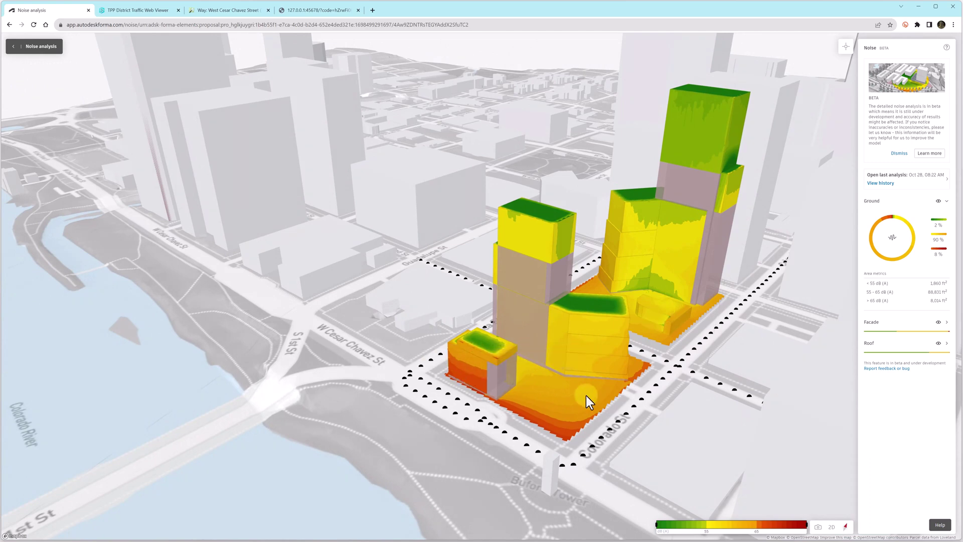
pyautogui.moveTo(723, 524); pyautogui.dragTo(782, 524)
pyautogui.scroll(3, 658, 449)
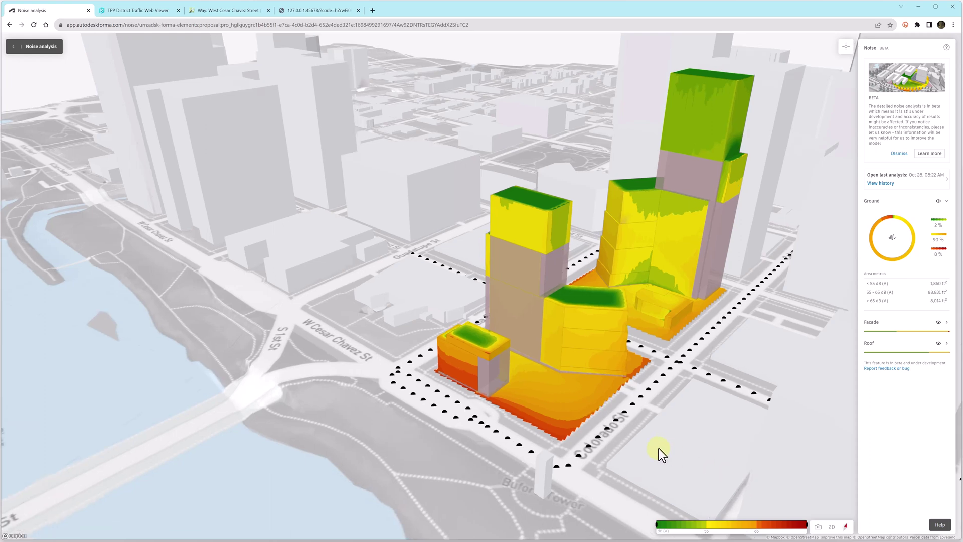
# - Expand the Ground, Facade and Roof noise results and toggle each overlay's visibility
pyautogui.click(938, 202)
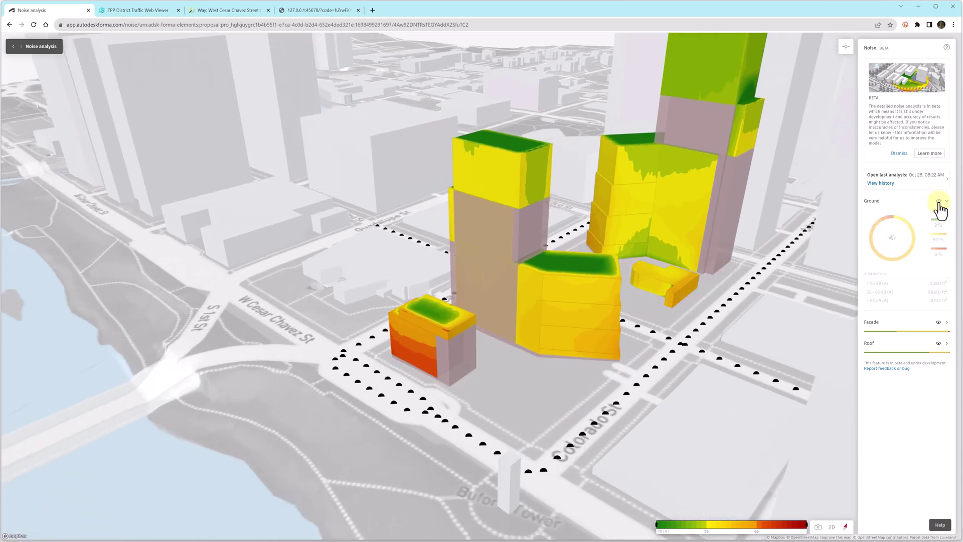
pyautogui.click(939, 202)
pyautogui.click(947, 201)
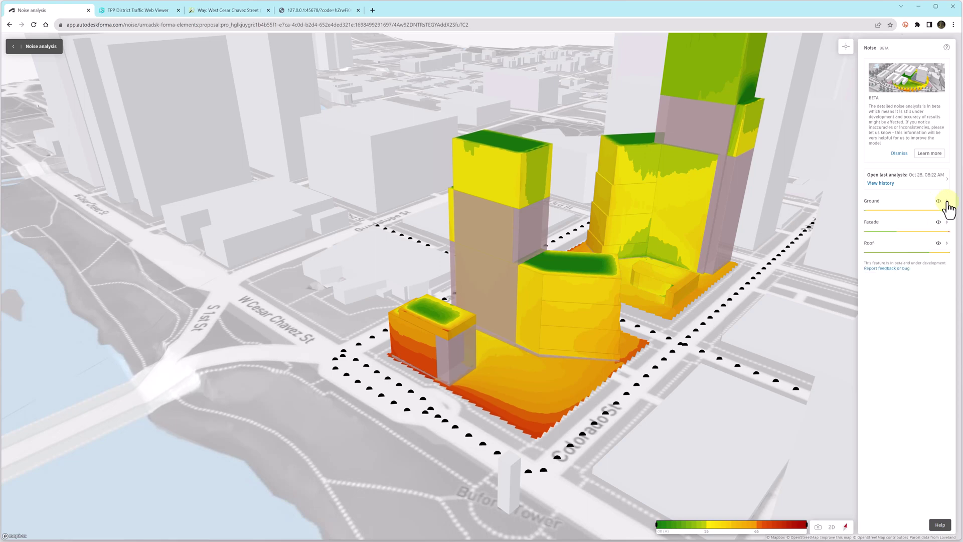
pyautogui.click(947, 202)
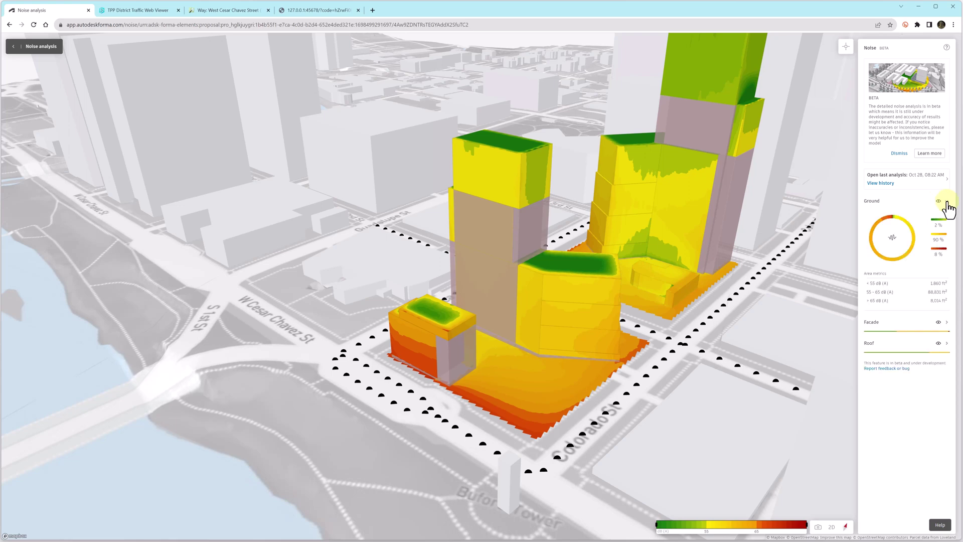
pyautogui.click(947, 323)
pyautogui.click(939, 323)
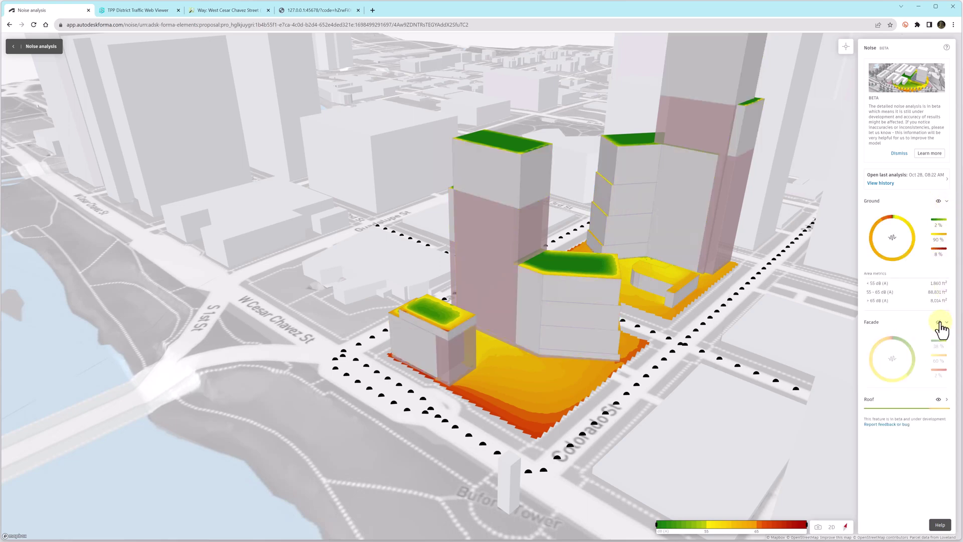
pyautogui.click(938, 323)
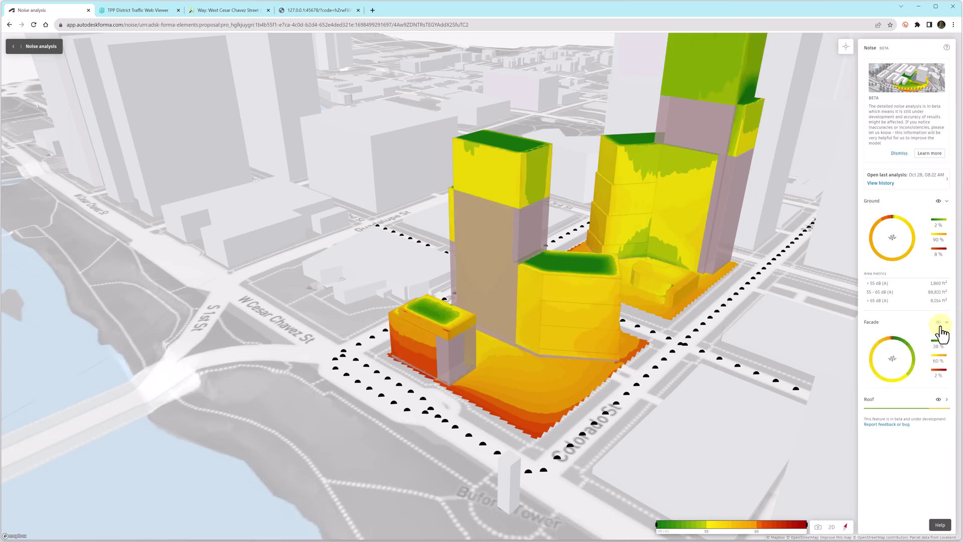
pyautogui.click(947, 400)
pyautogui.click(933, 397)
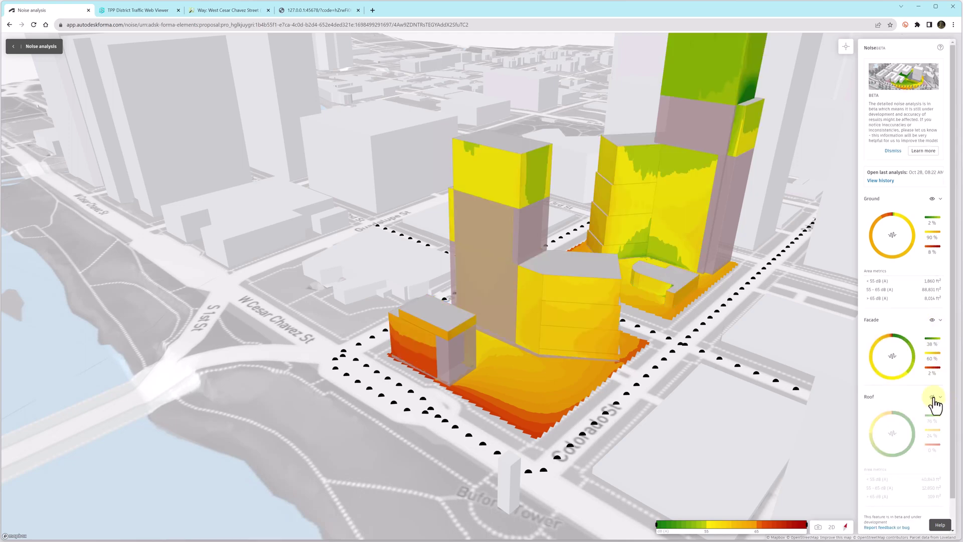
pyautogui.click(933, 398)
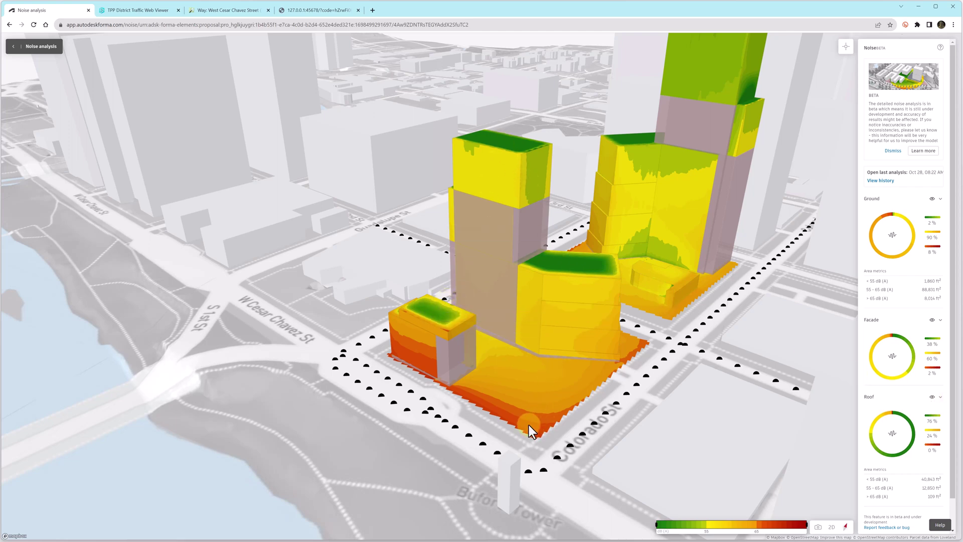
# - Orbit around the towers to inspect the noise-coloured facades and roofs
pyautogui.moveTo(398, 358); pyautogui.dragTo(649, 382)
pyautogui.moveTo(402, 194); pyautogui.dragTo(312, 332)
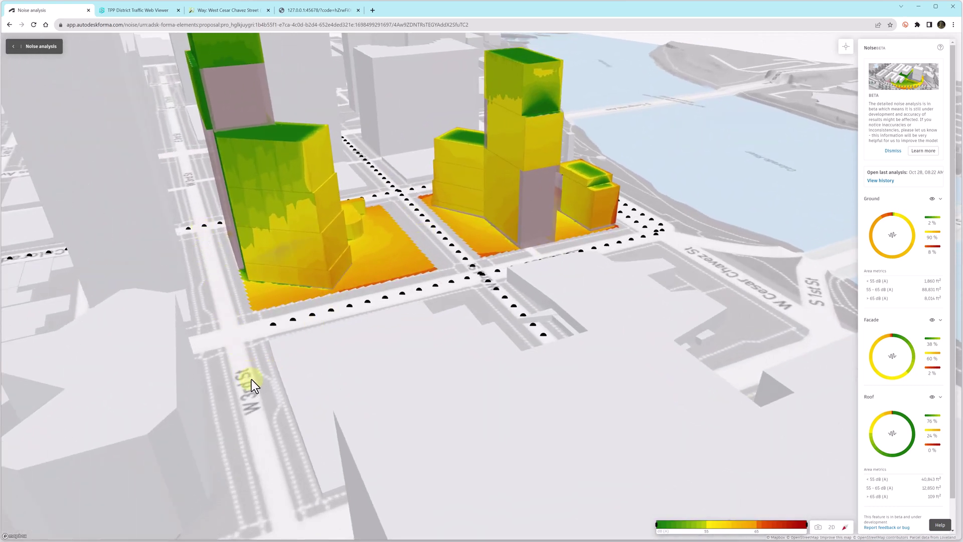
pyautogui.moveTo(567, 272); pyautogui.dragTo(465, 273)
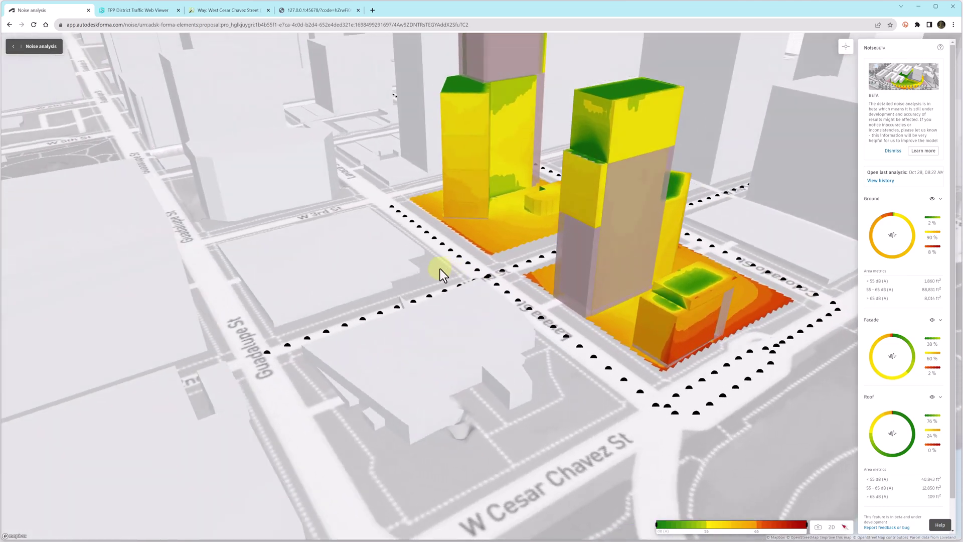
pyautogui.moveTo(438, 269); pyautogui.dragTo(349, 252, button='right')
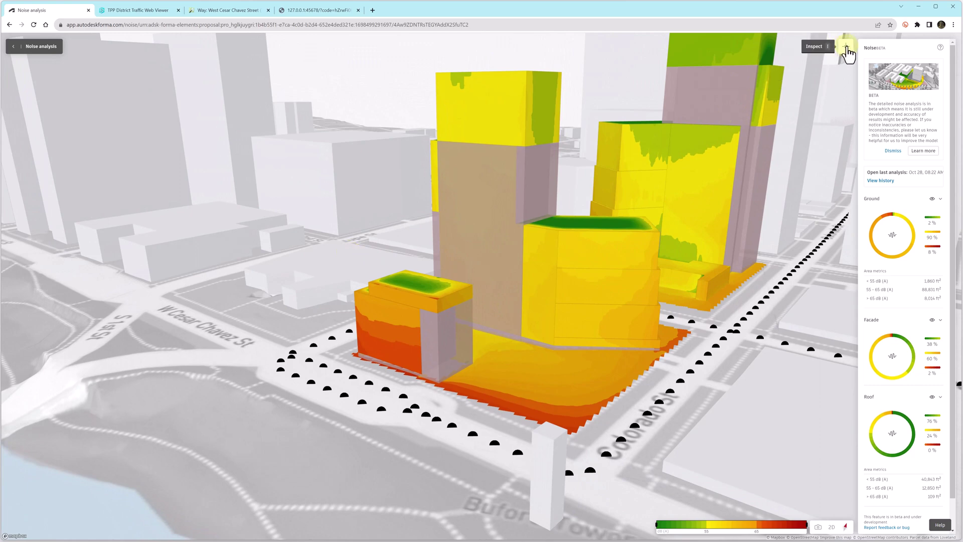
# - Pin noise readings of 66.4, 48.8, 65.3 and 64.6 dB around the towers, then leave Noise analysis
pyautogui.click(846, 47)
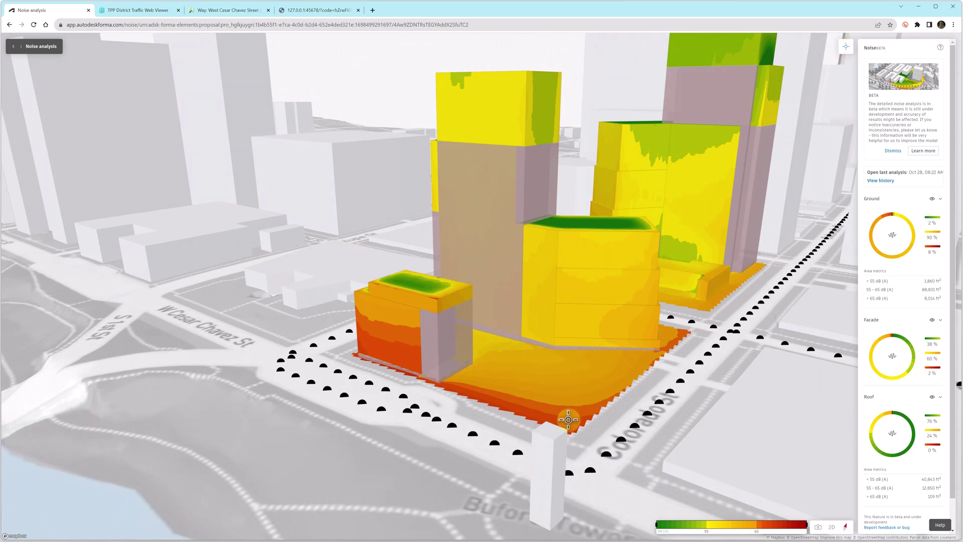
pyautogui.click(590, 417)
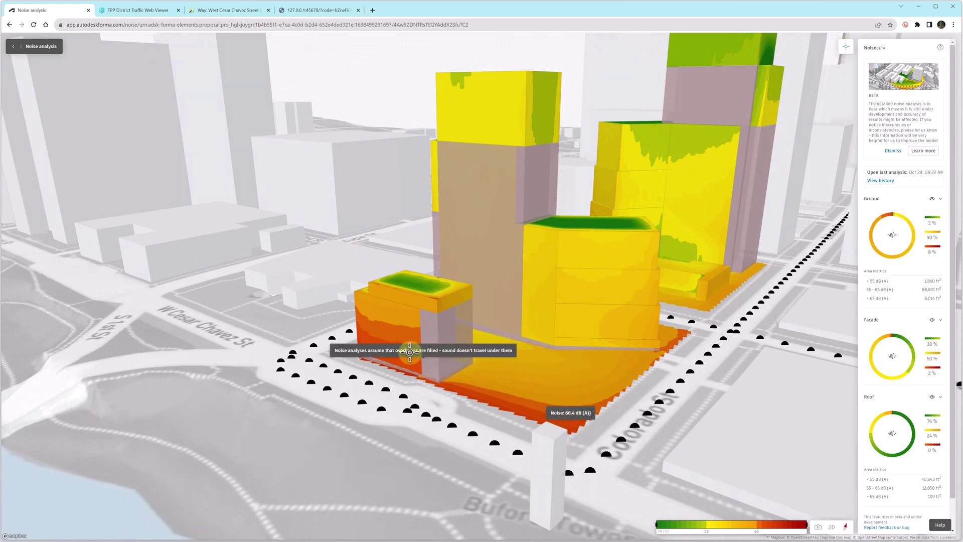
pyautogui.click(414, 284)
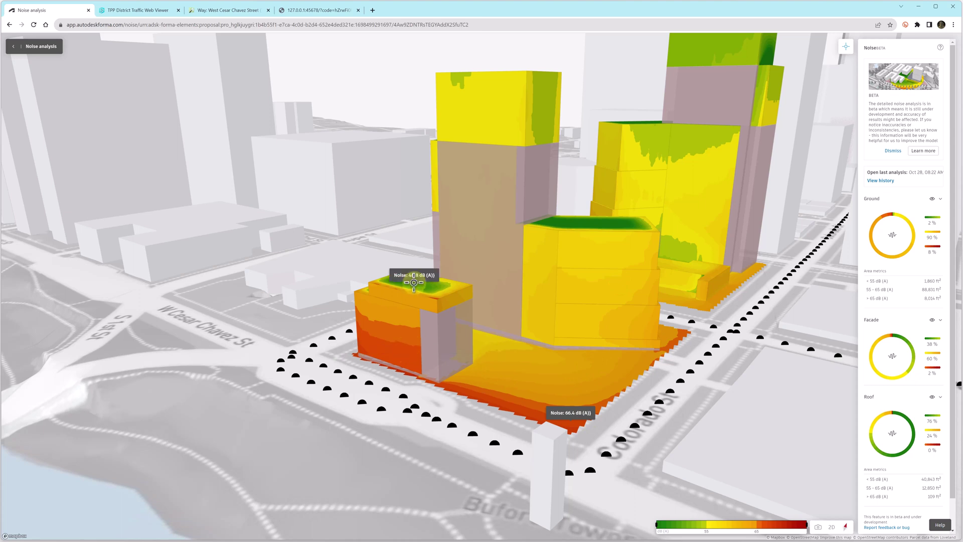
pyautogui.click(685, 334)
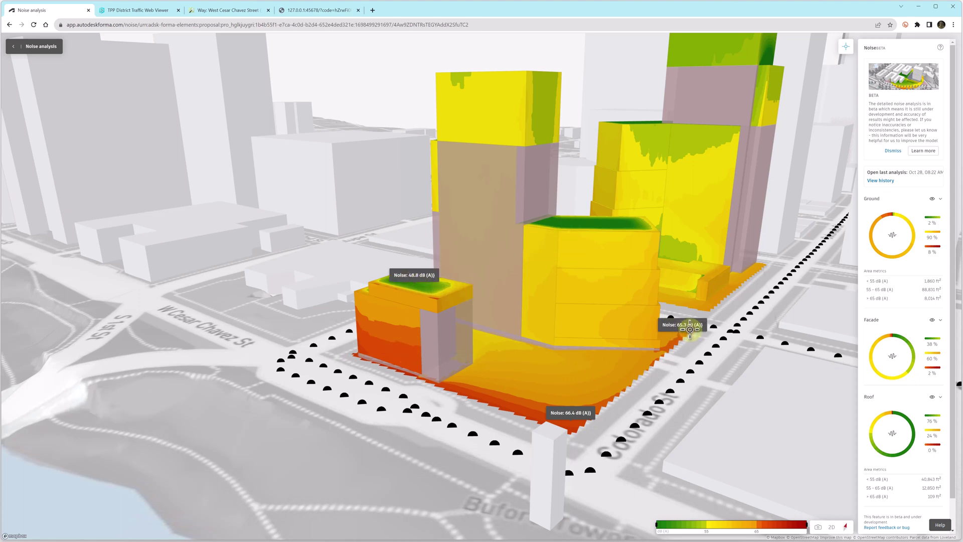
pyautogui.click(718, 294)
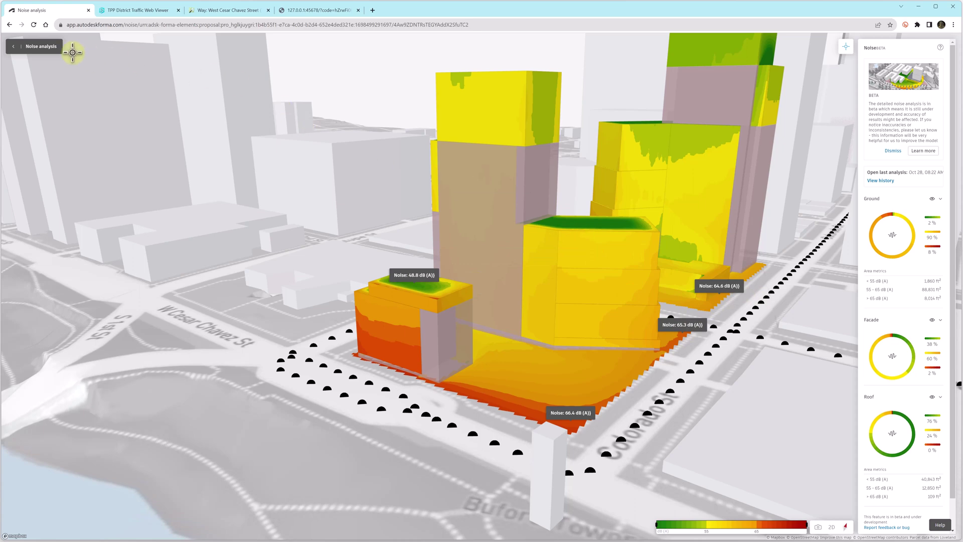
pyautogui.click(14, 47)
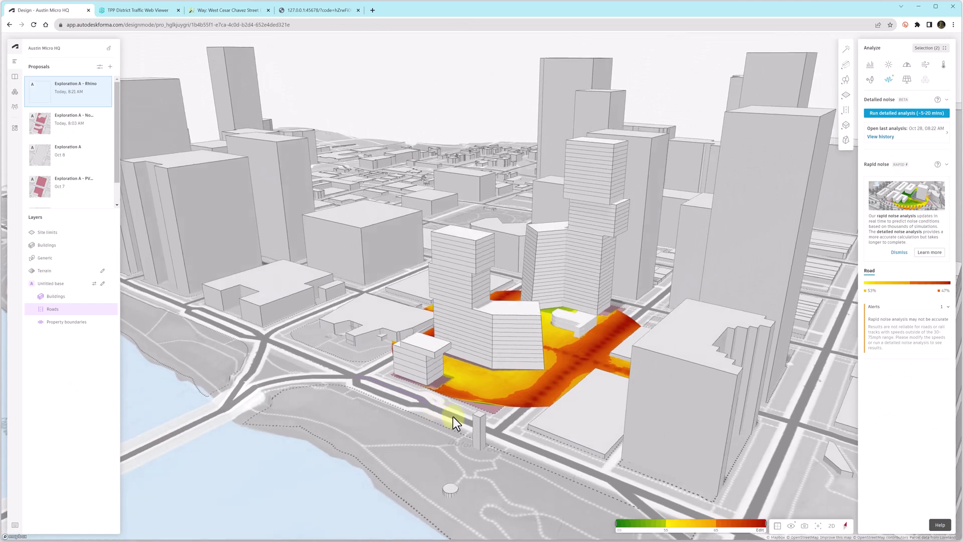
# - Run a sun hours analysis for June on the proposal
pyautogui.moveTo(453, 417); pyautogui.dragTo(628, 330)
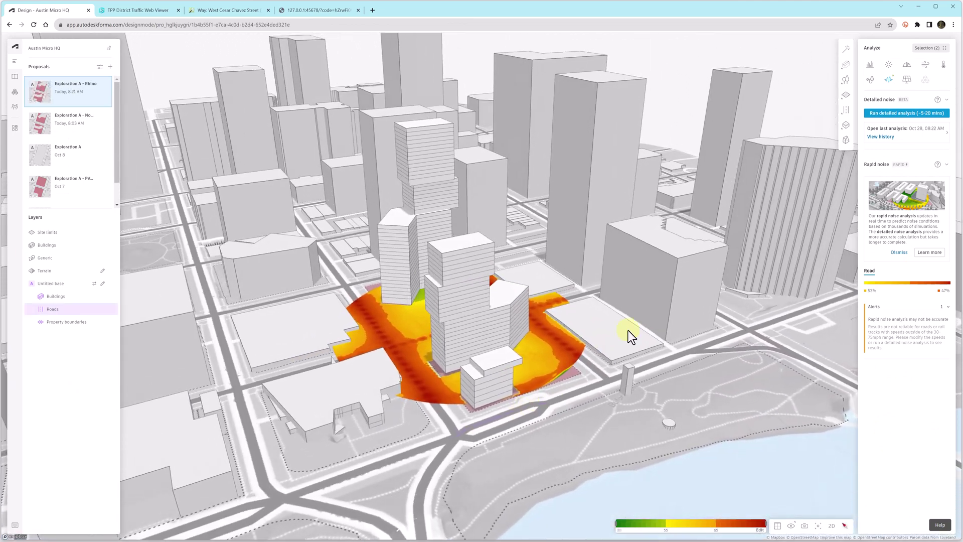
pyautogui.click(871, 65)
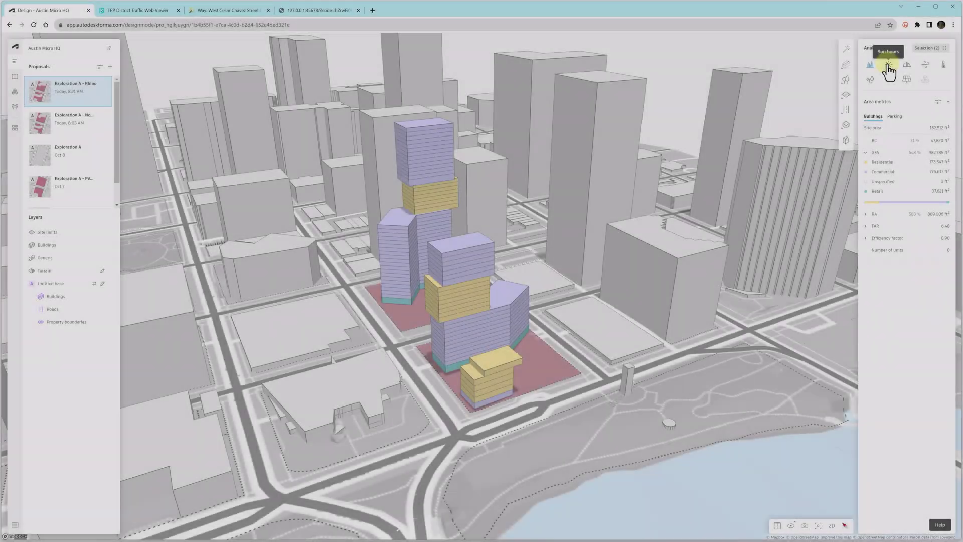
pyautogui.click(888, 71)
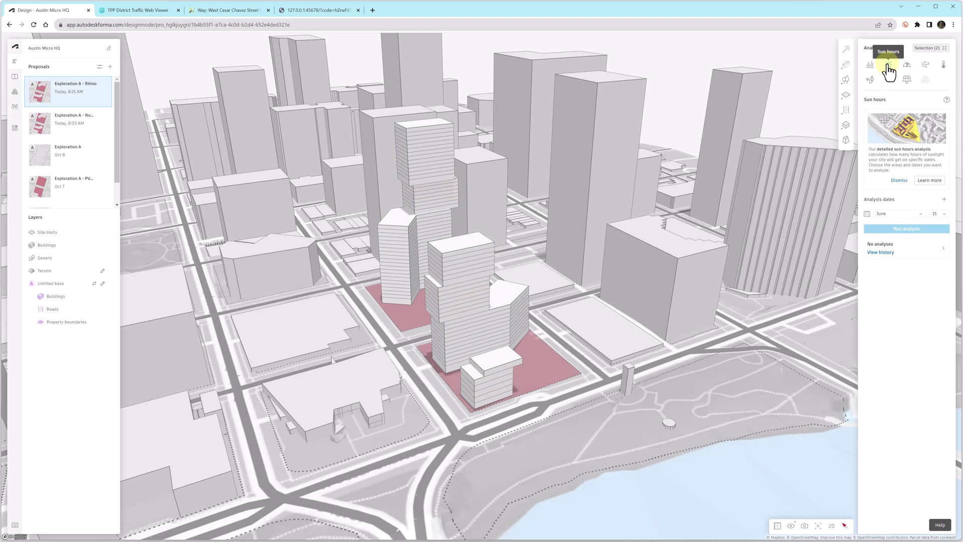
pyautogui.click(922, 216)
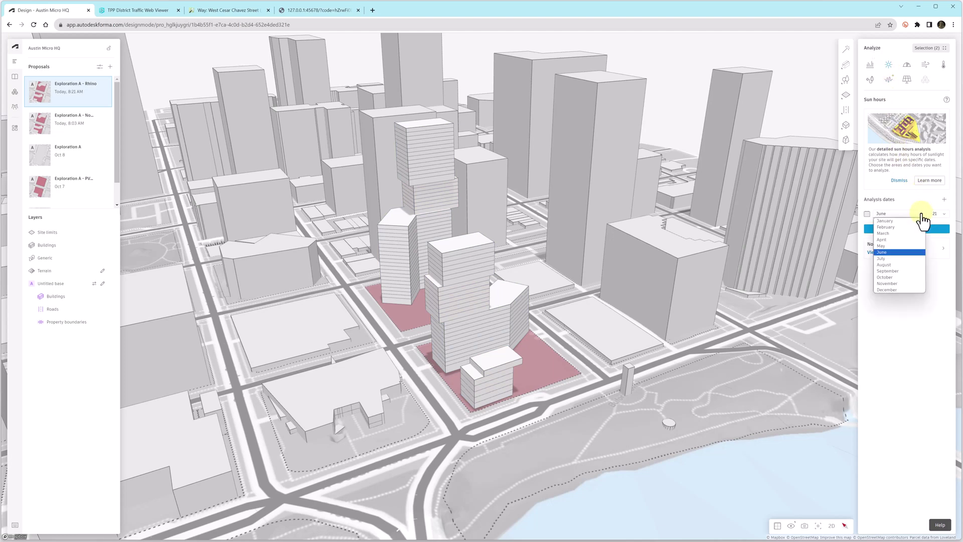
pyautogui.click(923, 220)
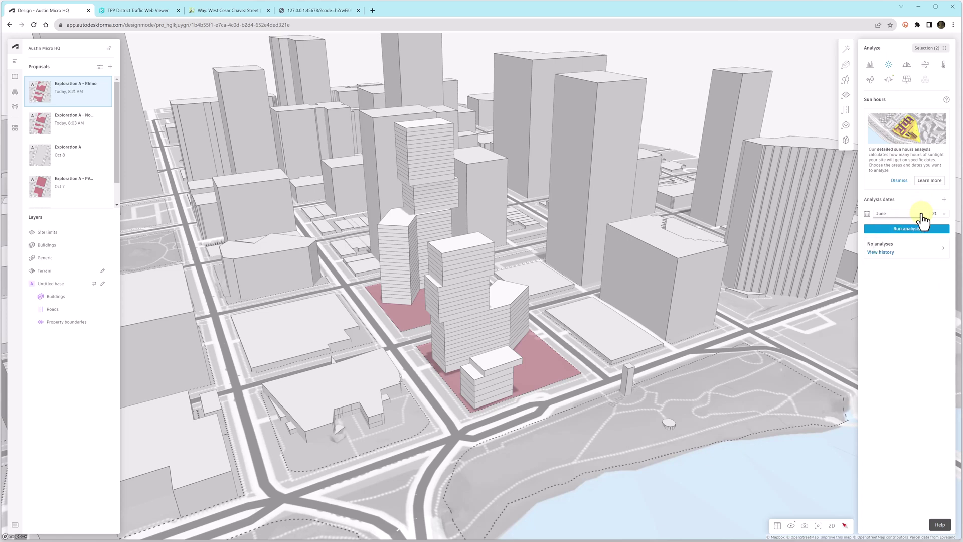
pyautogui.click(910, 230)
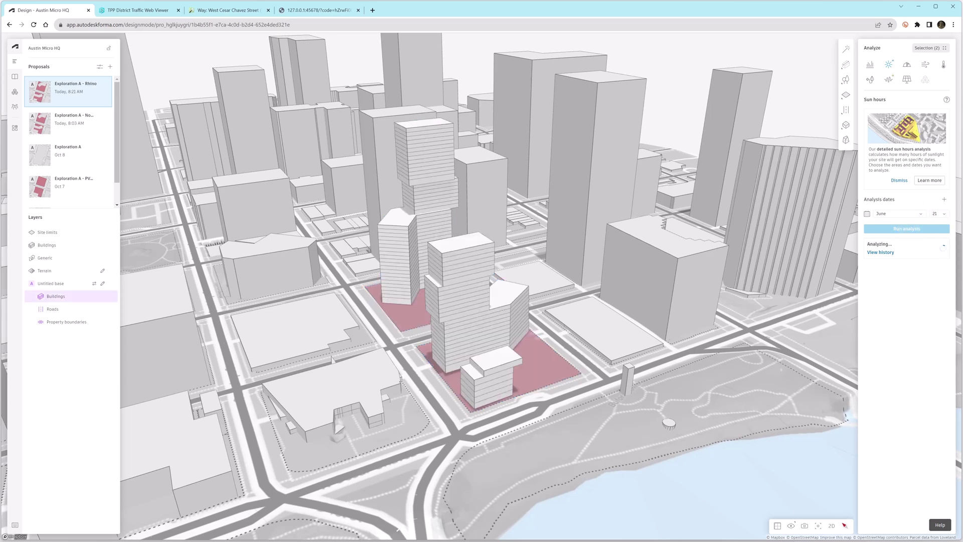
# - Rerun sun hours with December as the month and show the runs history
pyautogui.click(922, 214)
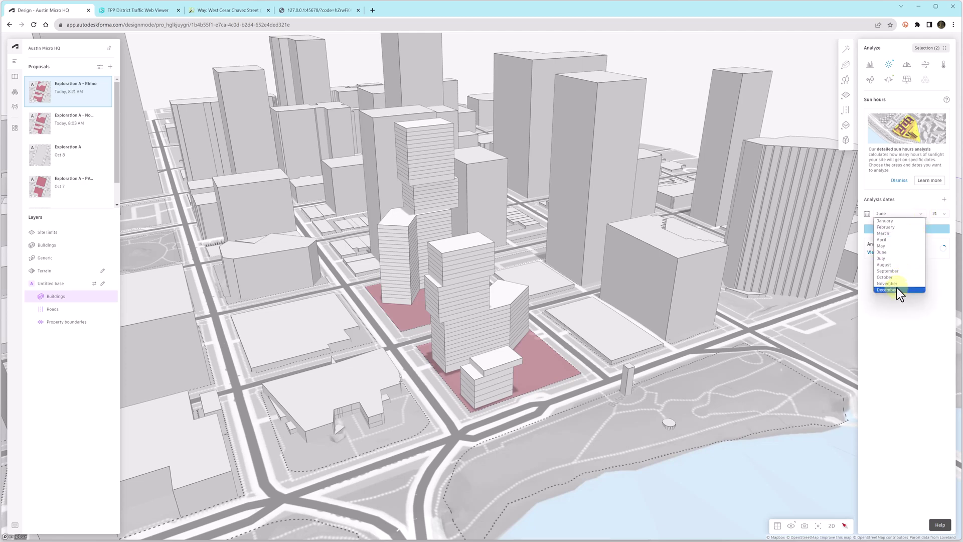
pyautogui.click(887, 290)
pyautogui.click(908, 230)
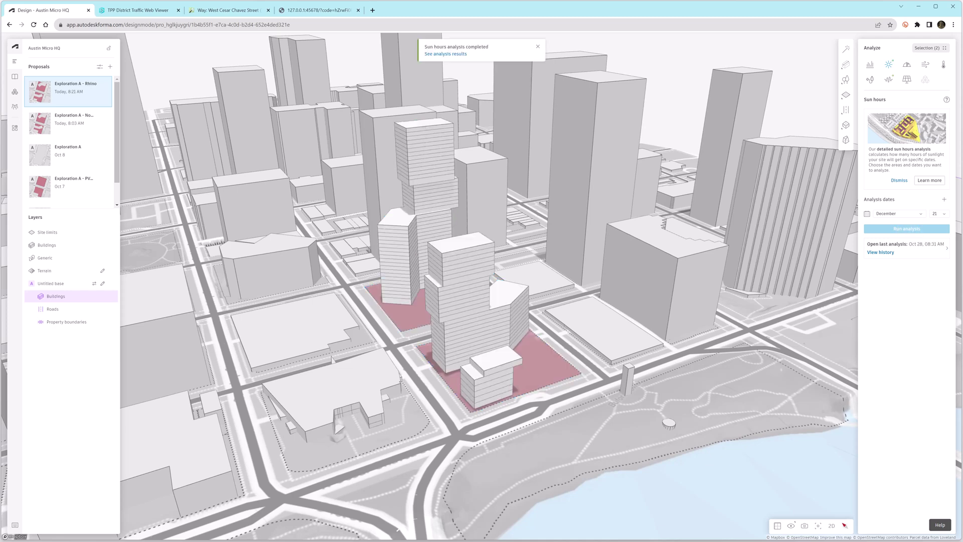
pyautogui.click(895, 250)
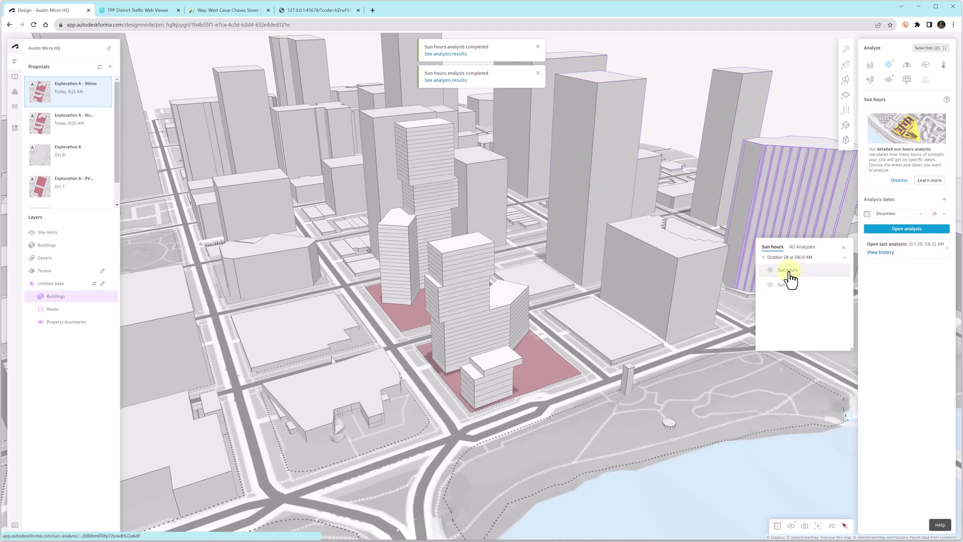
# - Open the December 21 sun hours results and pin readings, including 6.2 and 9.4 hours
pyautogui.click(788, 274)
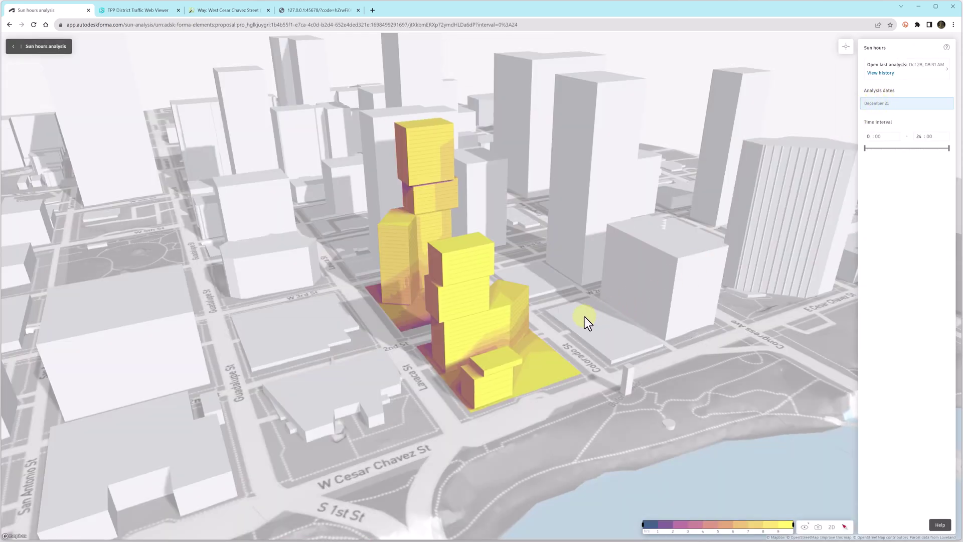
pyautogui.moveTo(585, 318); pyautogui.dragTo(471, 310)
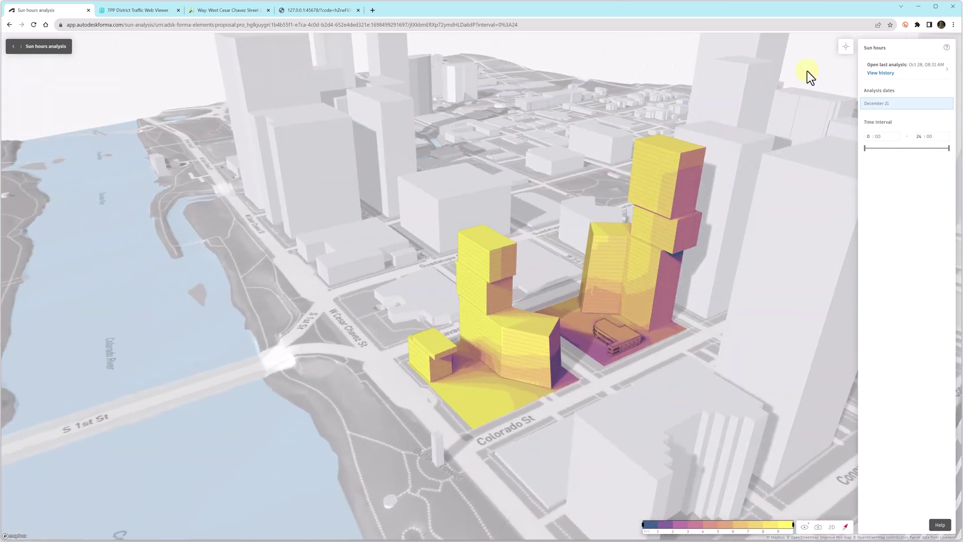
pyautogui.click(847, 46)
pyautogui.click(591, 348)
pyautogui.click(644, 306)
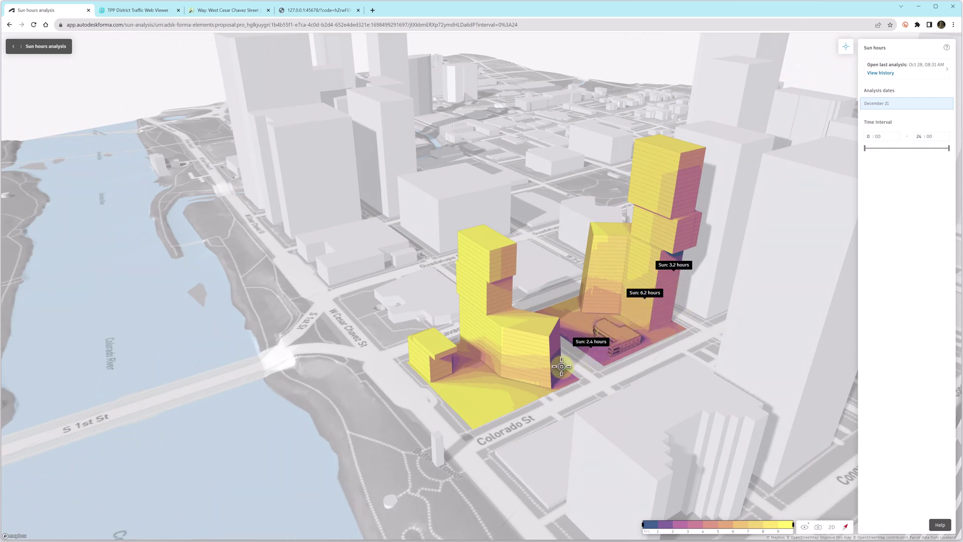
pyautogui.click(475, 323)
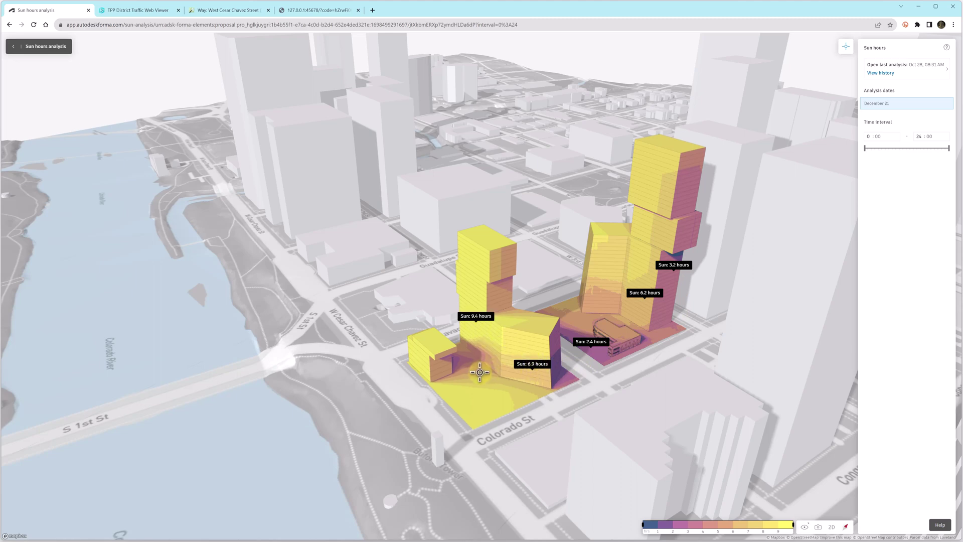
# - From the opposite side, pin readings on building bases, the left tower and small building, then clear them
pyautogui.moveTo(488, 380); pyautogui.dragTo(748, 361, button='right')
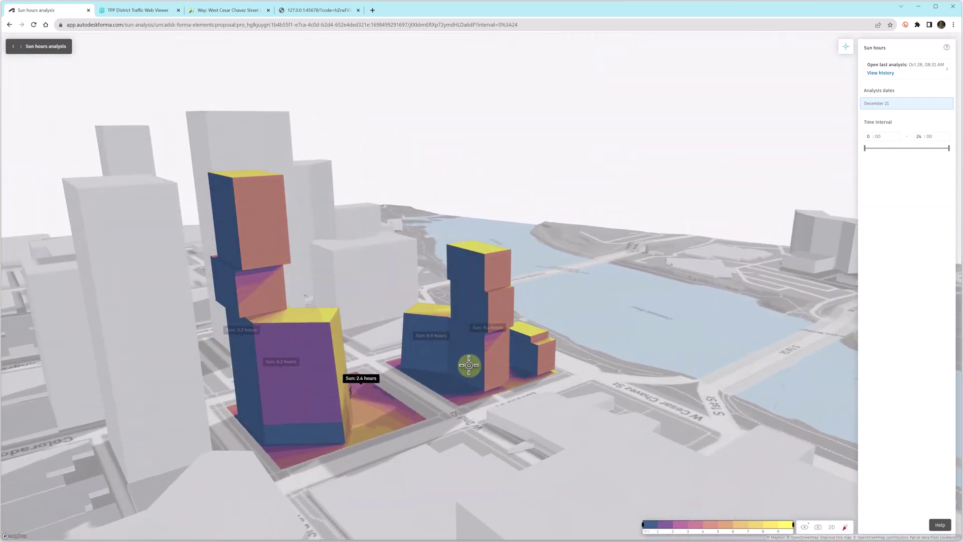
pyautogui.click(471, 365)
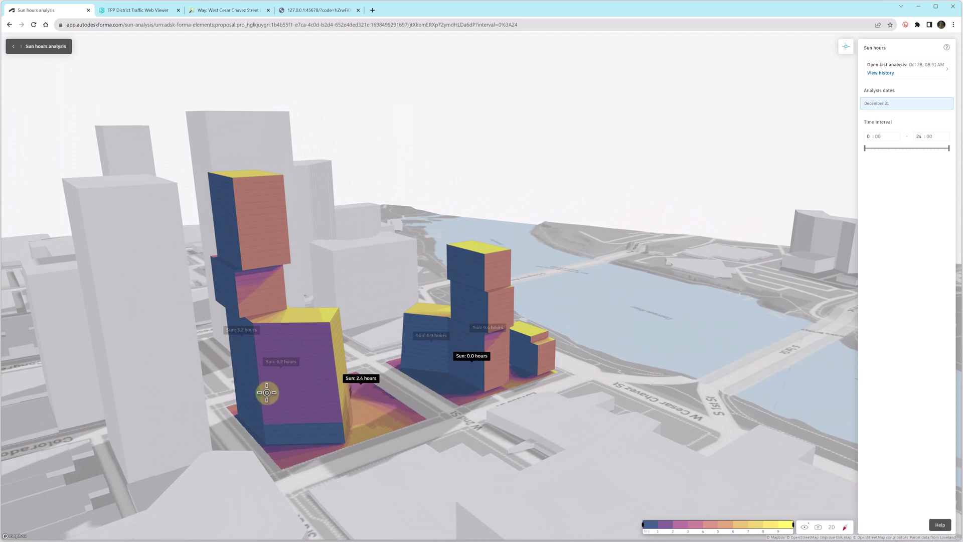
pyautogui.click(252, 385)
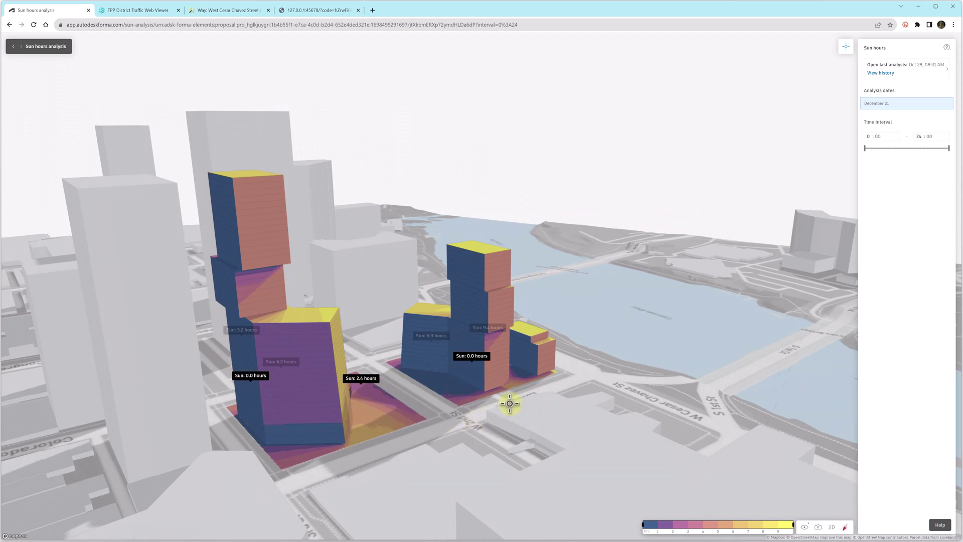
pyautogui.click(256, 226)
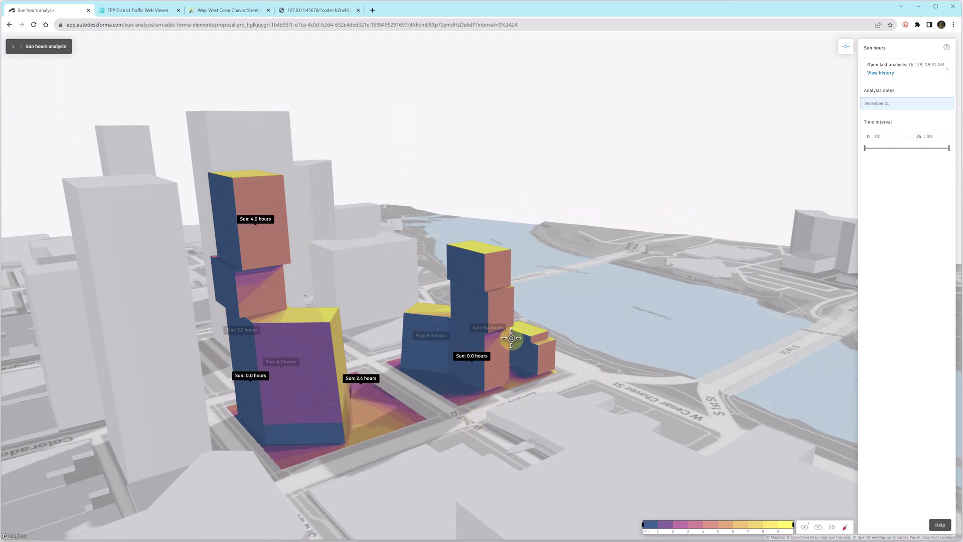
pyautogui.click(531, 330)
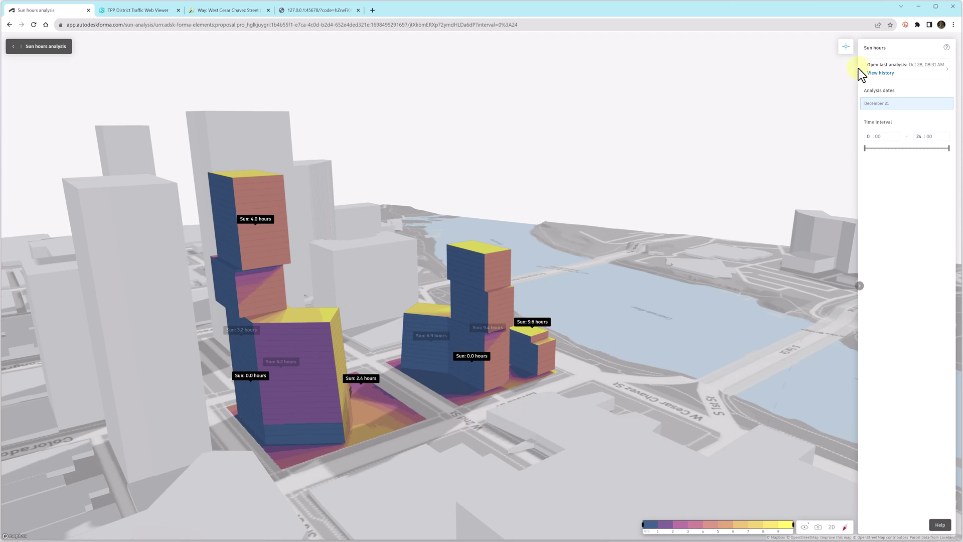
pyautogui.click(846, 46)
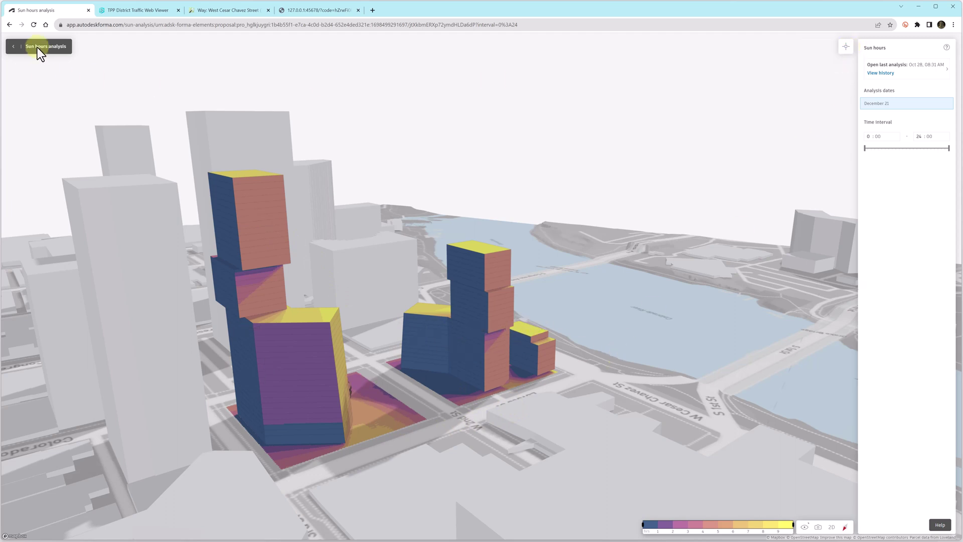
# - Open the June 21 sun hours results from the history, then return to the design view
pyautogui.click(14, 47)
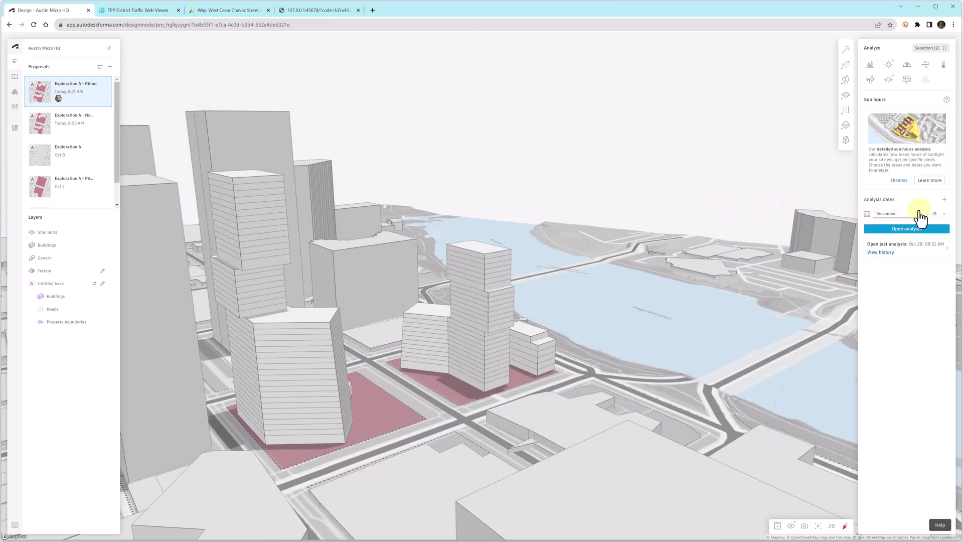
pyautogui.click(906, 248)
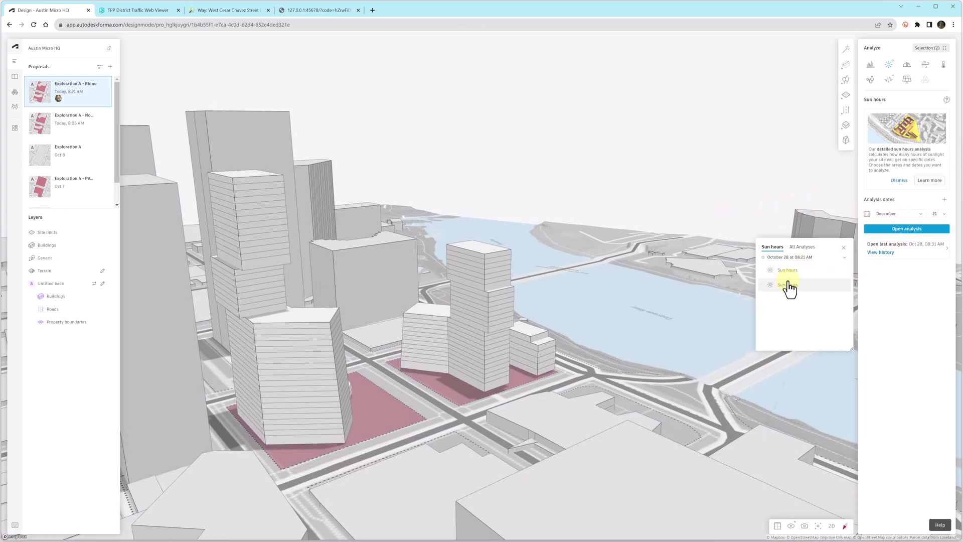
pyautogui.click(788, 286)
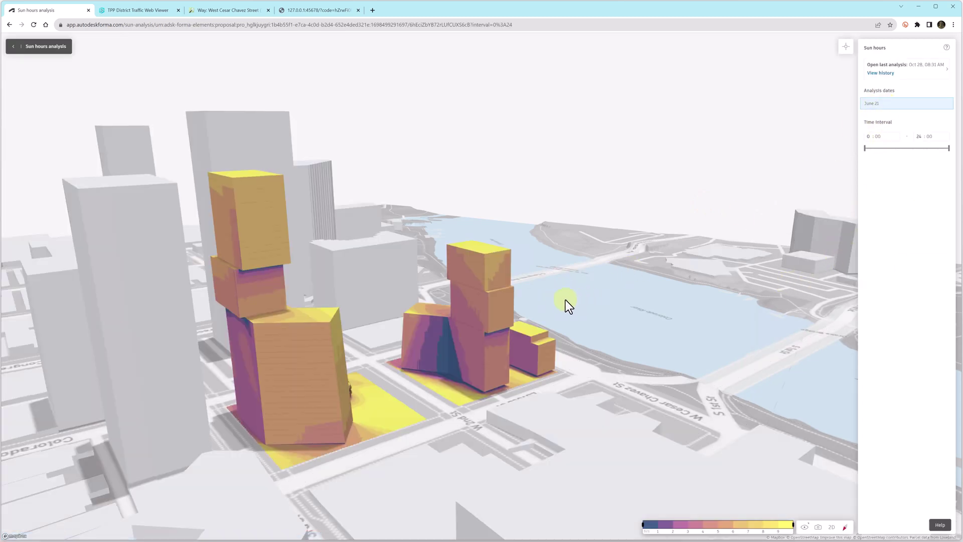
pyautogui.click(15, 49)
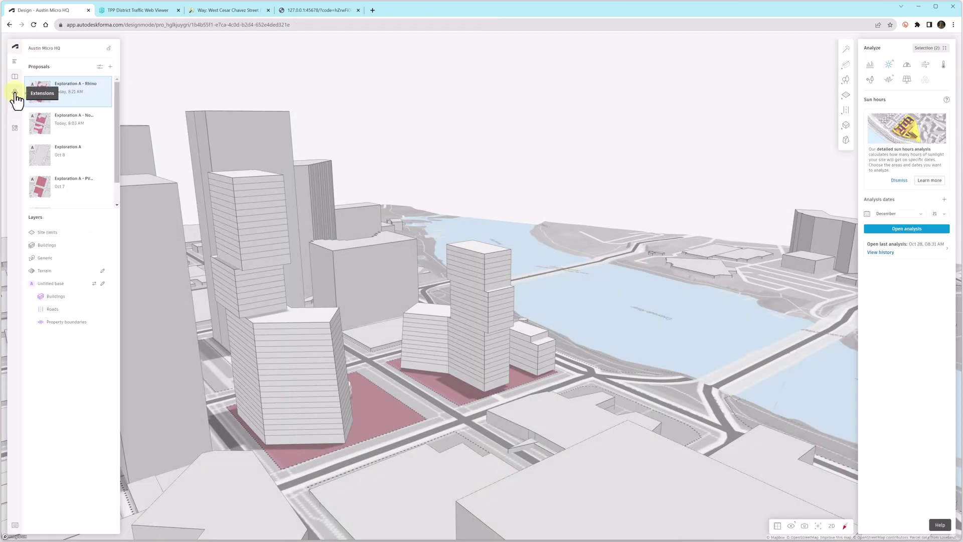
# - Load December 21 and June 21 sun hours side by side in Compare view
pyautogui.click(15, 131)
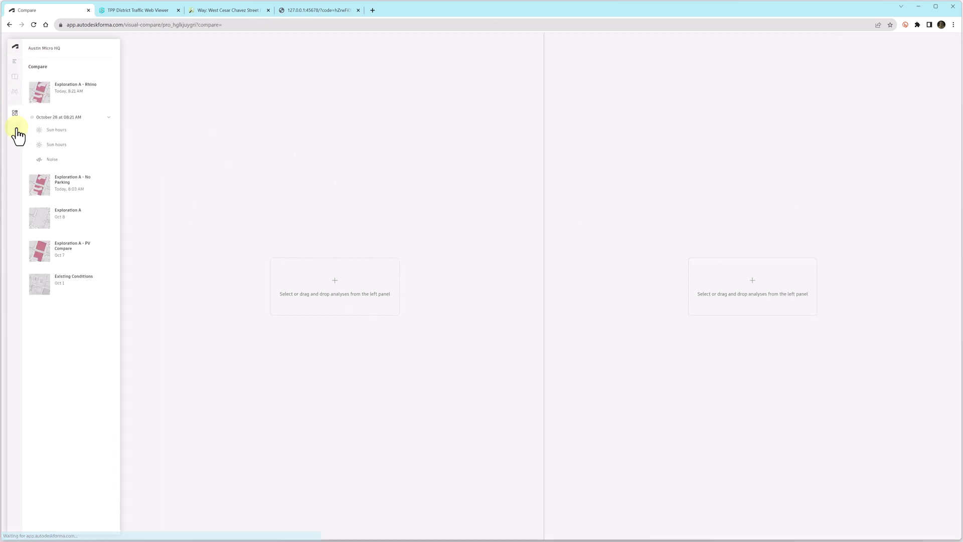
pyautogui.click(56, 130)
pyautogui.click(56, 144)
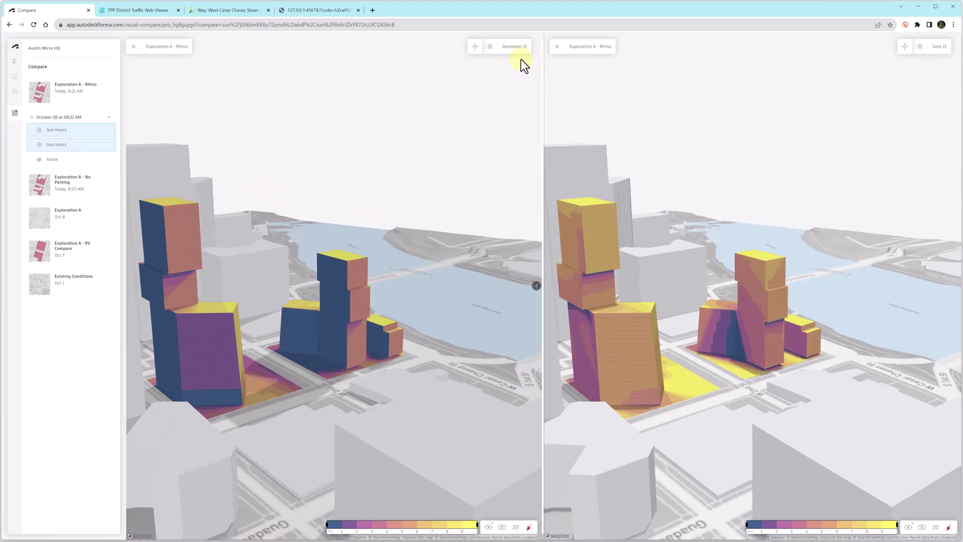
# - Zoom both synced views onto the towers and pin sun-hour readings on the podium and plaza
pyautogui.click(477, 48)
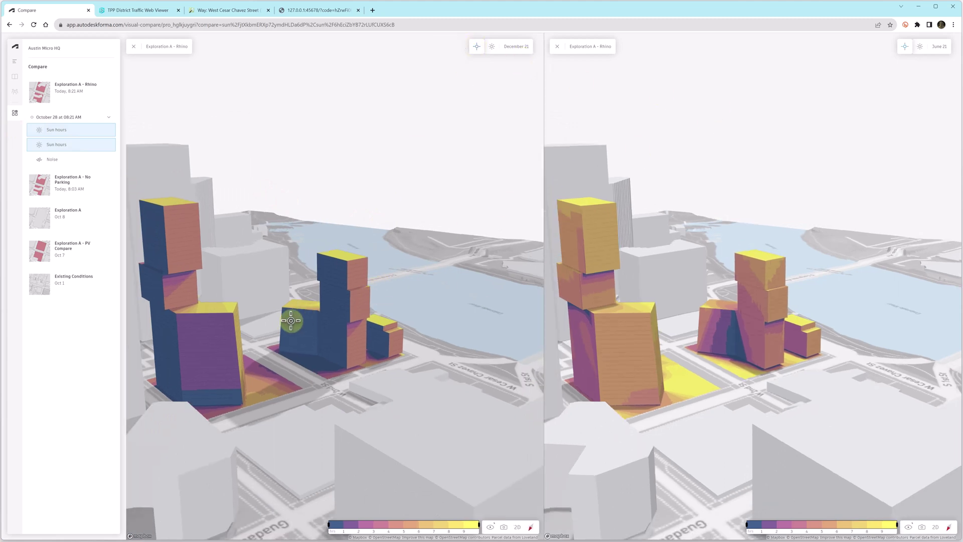
pyautogui.moveTo(293, 339)
pyautogui.mouseDown()
pyautogui.moveTo(232, 344)
pyautogui.moveTo(189, 370)
pyautogui.moveTo(157, 372)
pyautogui.moveTo(290, 354)
pyautogui.mouseUp()
pyautogui.doubleClick(290, 354)
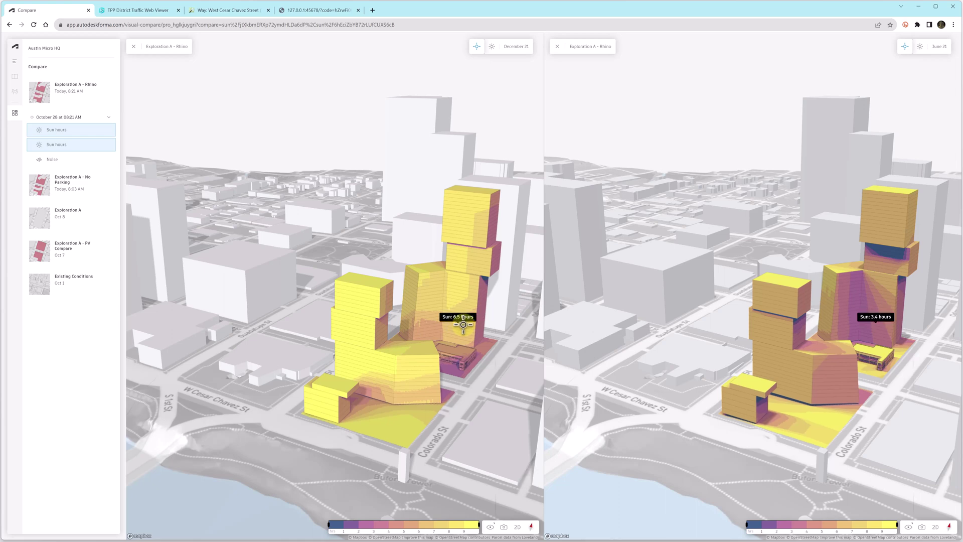
pyautogui.moveTo(888, 319)
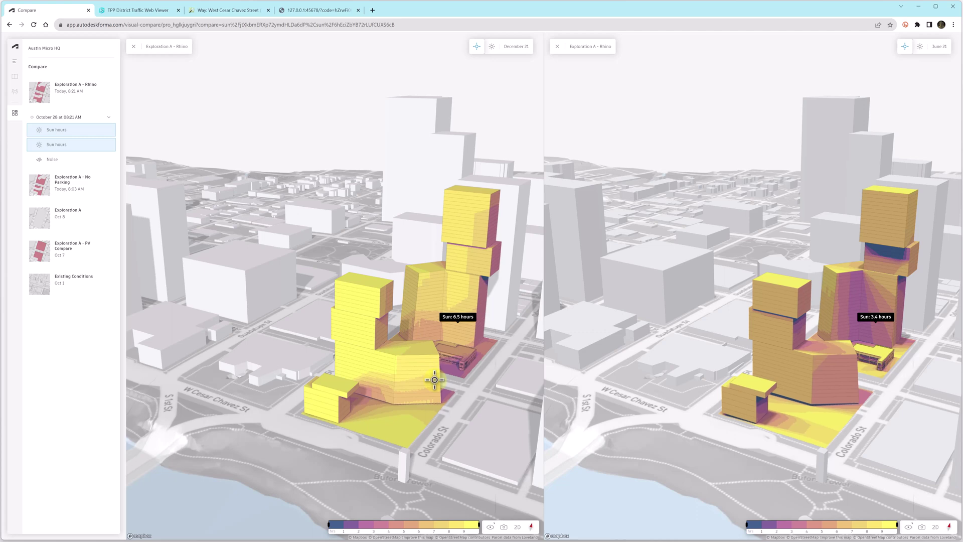
pyautogui.click(482, 348)
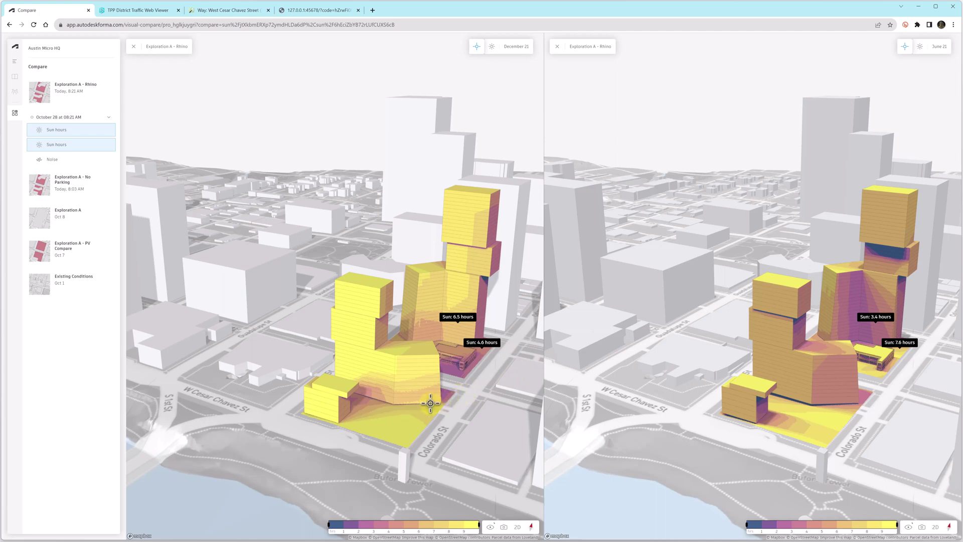
pyautogui.click(360, 421)
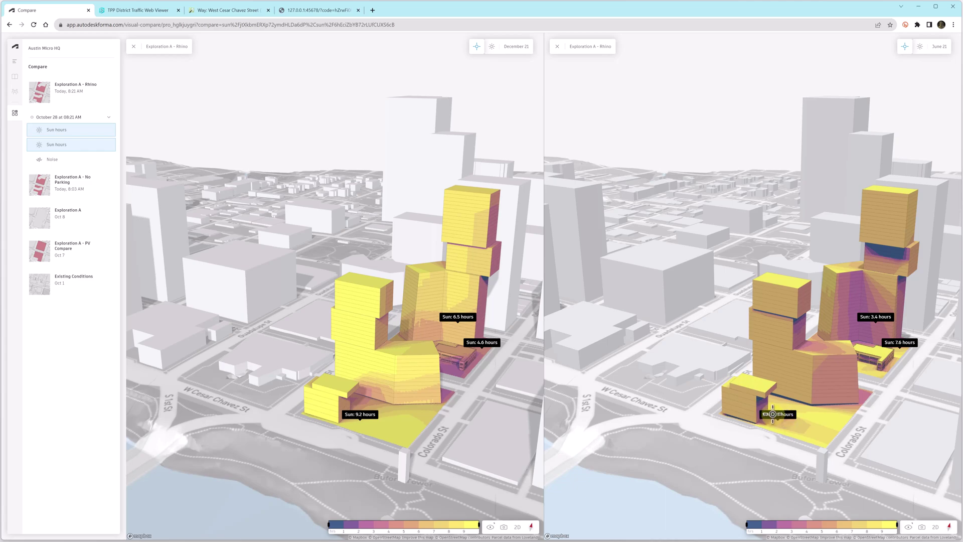
# - From a south angle, pin readings at the building bases, clear the labels, and close the December 21 pane
pyautogui.moveTo(481, 422); pyautogui.dragTo(659, 423, button='right')
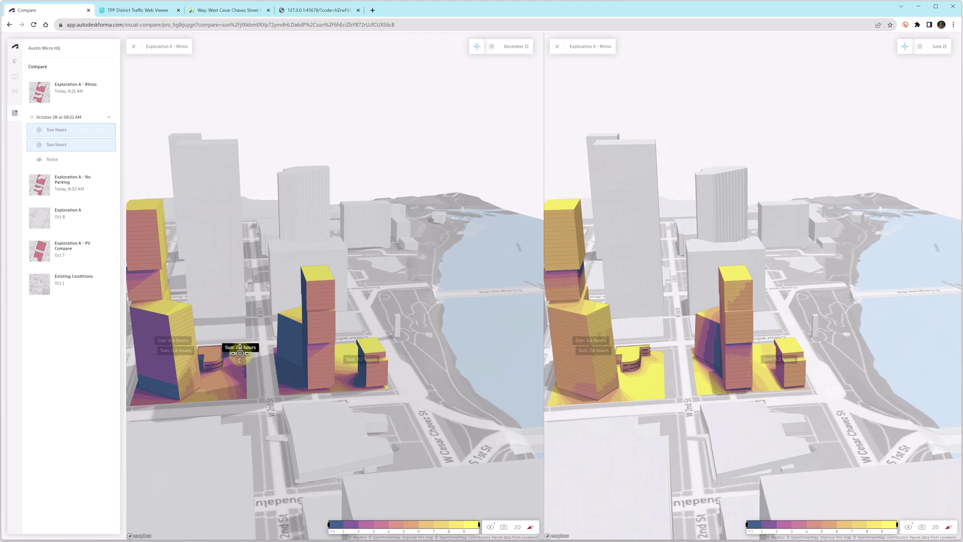
pyautogui.click(239, 355)
pyautogui.click(240, 372)
pyautogui.click(287, 373)
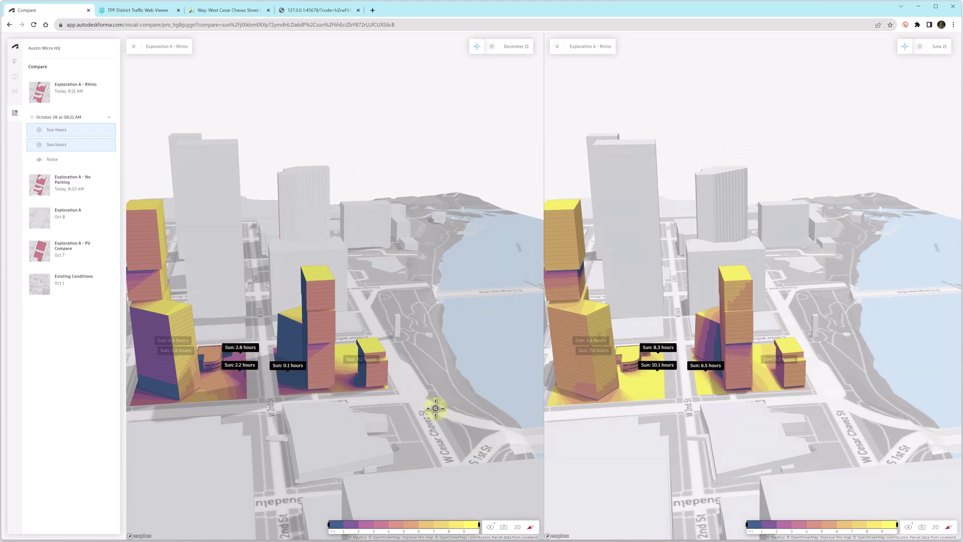
pyautogui.click(477, 46)
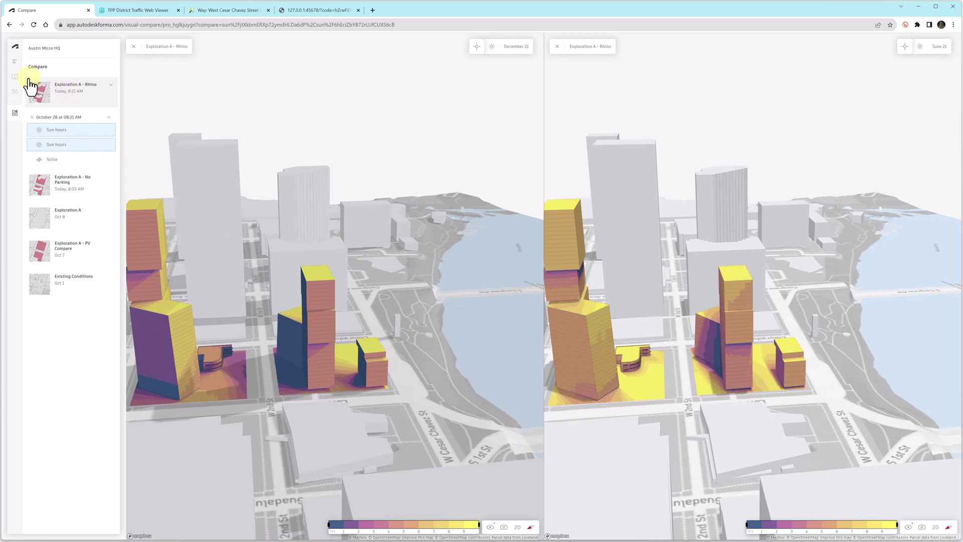
pyautogui.click(133, 47)
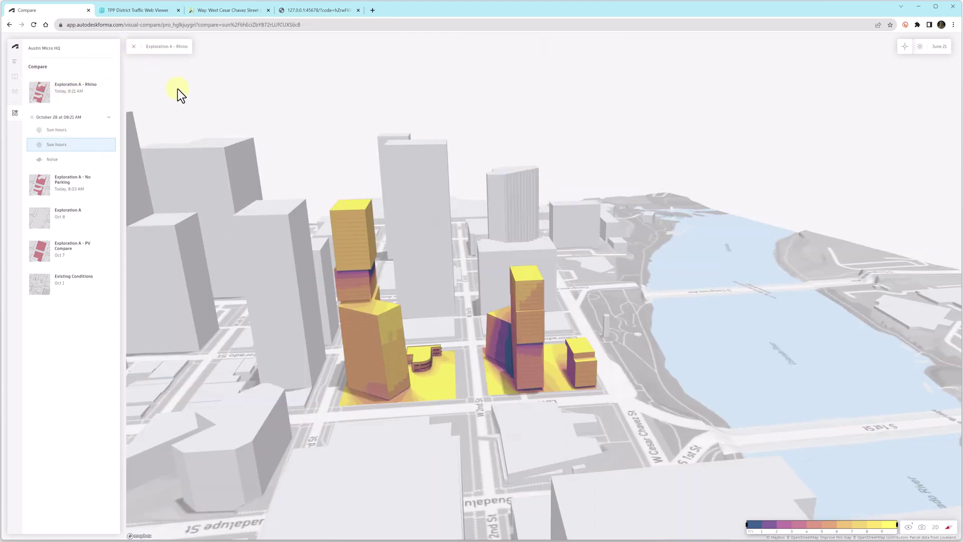
pyautogui.moveTo(664, 360); pyautogui.dragTo(447, 369, button='right')
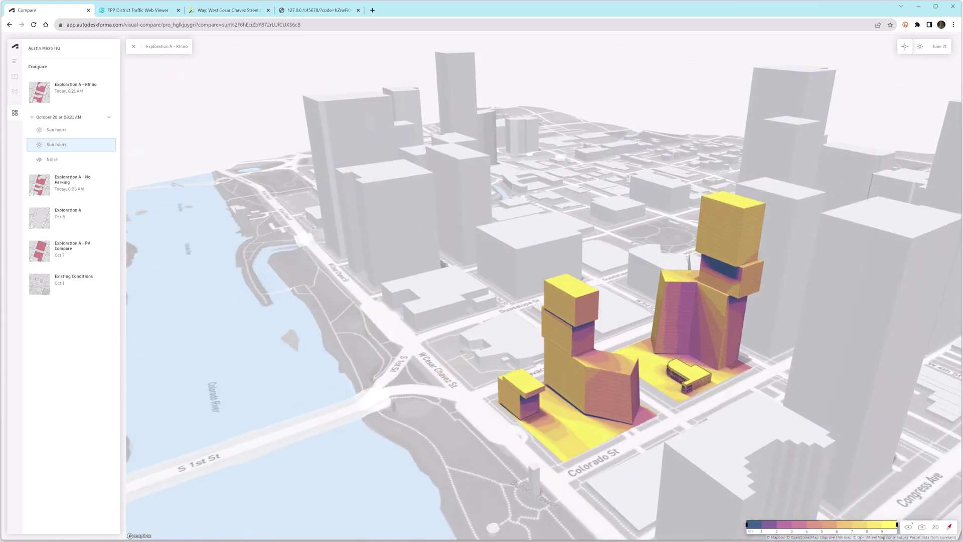